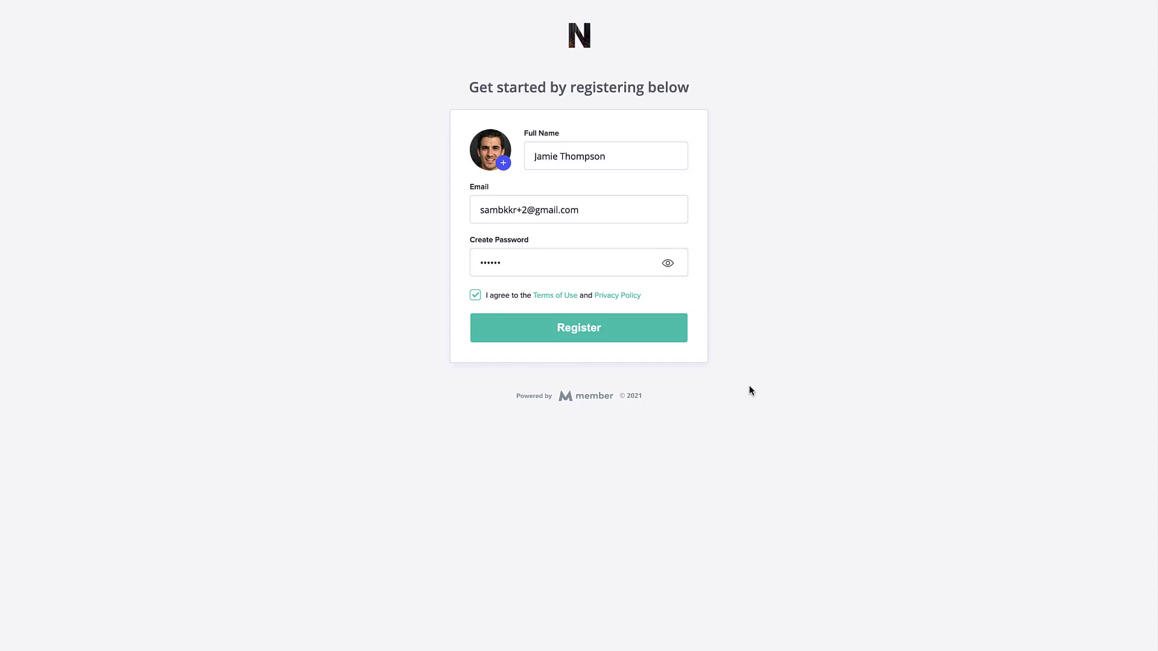
# Register the new member account from the completed form with the terms accepted.
pyautogui.click(576, 338)
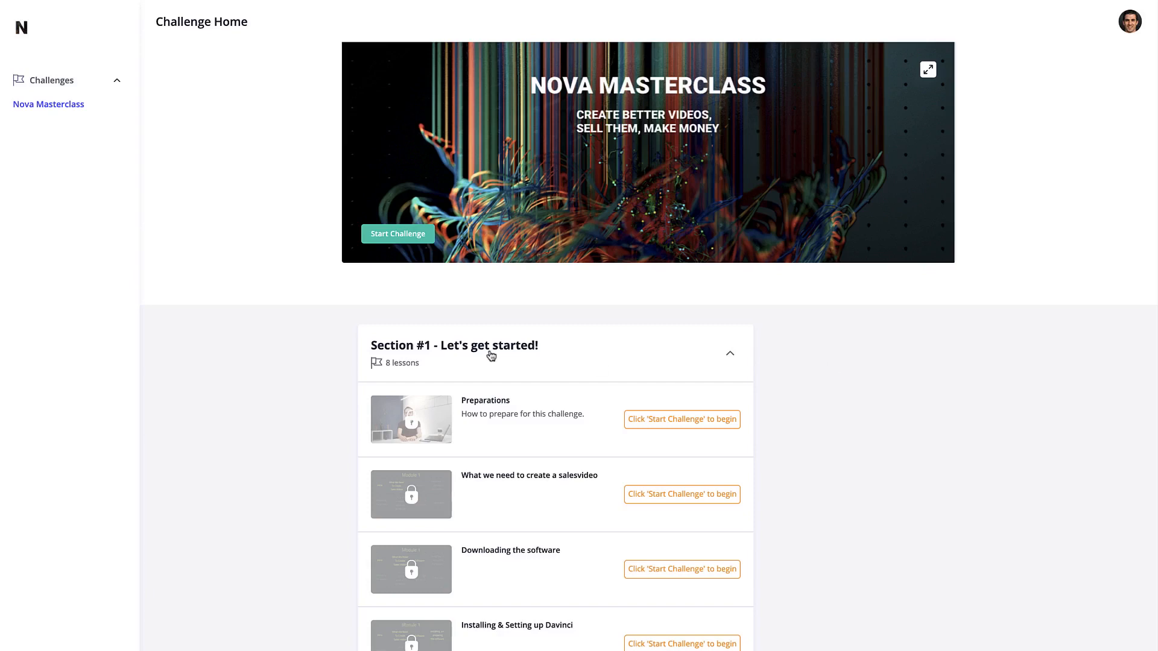
# Start the Nova Masterclass challenge and open the Day 1 - Preparations lesson.
pyautogui.click(415, 242)
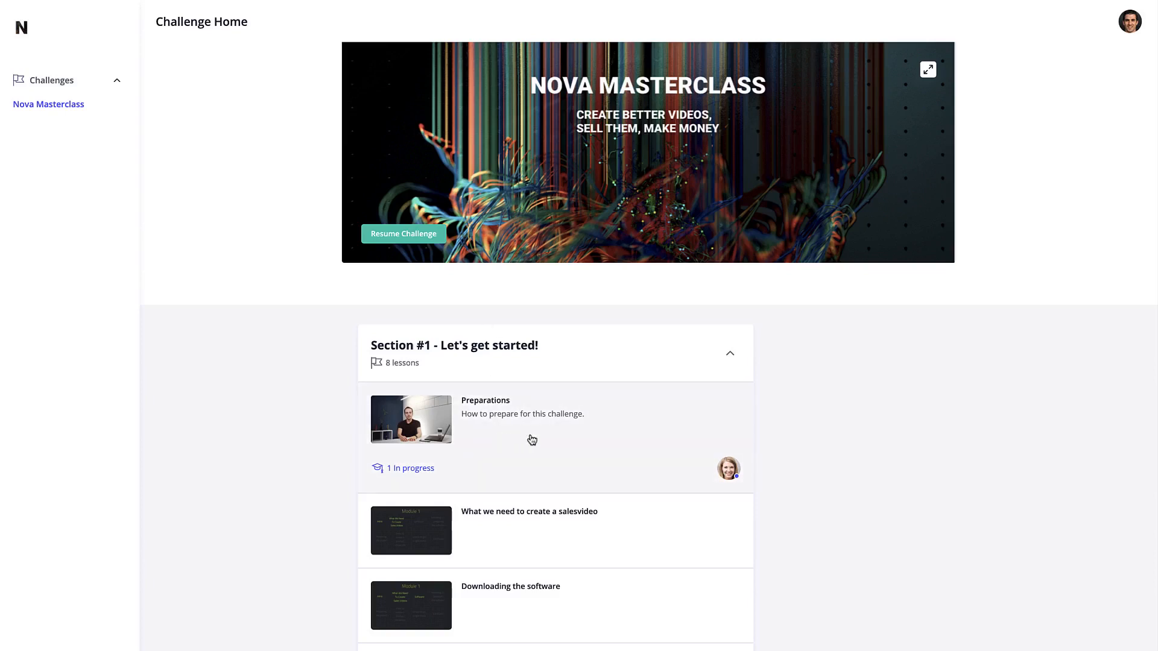
pyautogui.click(506, 413)
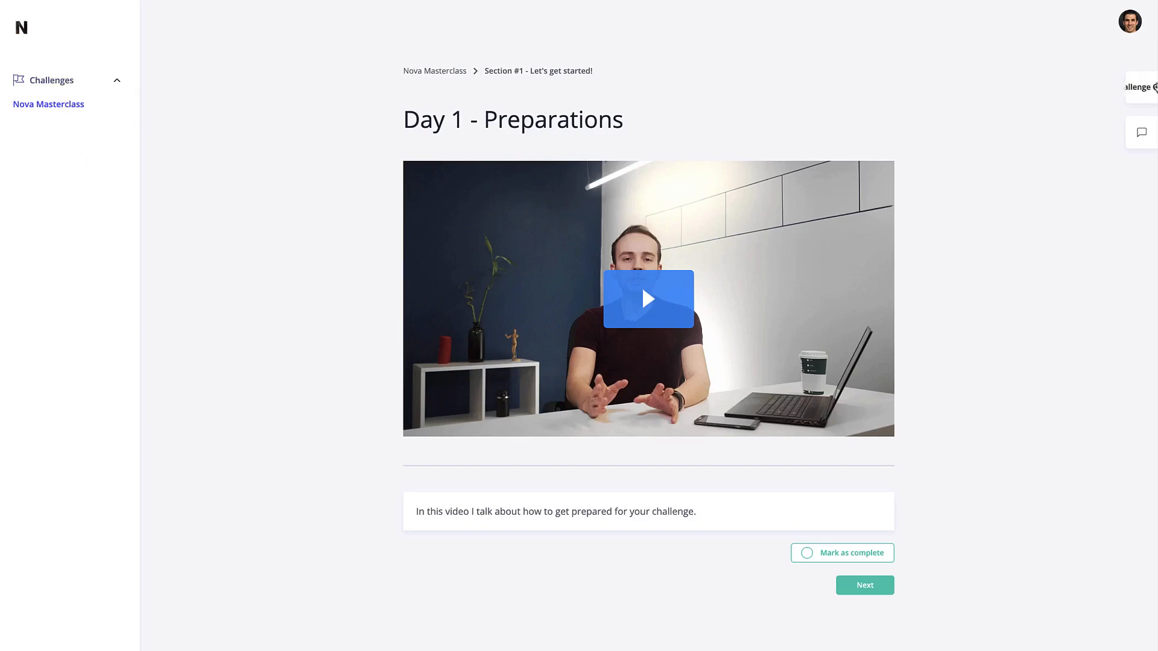
# Glance at the Challenge Content list and the Comments panel, closing each.
pyautogui.click(1146, 88)
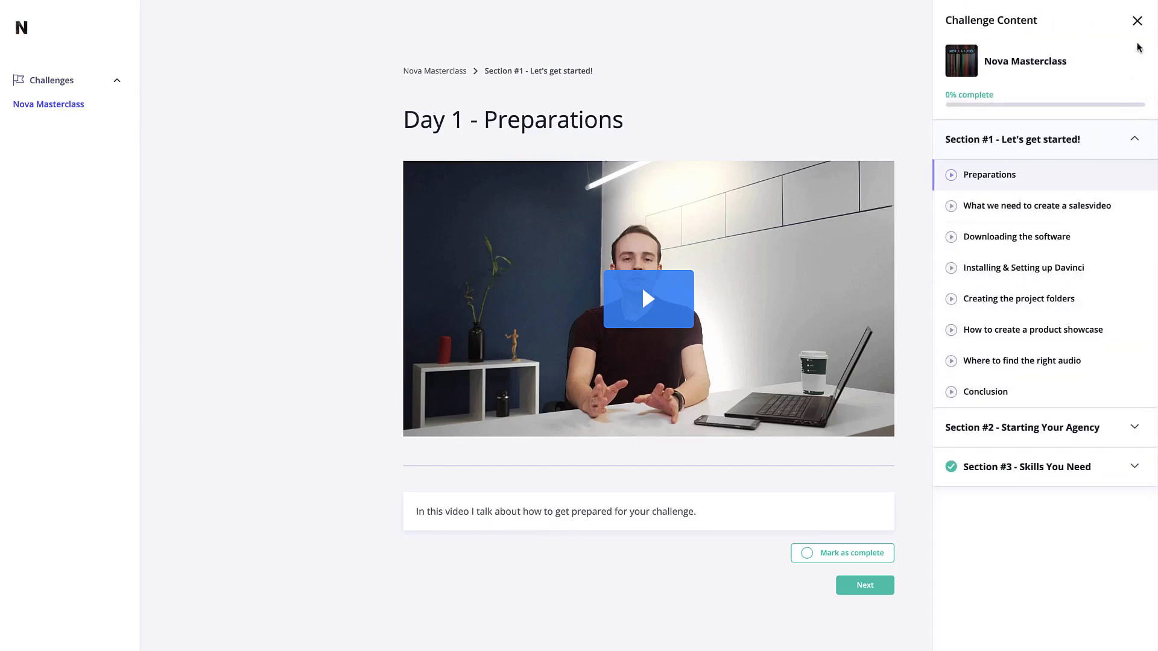
pyautogui.click(1137, 22)
pyautogui.click(1144, 137)
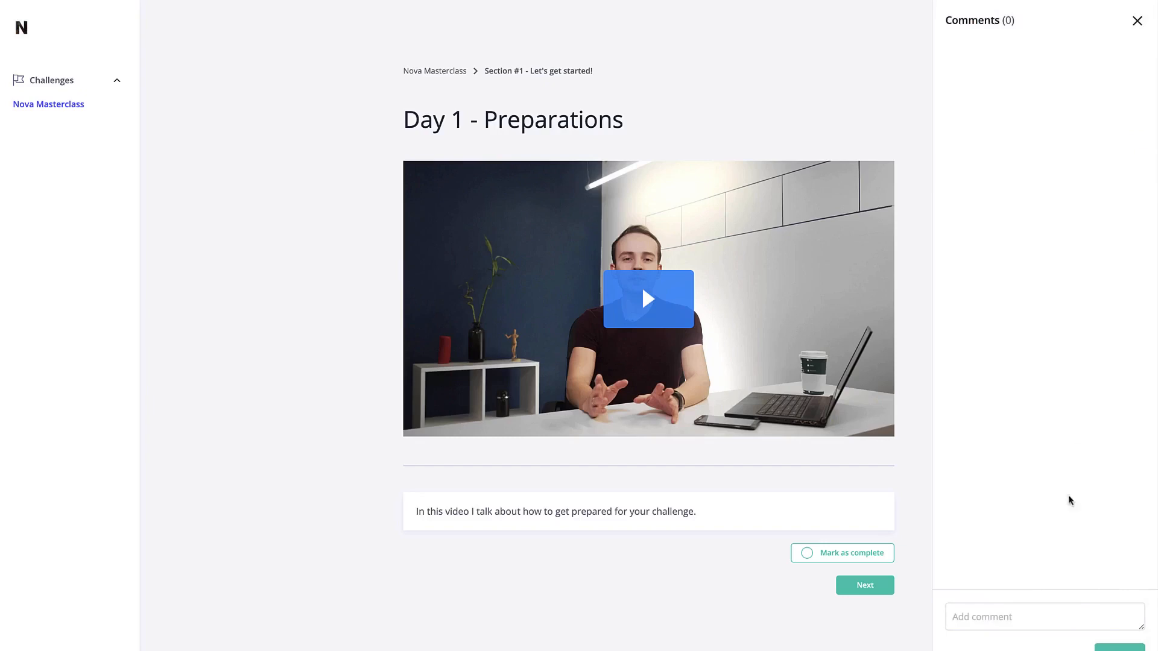
pyautogui.click(1137, 23)
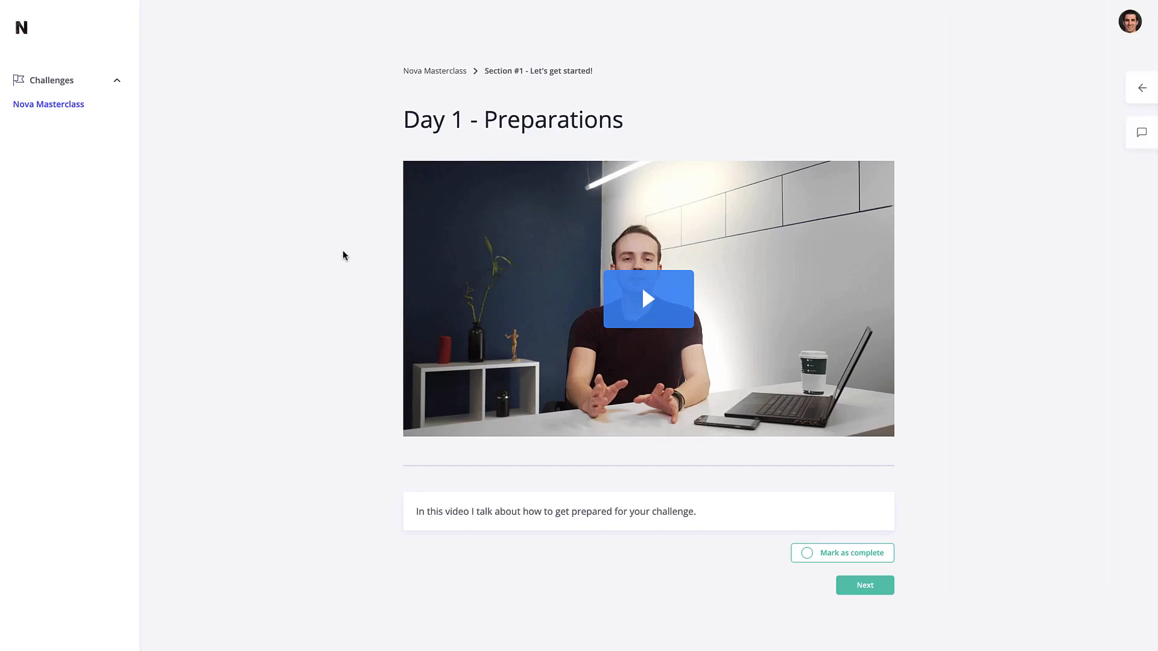
# Return to the Nova Masterclass Challenge Home and switch from Section #1 to Section #2.
pyautogui.click(460, 73)
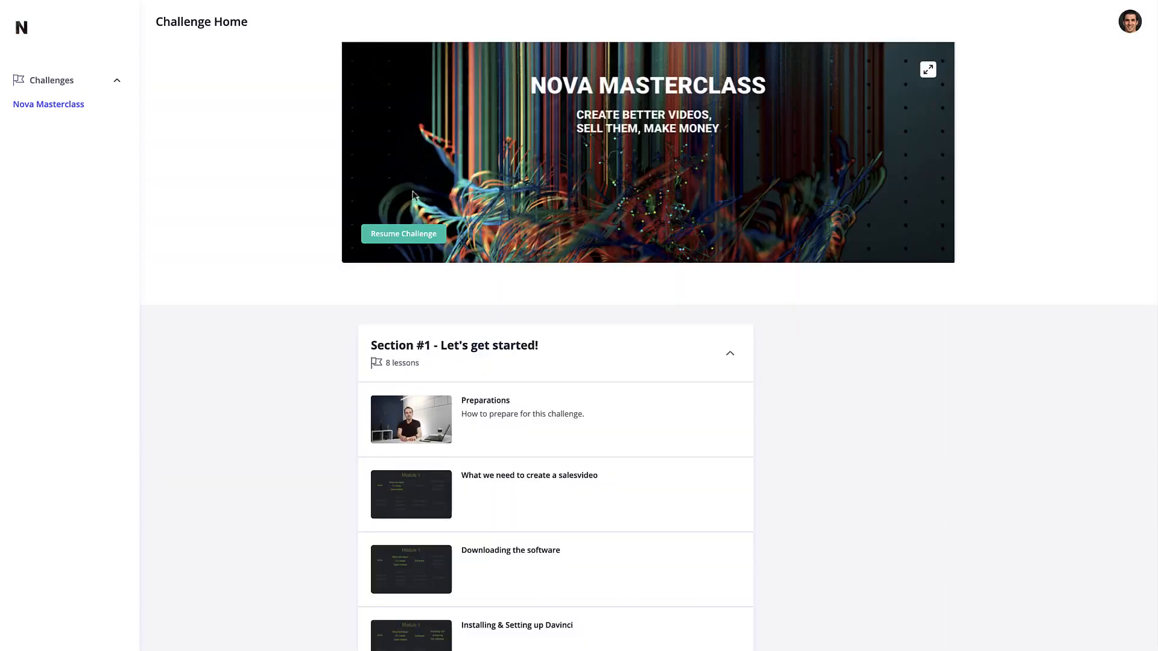
pyautogui.scroll(-2, 335, 450)
pyautogui.click(598, 247)
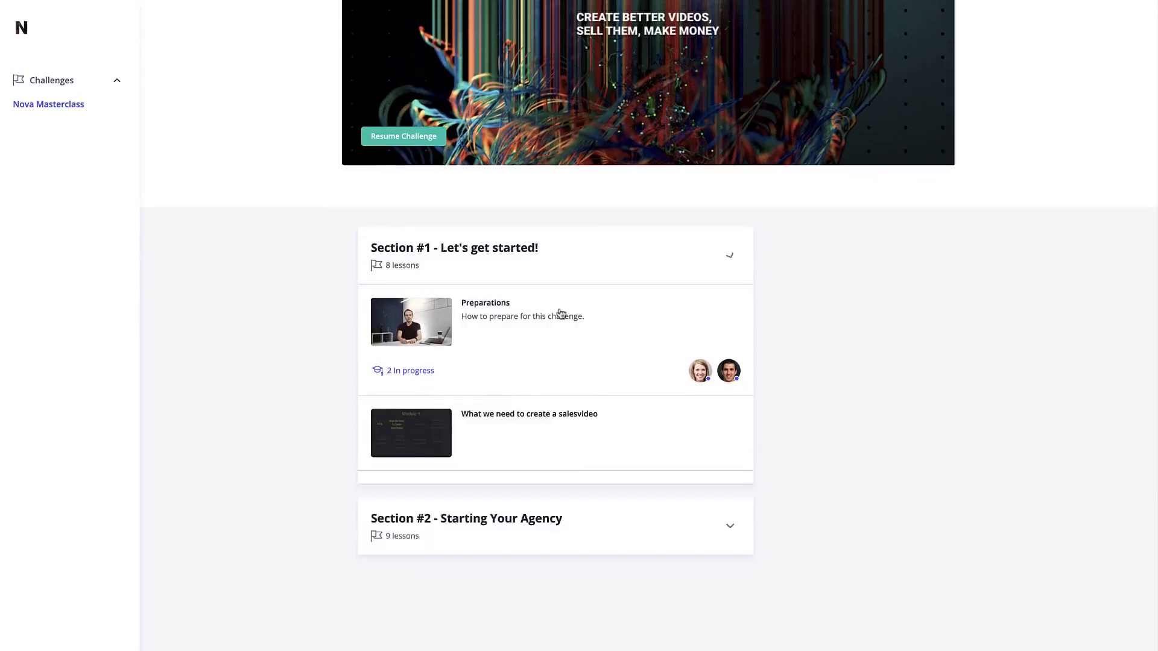
pyautogui.click(698, 409)
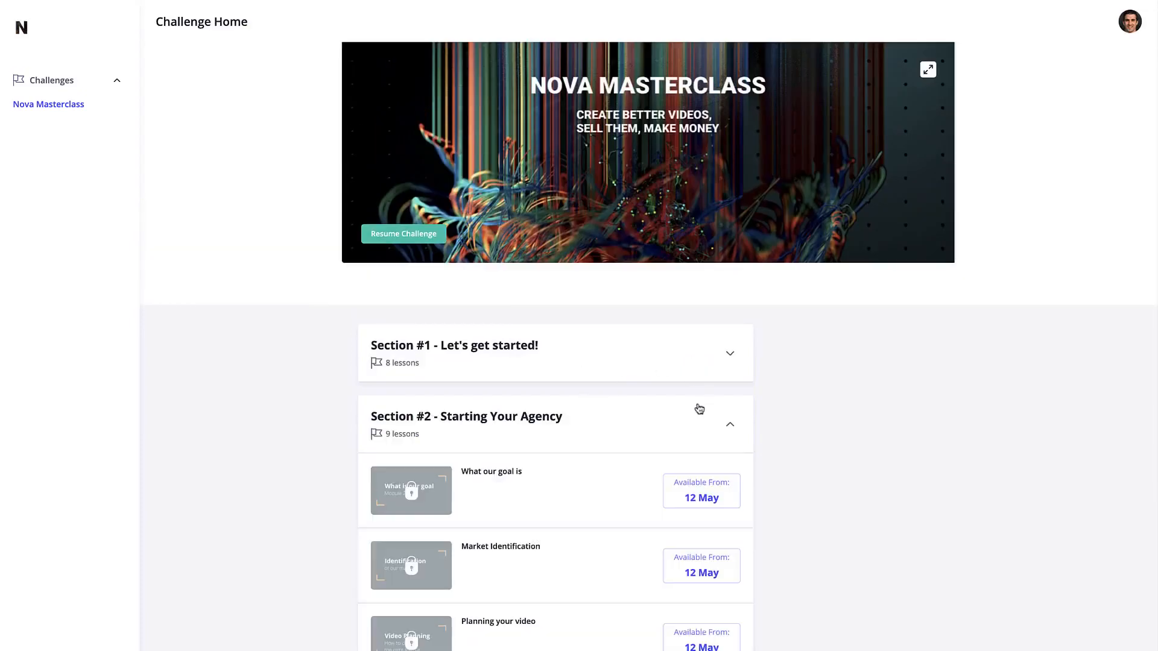
pyautogui.scroll(-2, 780, 491)
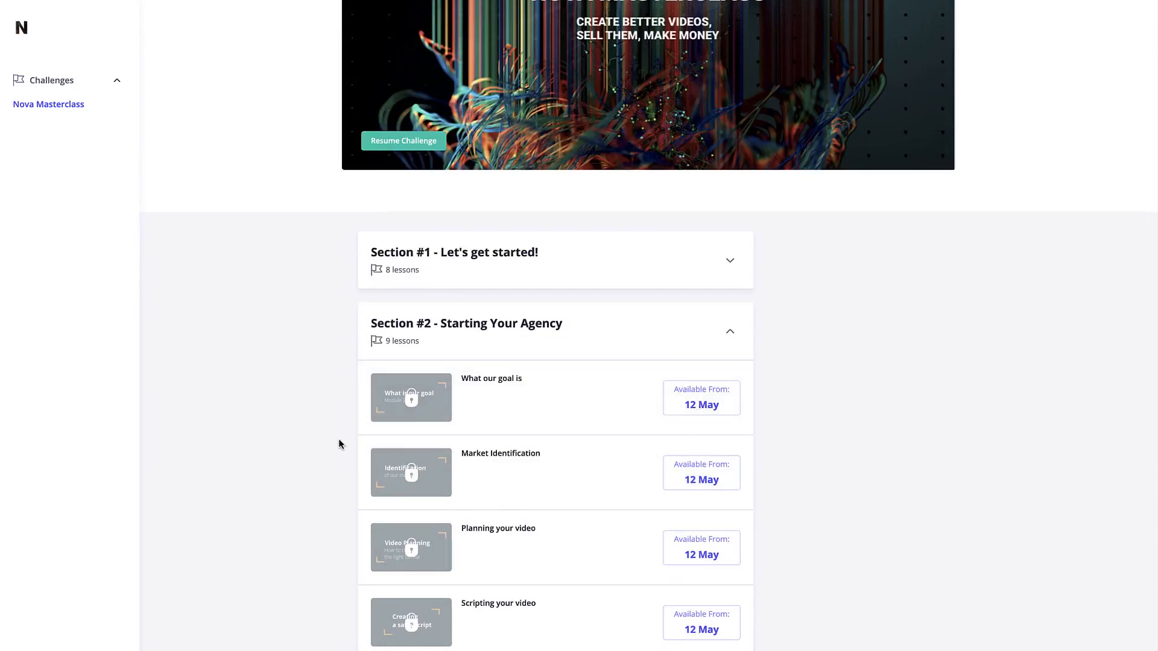
# Toggle Sections #1 and #2 to review their lessons, leaving Section #1 expanded.
pyautogui.click(585, 276)
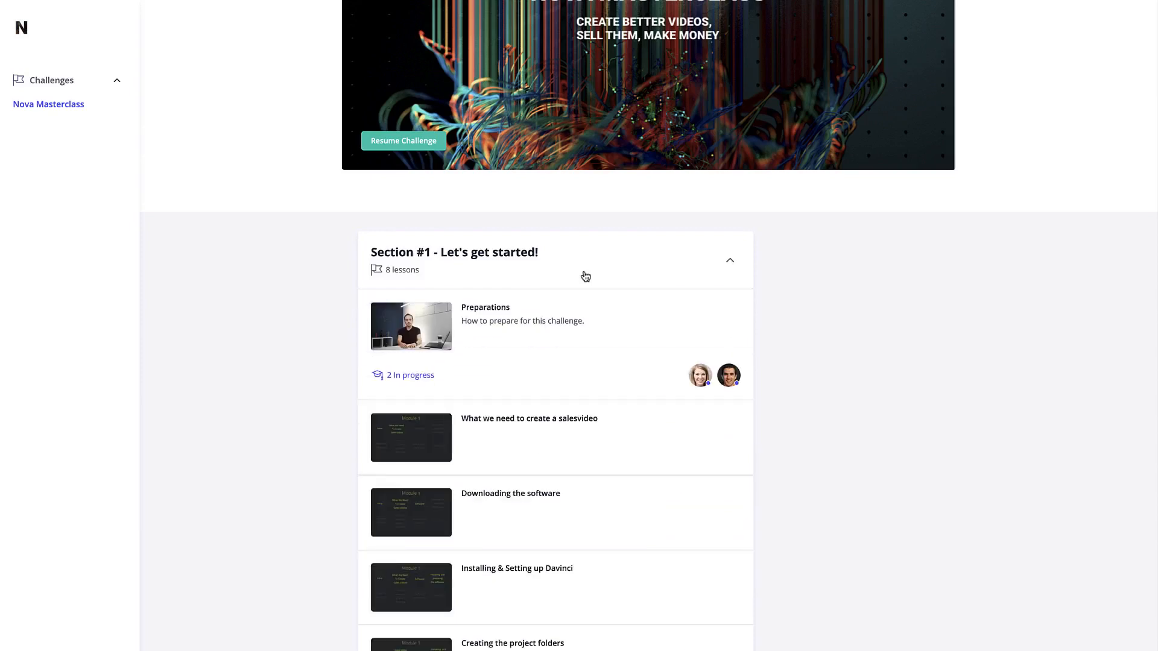
pyautogui.scroll(-2, 594, 354)
pyautogui.scroll(-2, 594, 354)
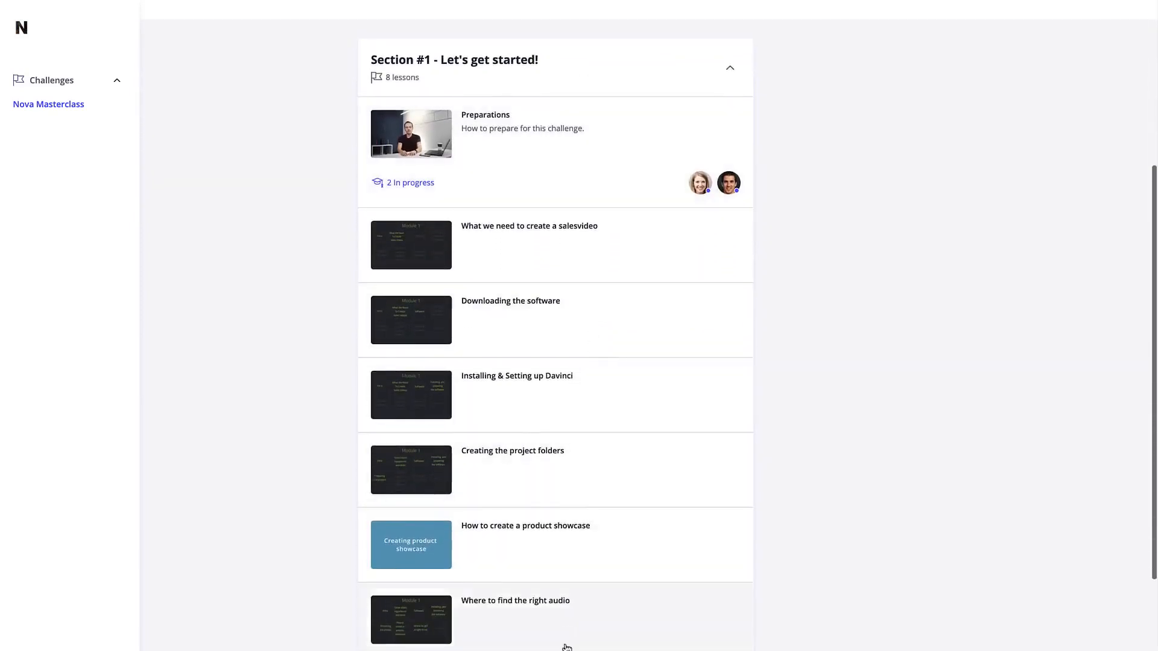
pyautogui.scroll(4, 561, 341)
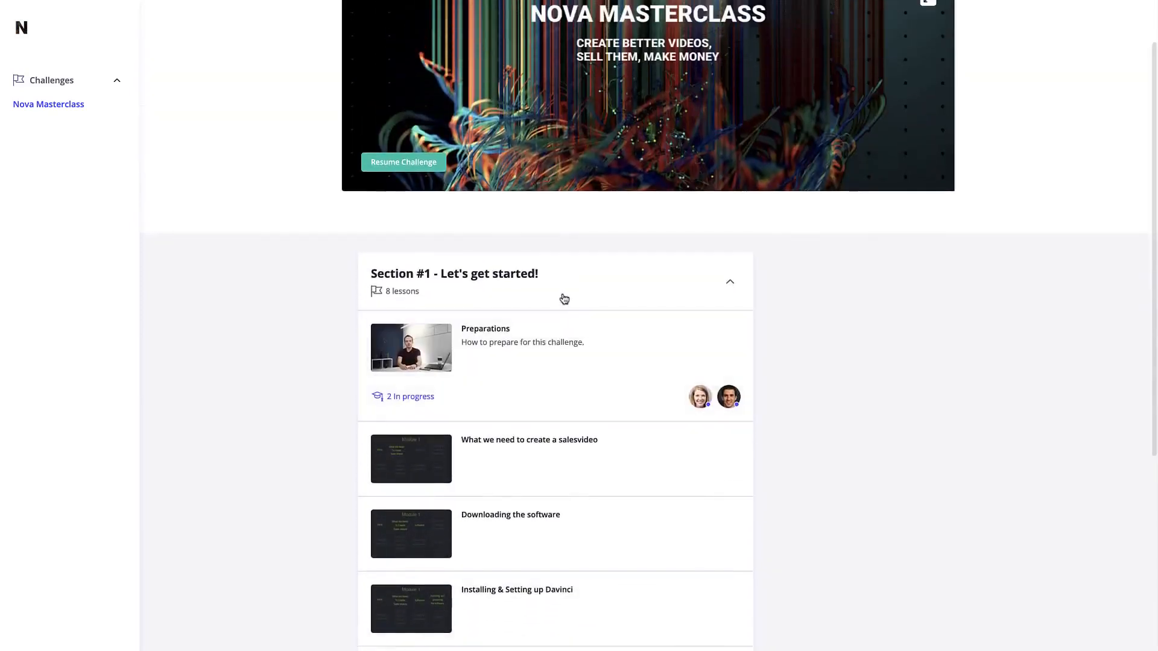
pyautogui.click(563, 296)
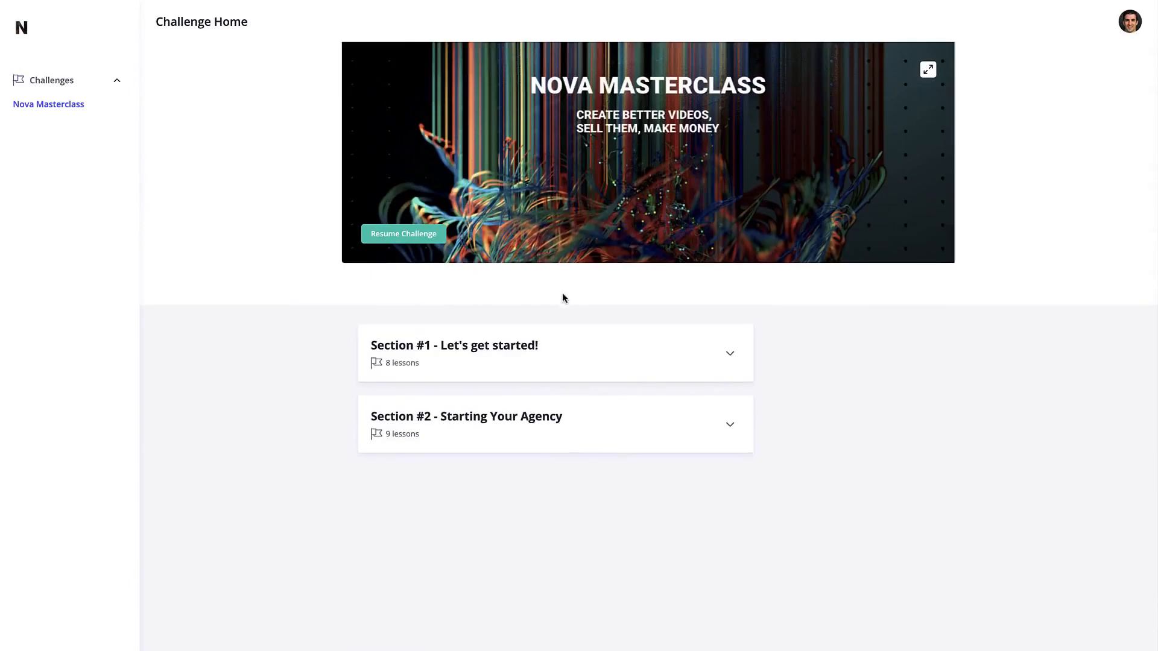
pyautogui.click(558, 430)
pyautogui.scroll(-2, 559, 432)
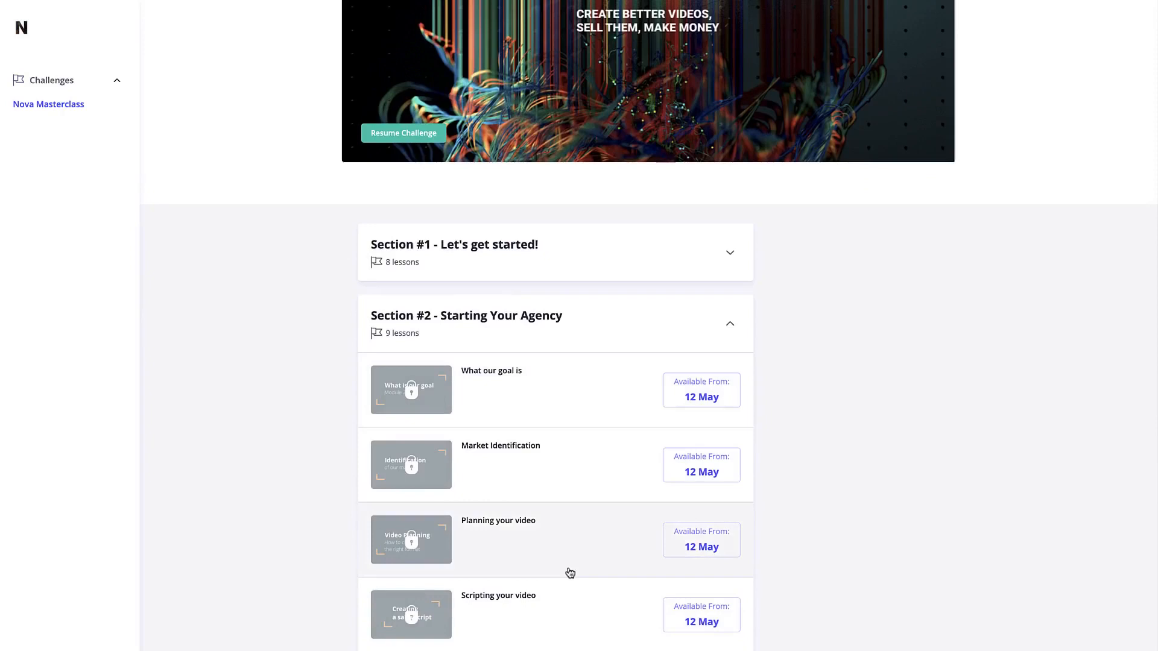
pyautogui.click(548, 342)
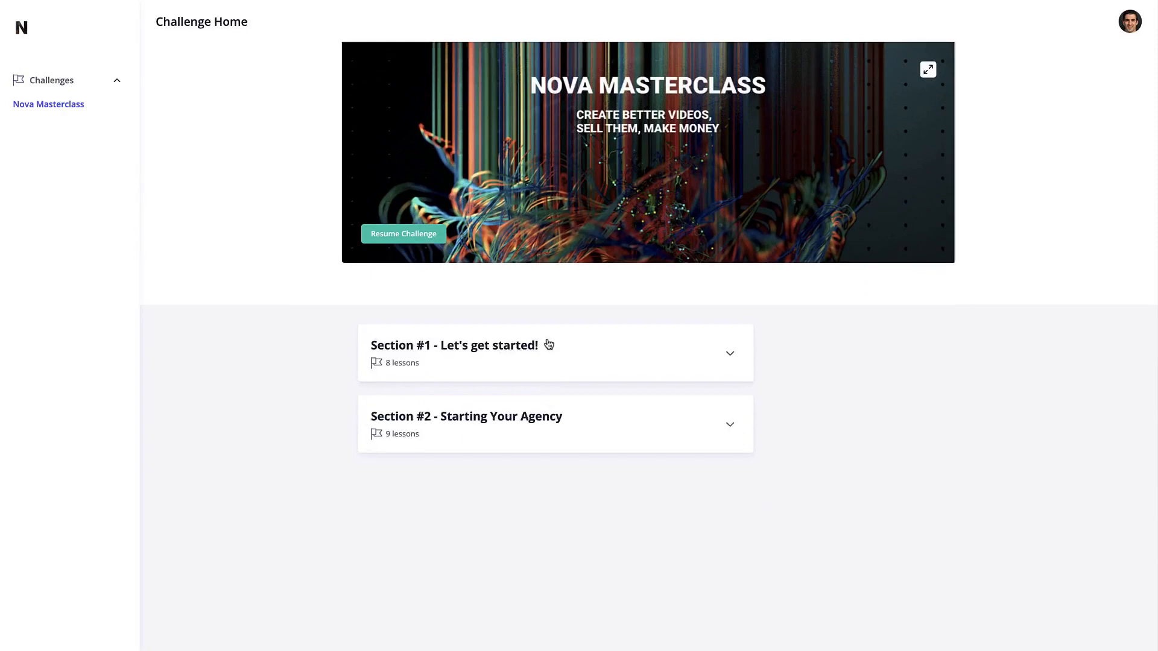
pyautogui.click(549, 344)
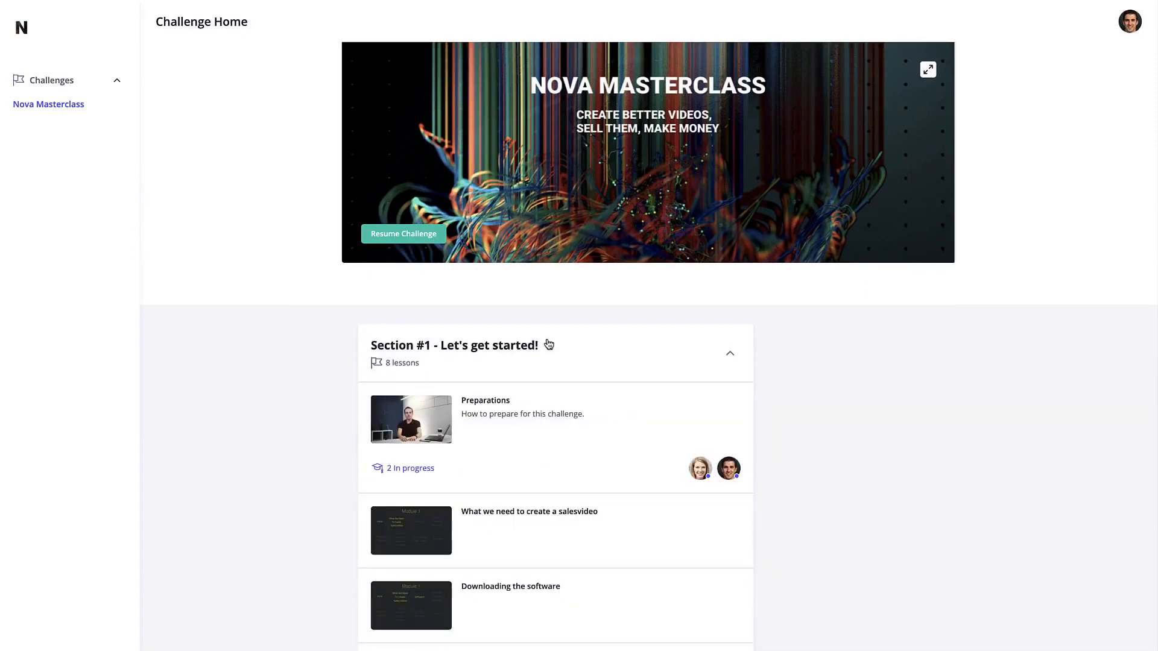
# Exit full screen and bring the admin Chrome window forward to fill the screen.
pyautogui.moveTo(344, 1)
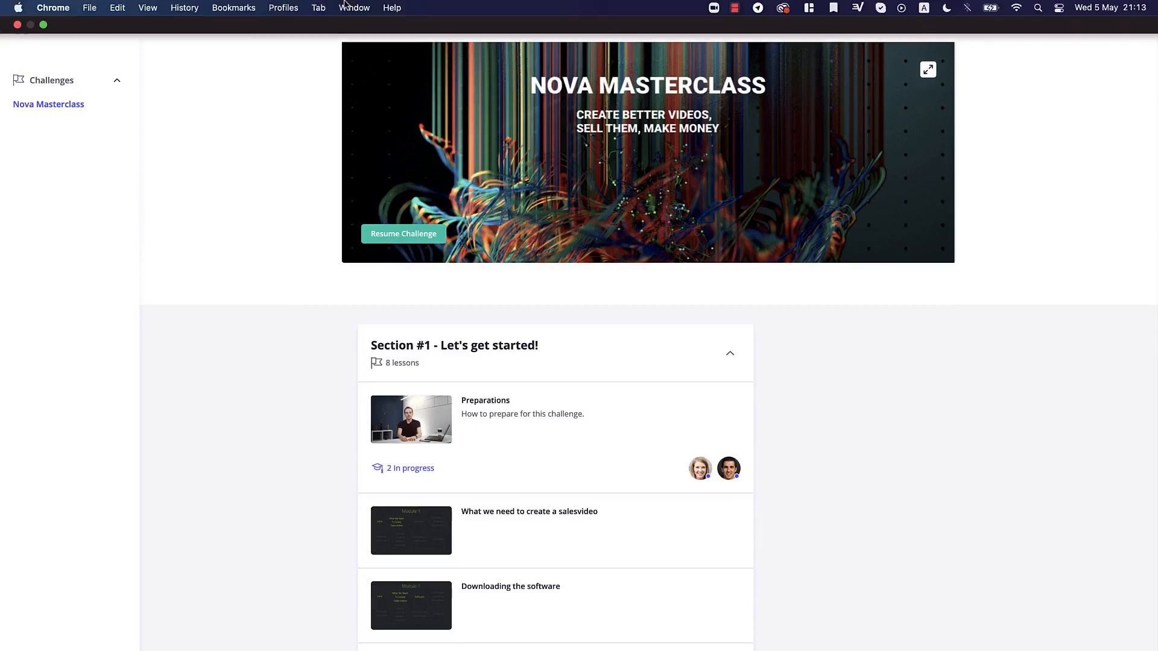
pyautogui.click(44, 25)
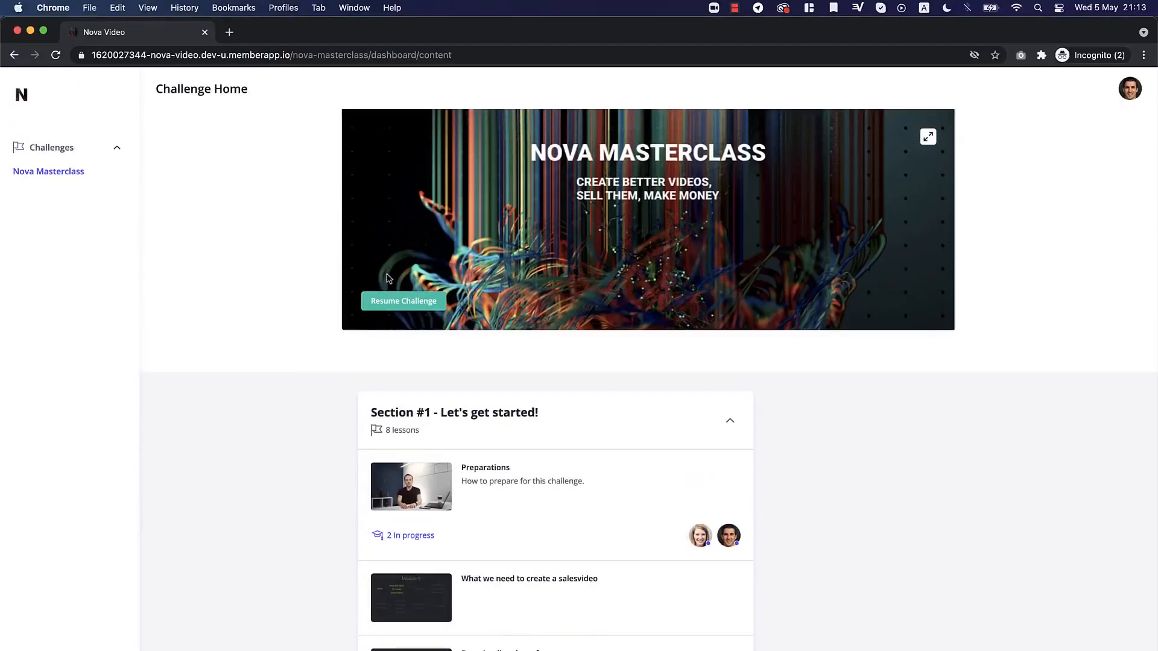
pyautogui.moveTo(297, 40); pyautogui.dragTo(299, 203)
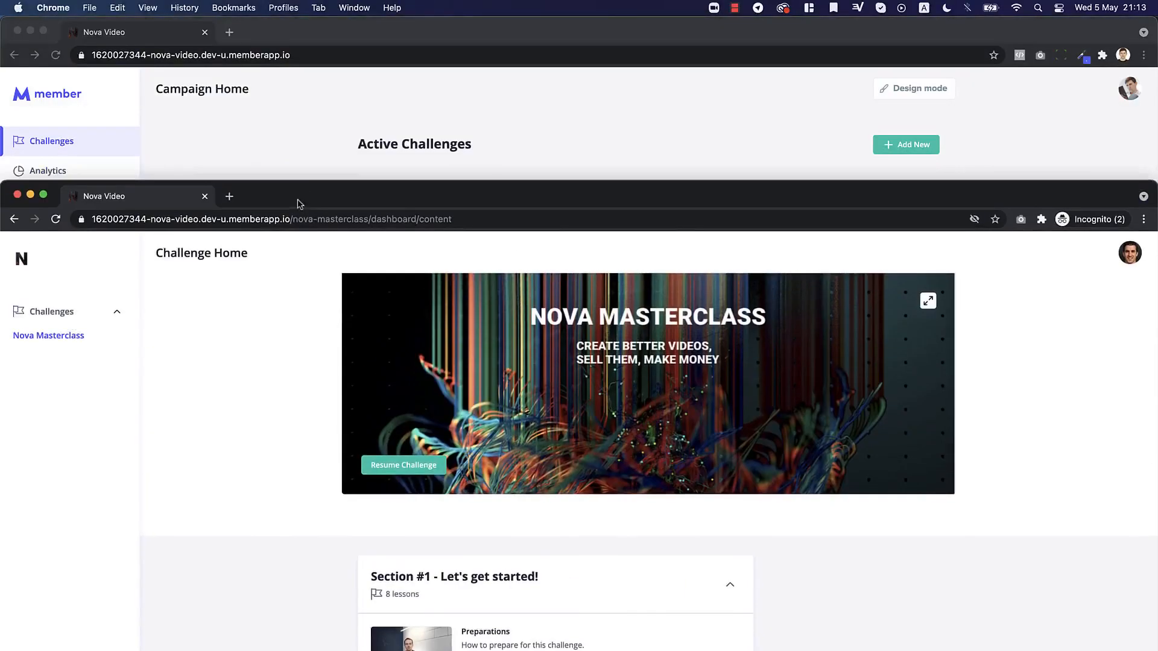
pyautogui.click(310, 164)
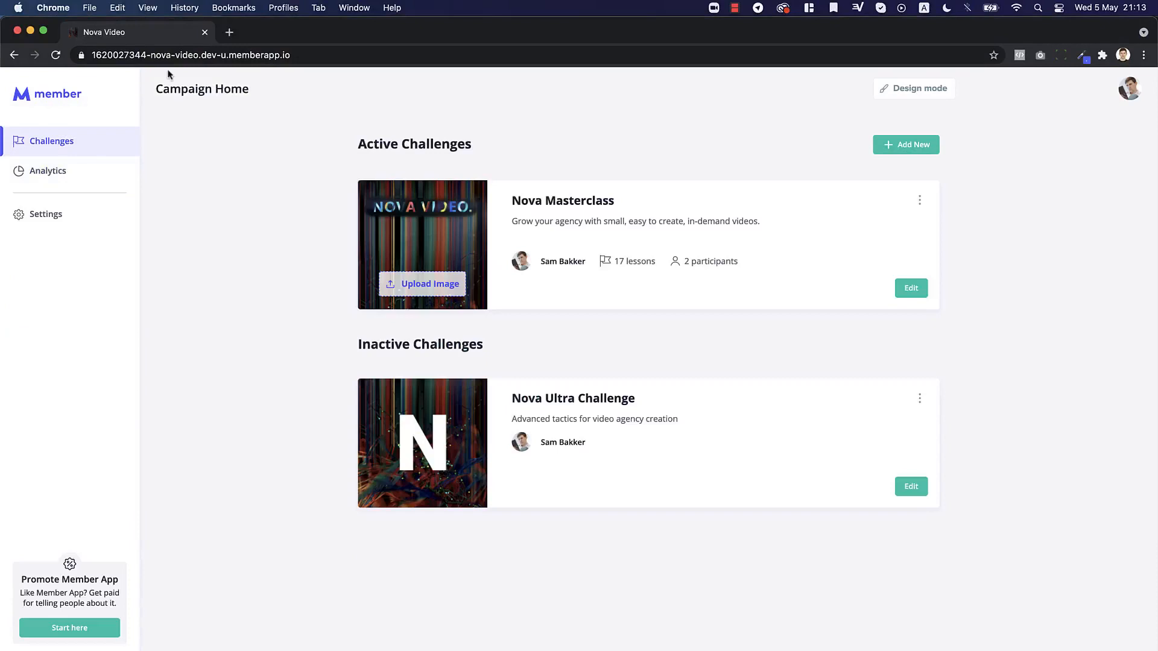
pyautogui.click(44, 30)
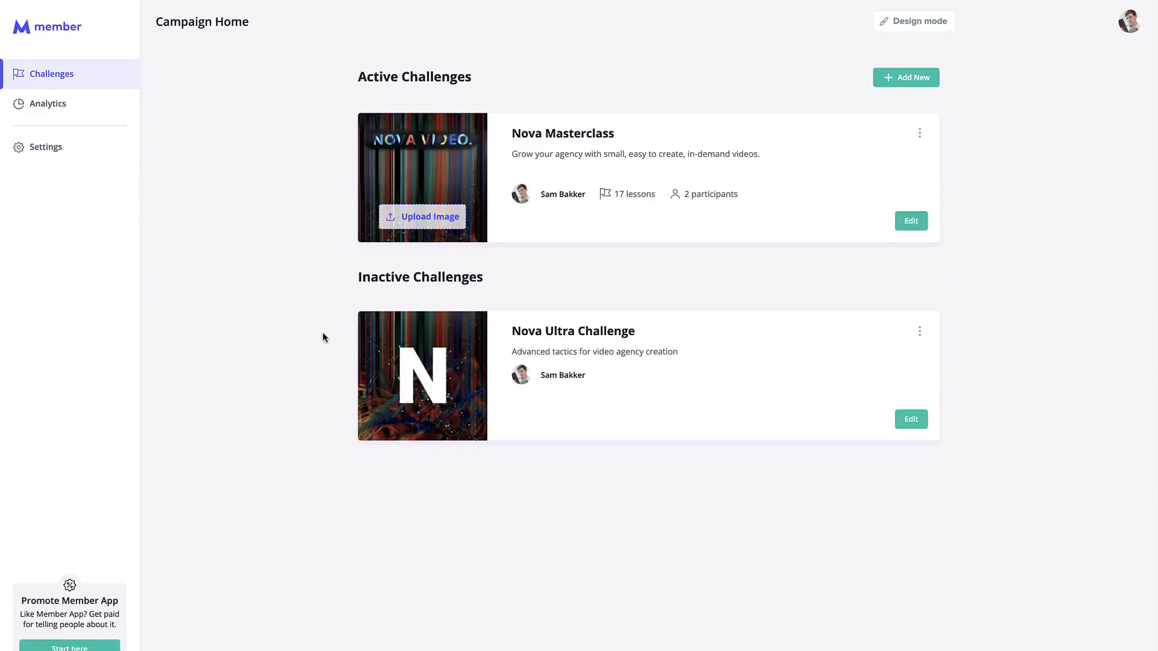
# Choose Return to admin from the avatar menu and open the Nova Video campaign.
pyautogui.click(1132, 29)
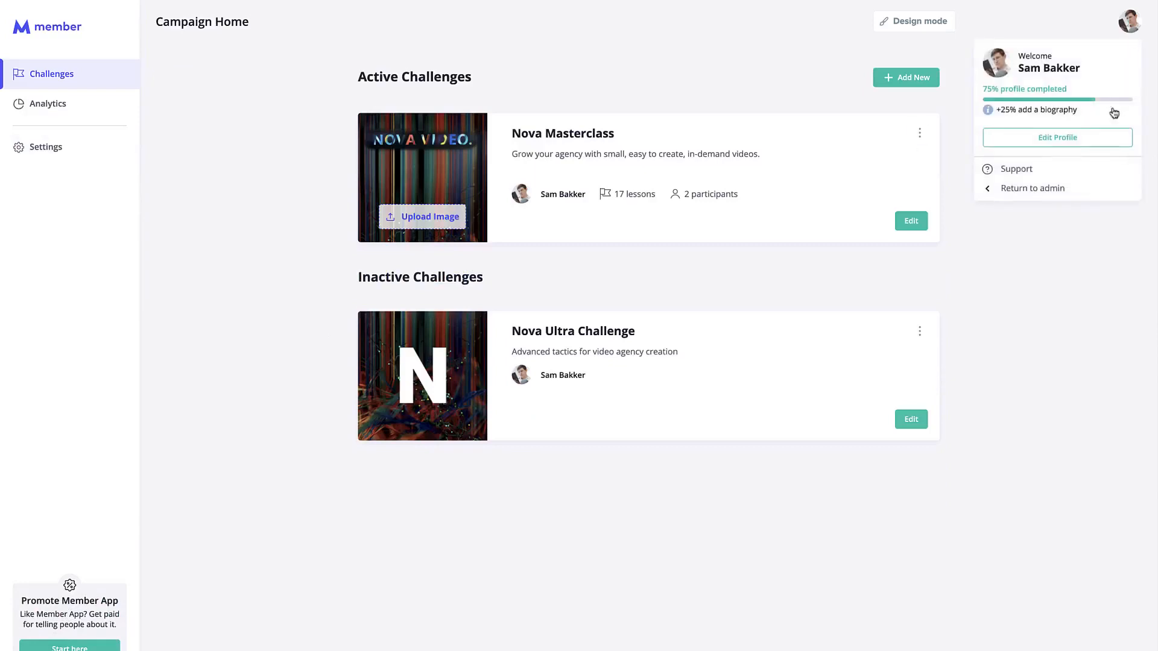
pyautogui.click(1083, 193)
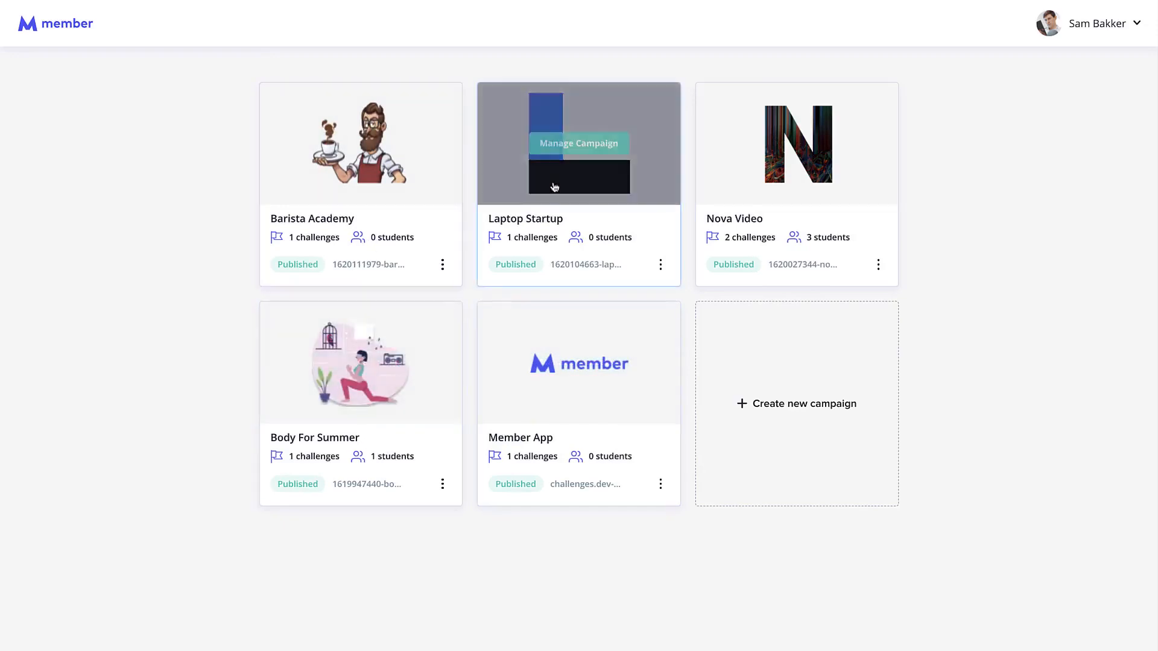
pyautogui.moveTo(802, 149)
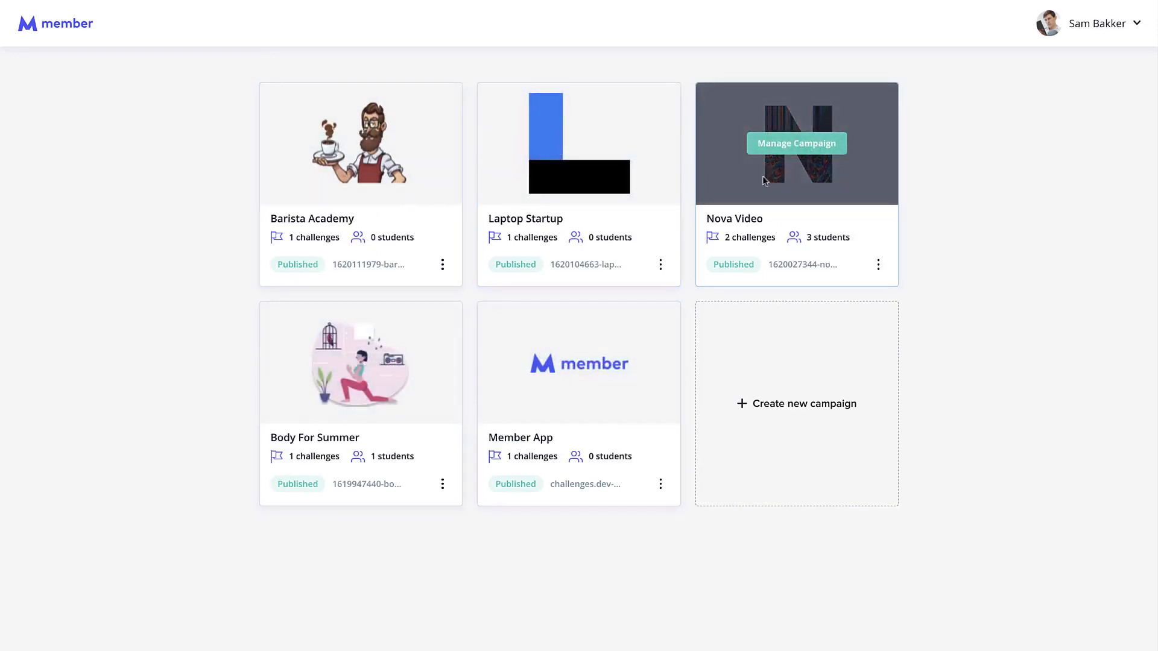
pyautogui.moveTo(295, 328)
pyautogui.click(853, 165)
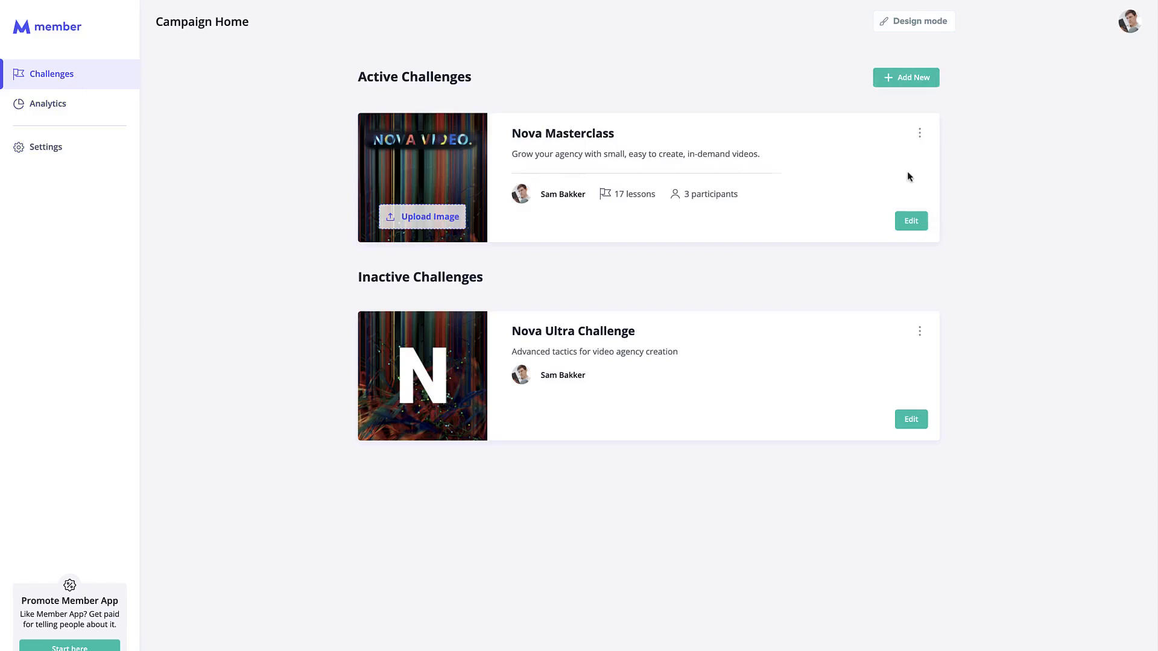
# Edit Nova Masterclass, toggle Sections #1–#3 to review them, then enter Design Mode.
pyautogui.click(916, 222)
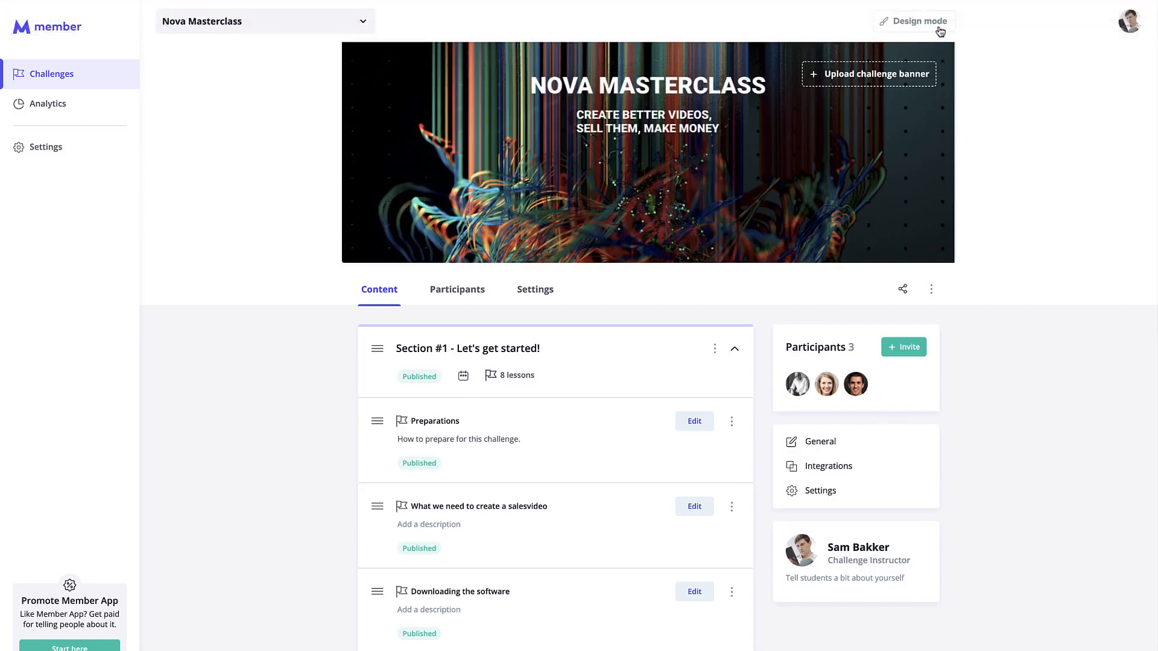
pyautogui.click(734, 350)
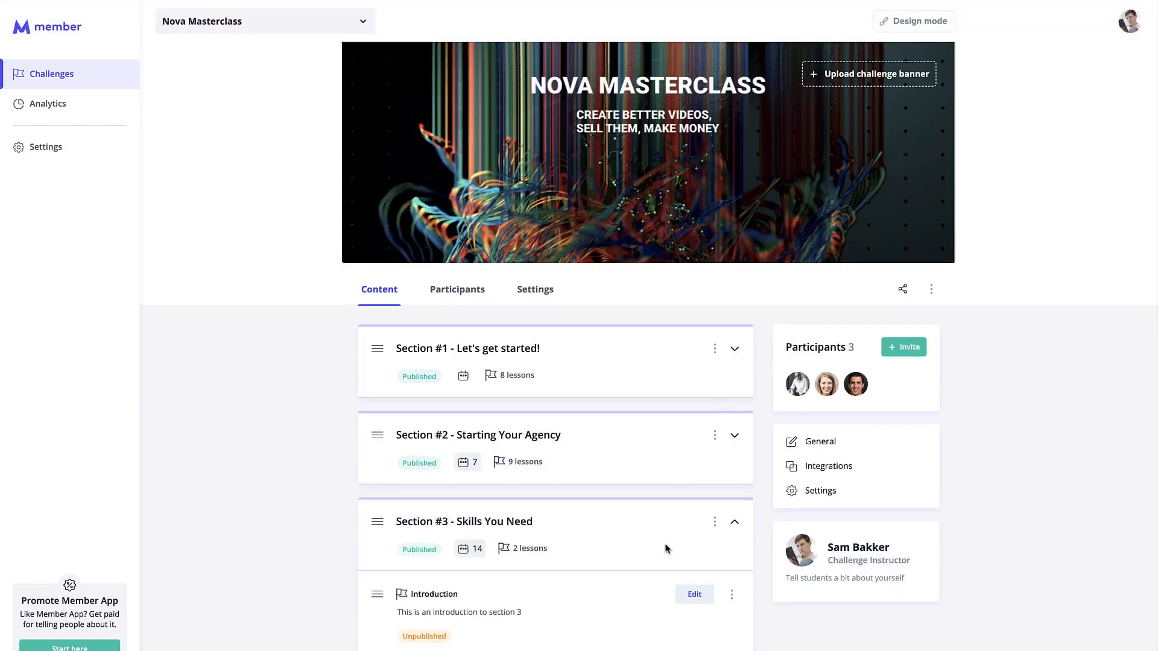
pyautogui.scroll(-3, 666, 549)
pyautogui.click(736, 334)
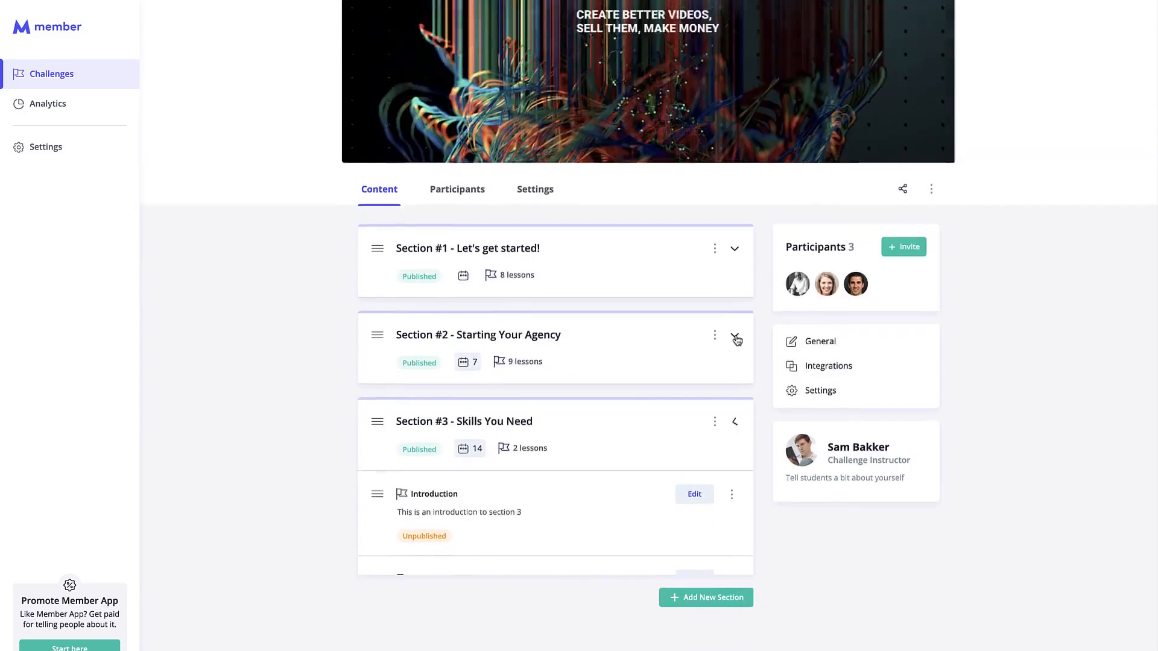
pyautogui.click(734, 349)
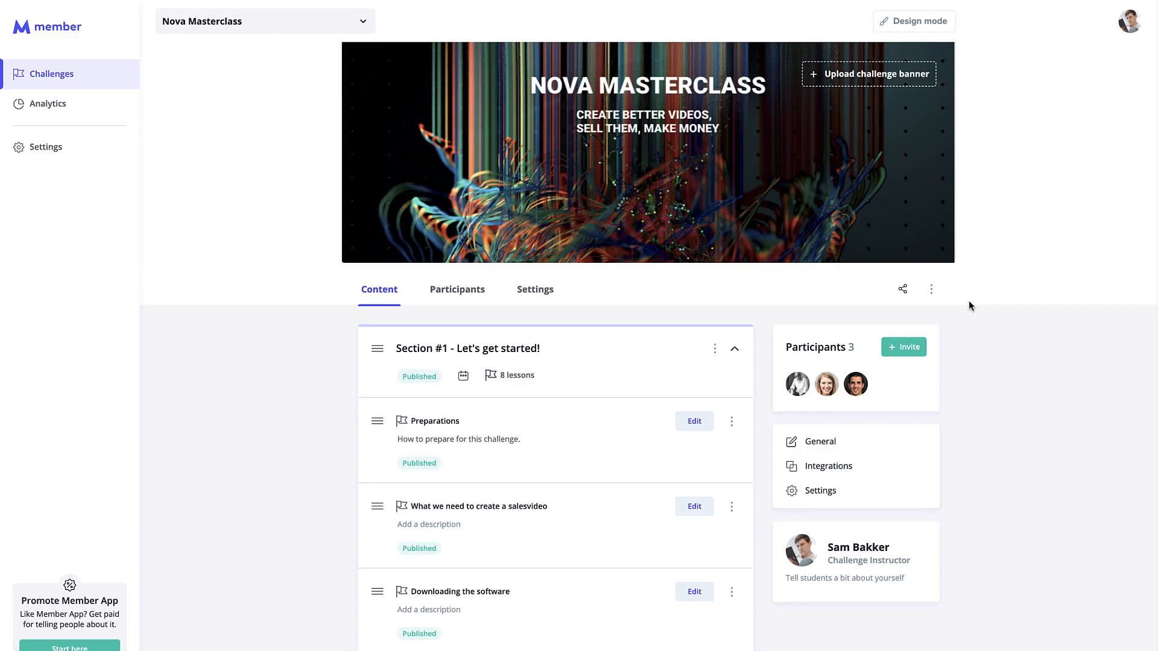
pyautogui.click(921, 22)
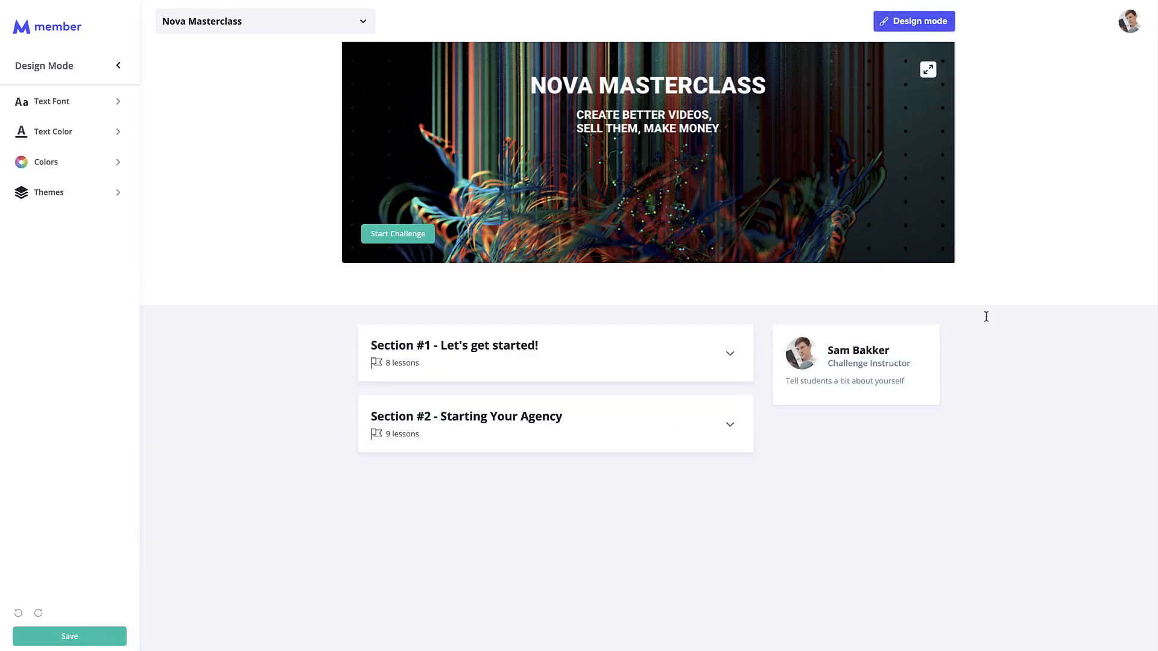
# Expand Section #1 and try the Dark theme before returning to Light.
pyautogui.click(639, 357)
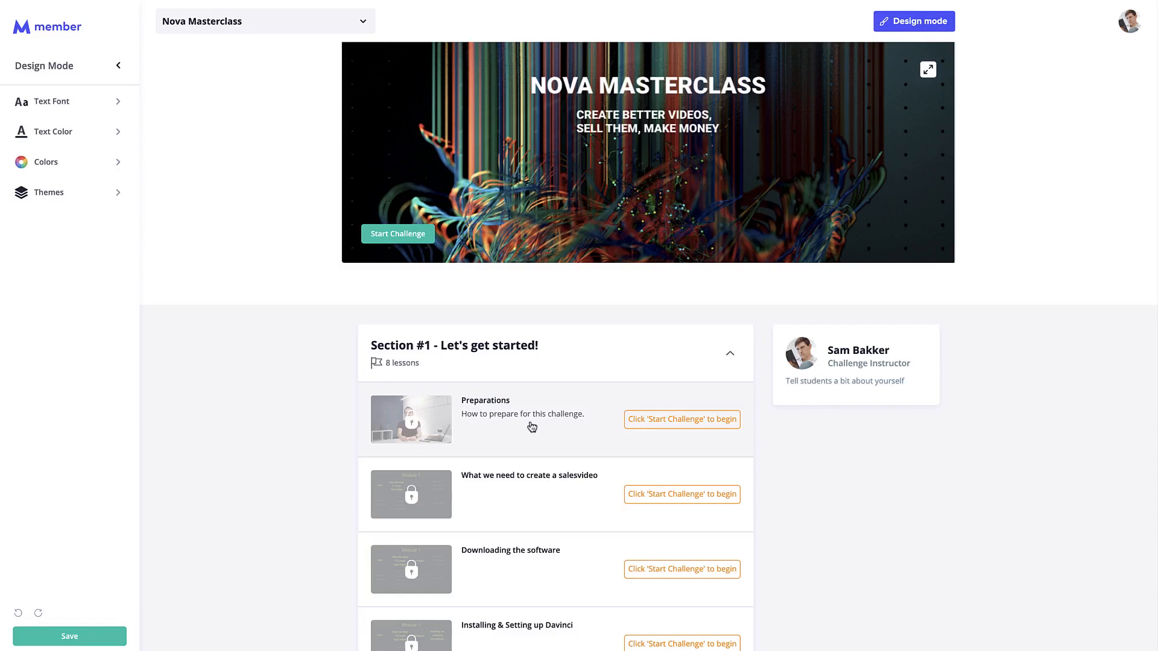
pyautogui.click(79, 199)
pyautogui.click(326, 256)
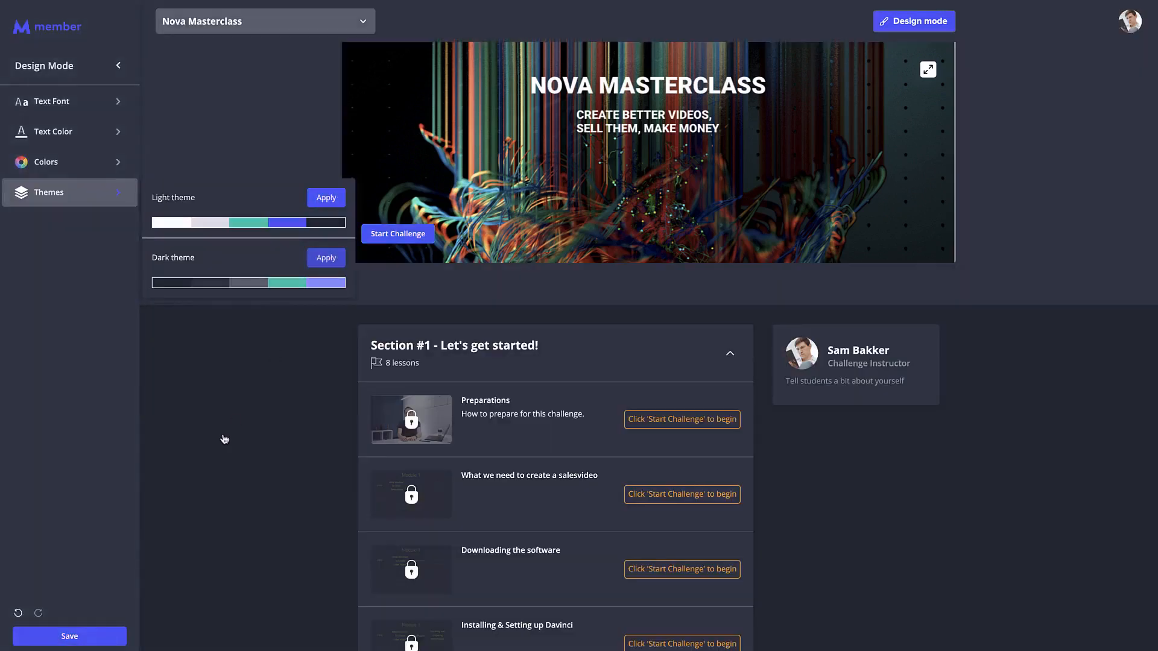
pyautogui.click(325, 198)
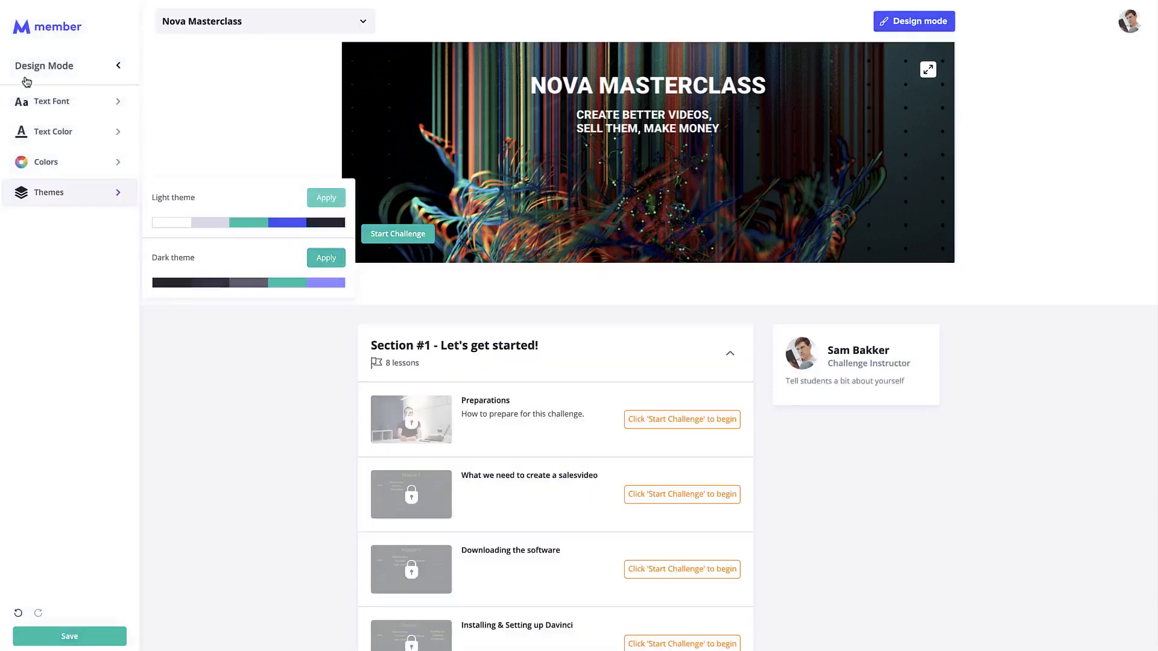
# Try Quicksand then revert to Open Sans, browse text colours, and save the design on exit.
pyautogui.click(94, 105)
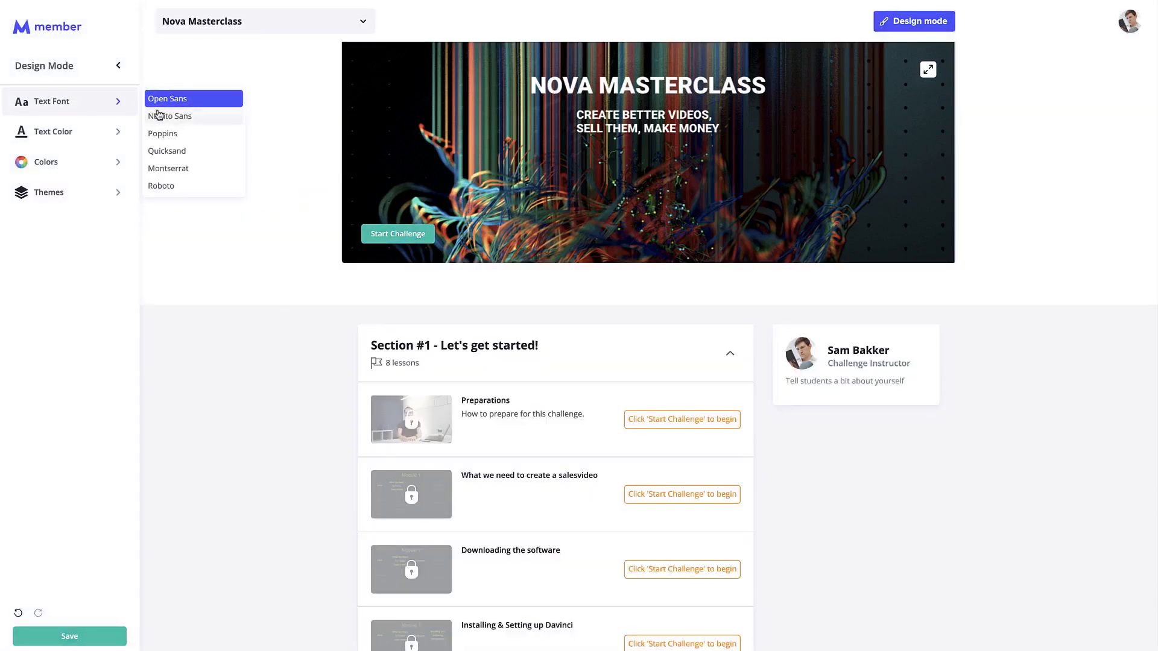
pyautogui.click(201, 154)
pyautogui.click(193, 99)
pyautogui.click(83, 132)
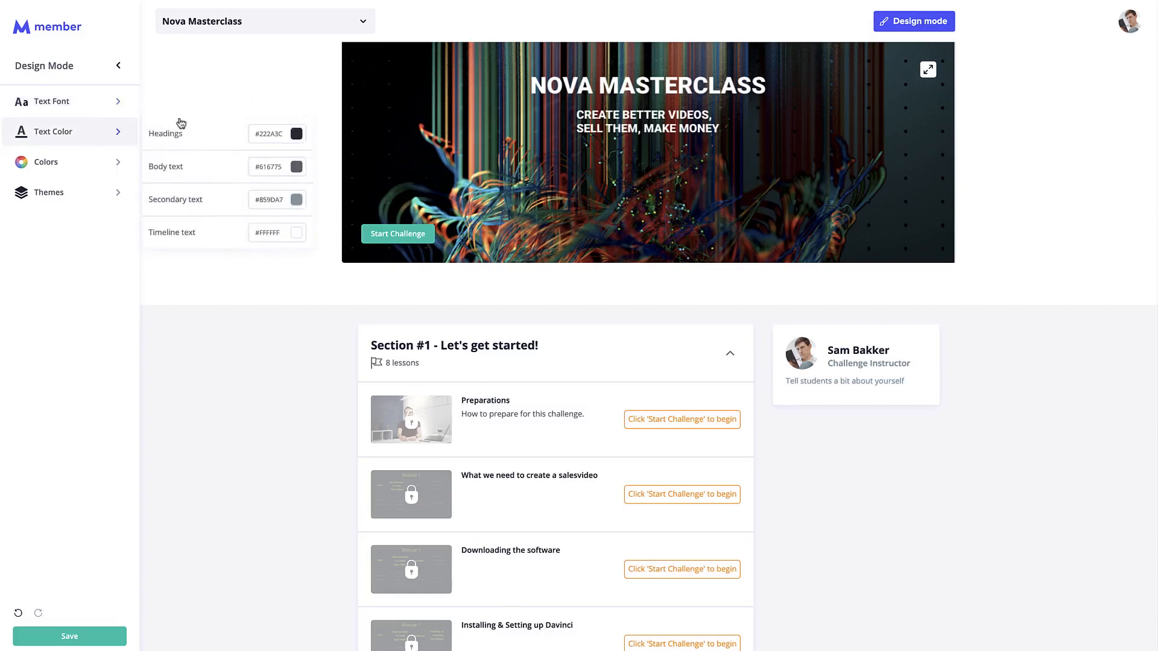
pyautogui.click(297, 236)
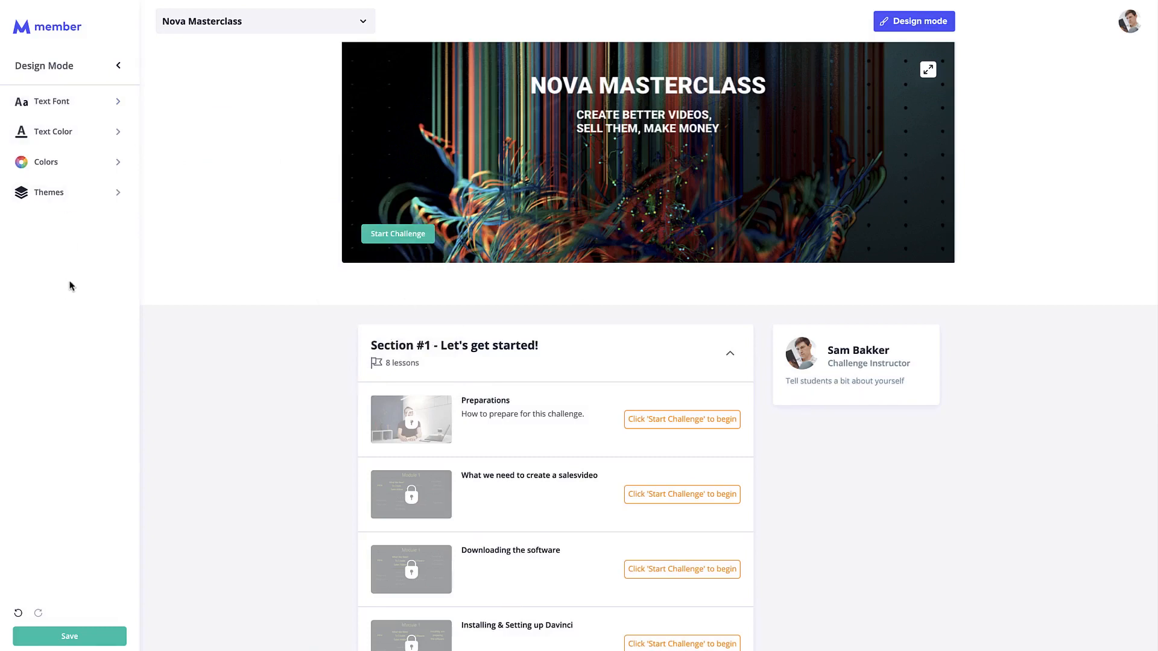
pyautogui.click(120, 65)
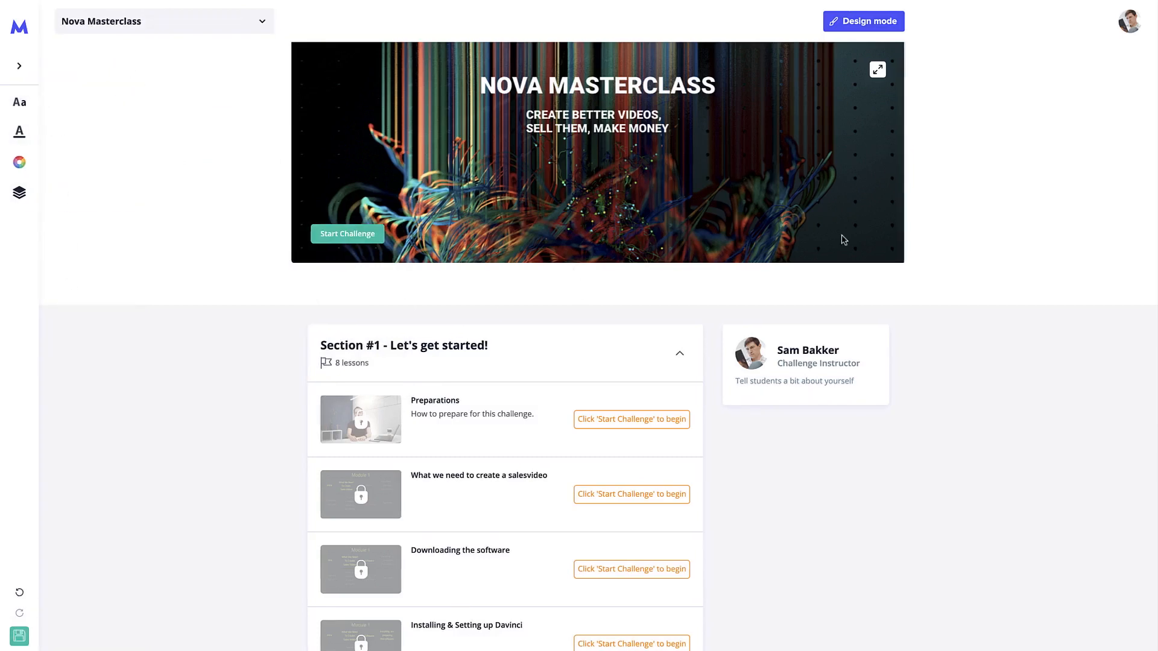
pyautogui.click(872, 24)
pyautogui.click(546, 450)
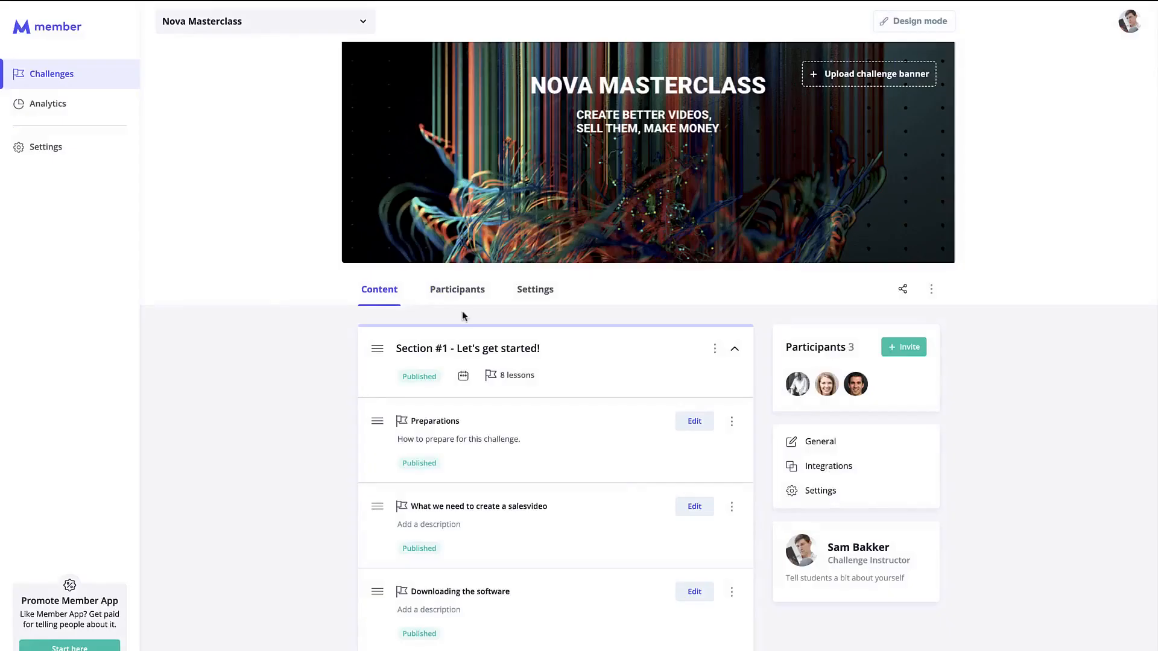
# Delete the old Section #3 - Skills You Need from the challenge.
pyautogui.scroll(-2, 633, 363)
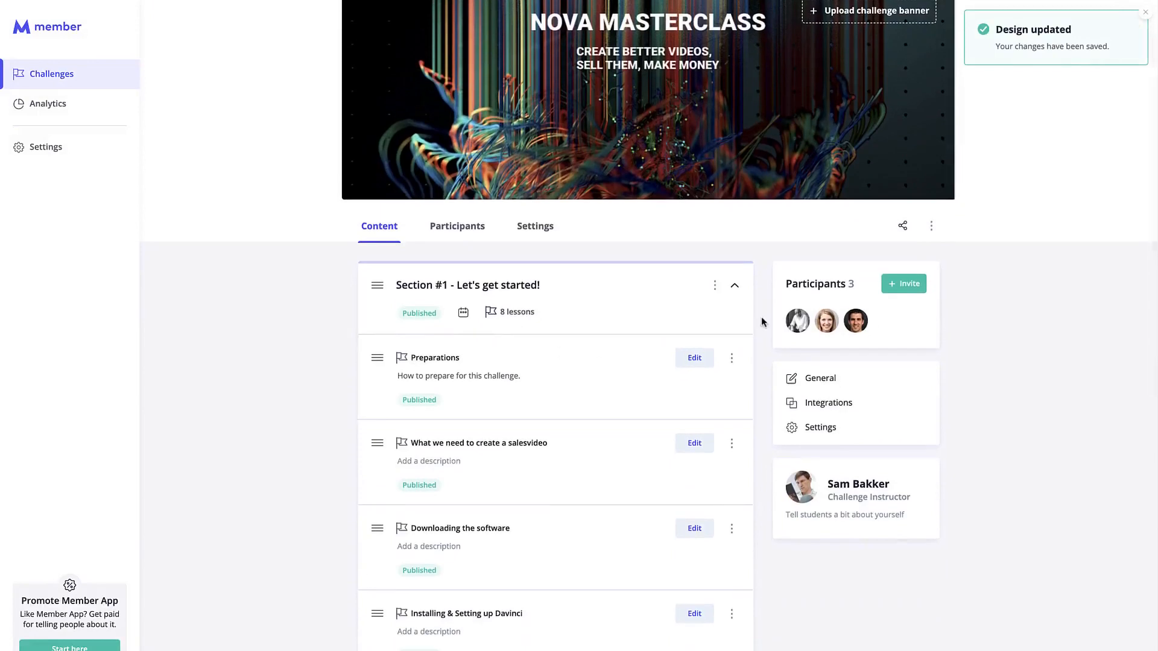
pyautogui.click(735, 289)
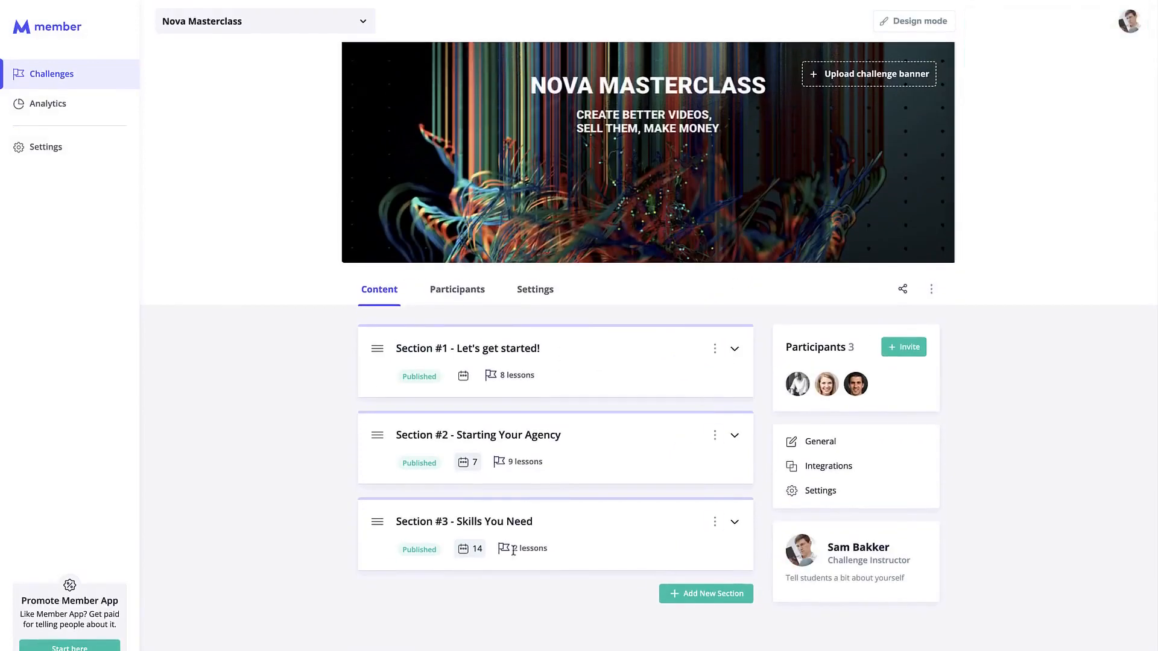
pyautogui.click(735, 522)
pyautogui.scroll(-6, 623, 554)
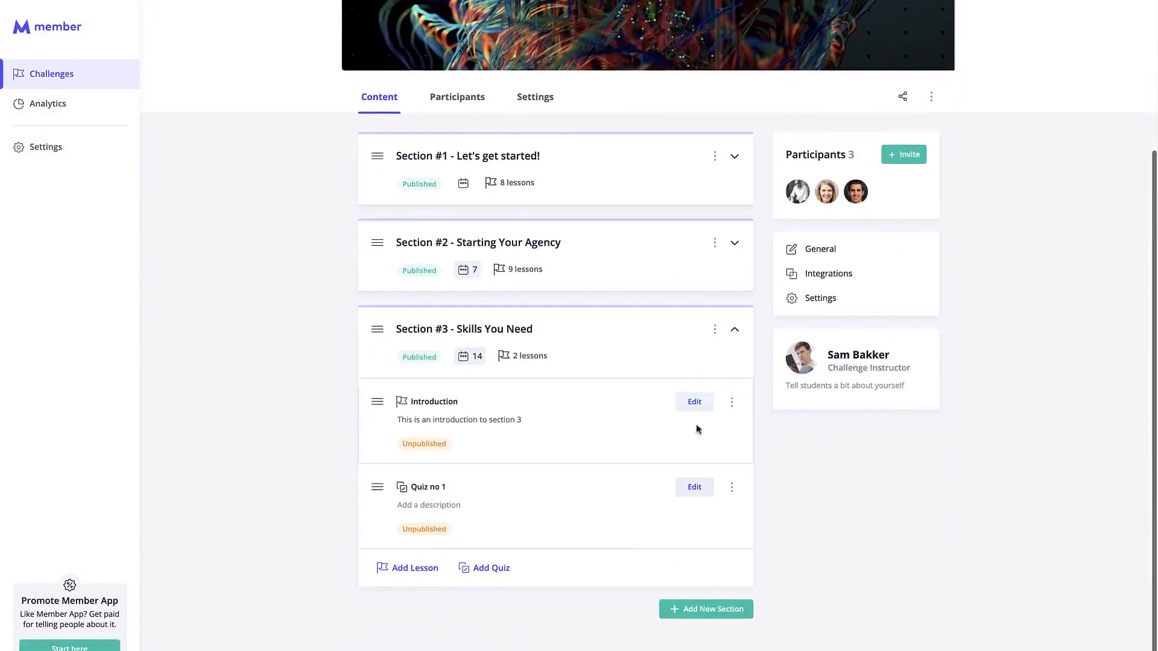
pyautogui.click(716, 331)
pyautogui.click(681, 377)
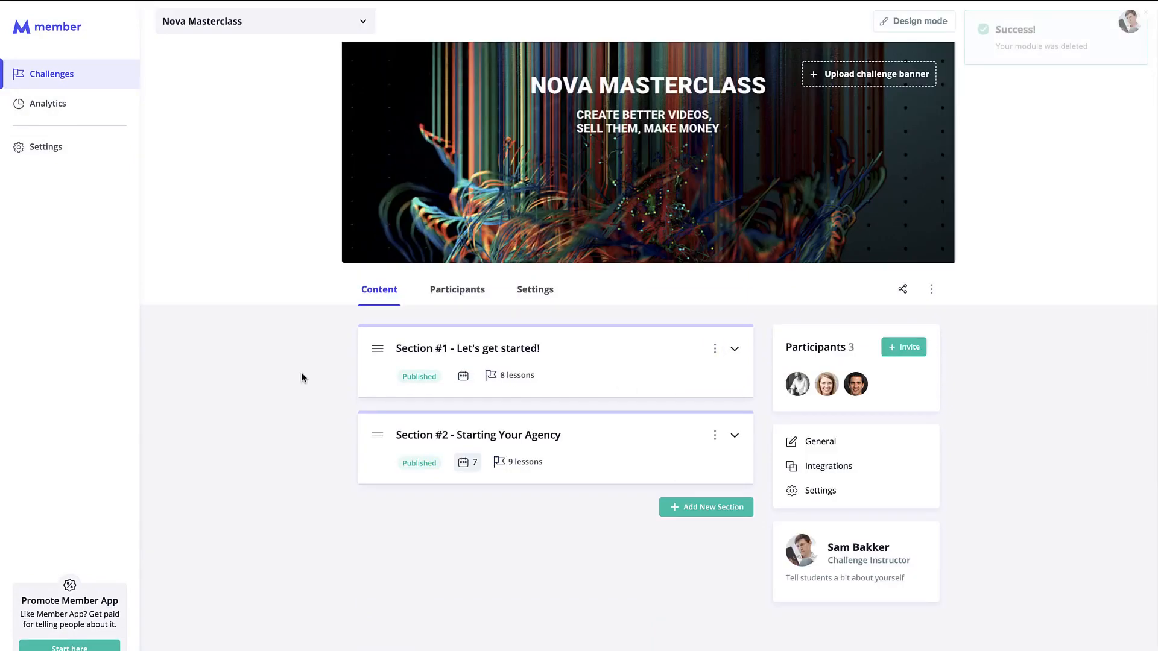
# Add a new section and title it 'Section #3 - Videography Skills'.
pyautogui.click(716, 513)
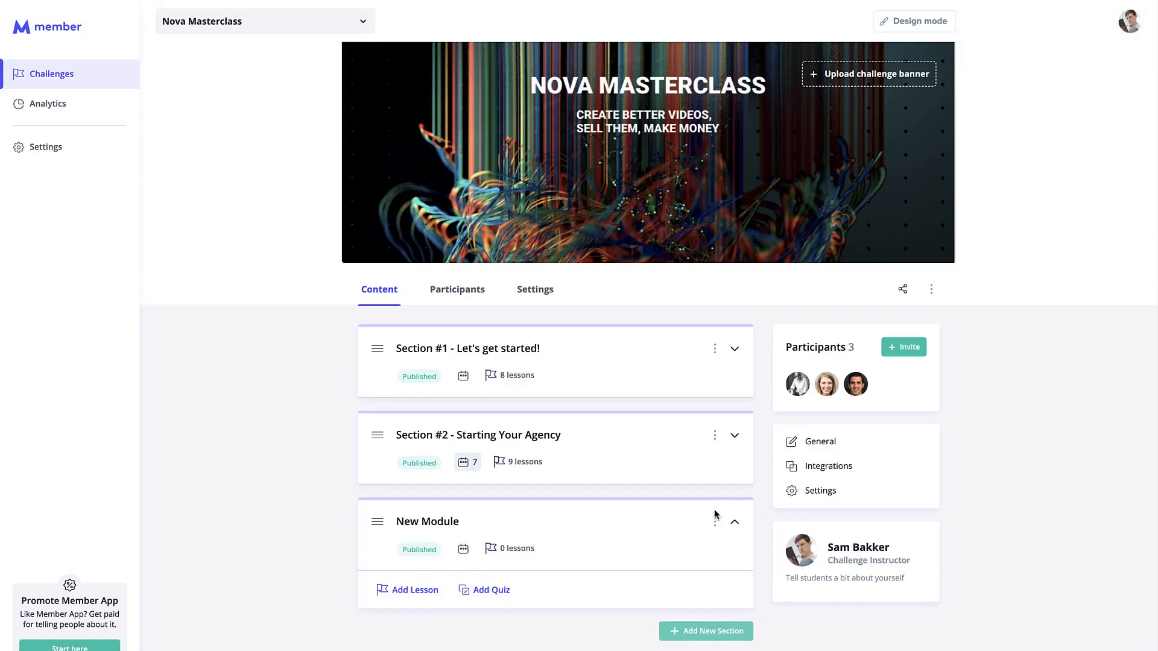
pyautogui.moveTo(459, 522); pyautogui.dragTo(395, 522)
pyautogui.write('Section #3')
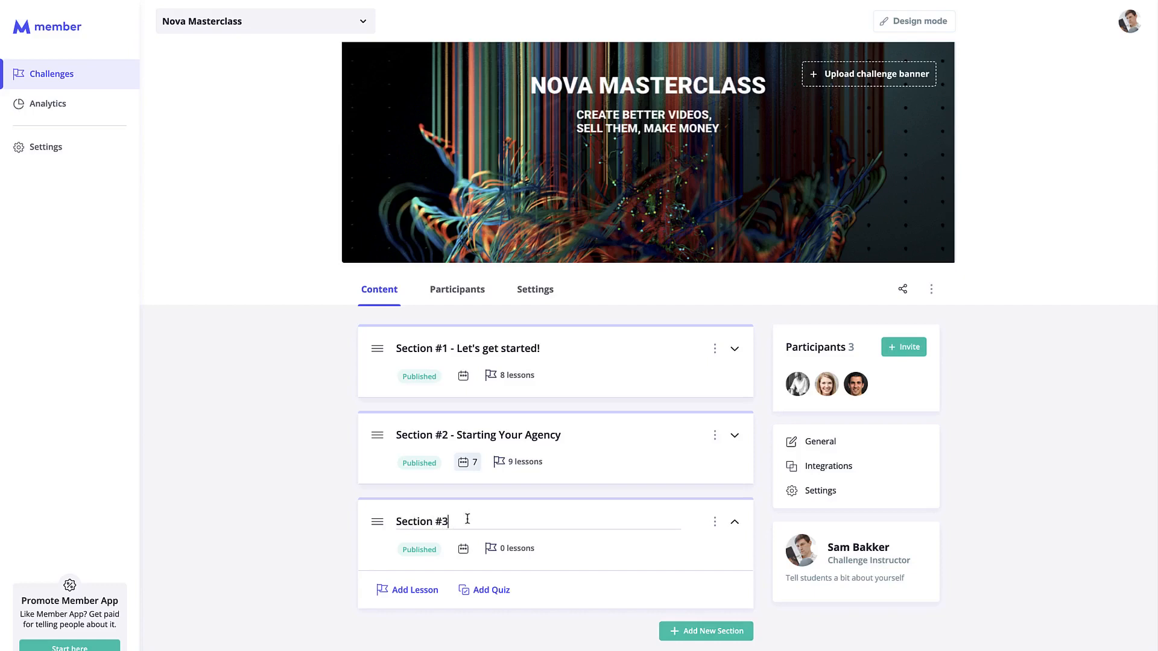
pyautogui.write(' - video')
pyautogui.press('BackSpace')
pyautogui.press('BackSpace')
pyautogui.press('BackSpace')
pyautogui.press('BackSpace')
pyautogui.press('BackSpace')
pyautogui.write('VIDEO')
pyautogui.press('BackSpace')
pyautogui.press('BackSpace')
pyautogui.write('ideography Skill')
pyautogui.scroll(-1, 296, 545)
pyautogui.scroll(-1, 295, 544)
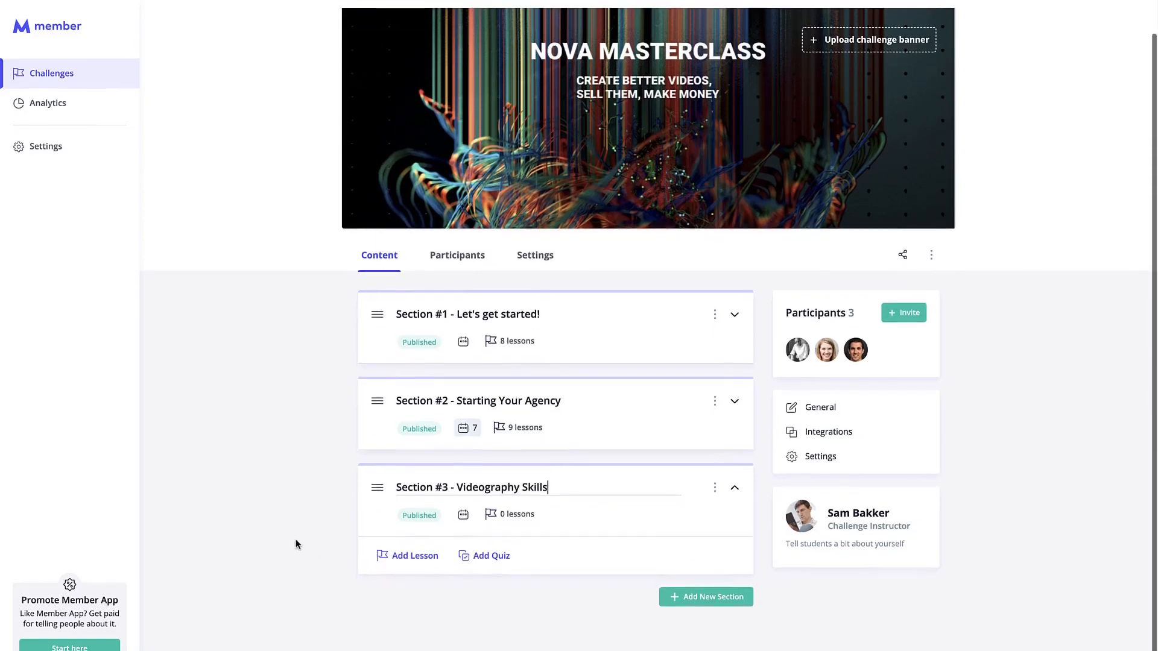
# Add three lessons and one quiz to Section #3.
pyautogui.click(424, 561)
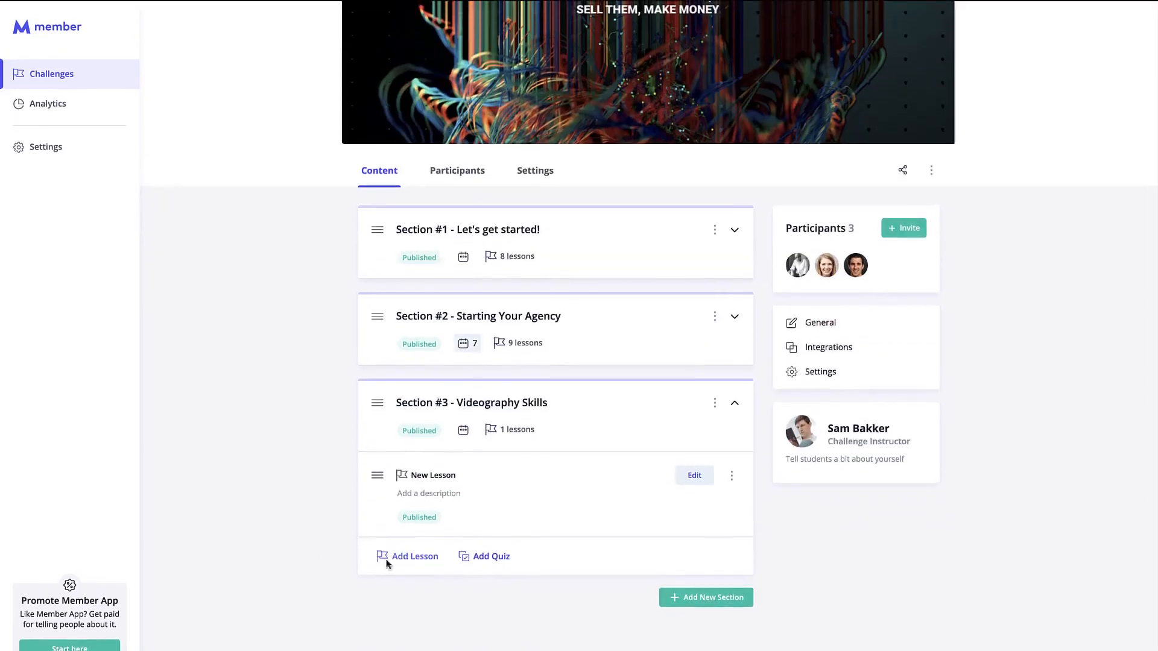
pyautogui.click(387, 564)
pyautogui.click(398, 558)
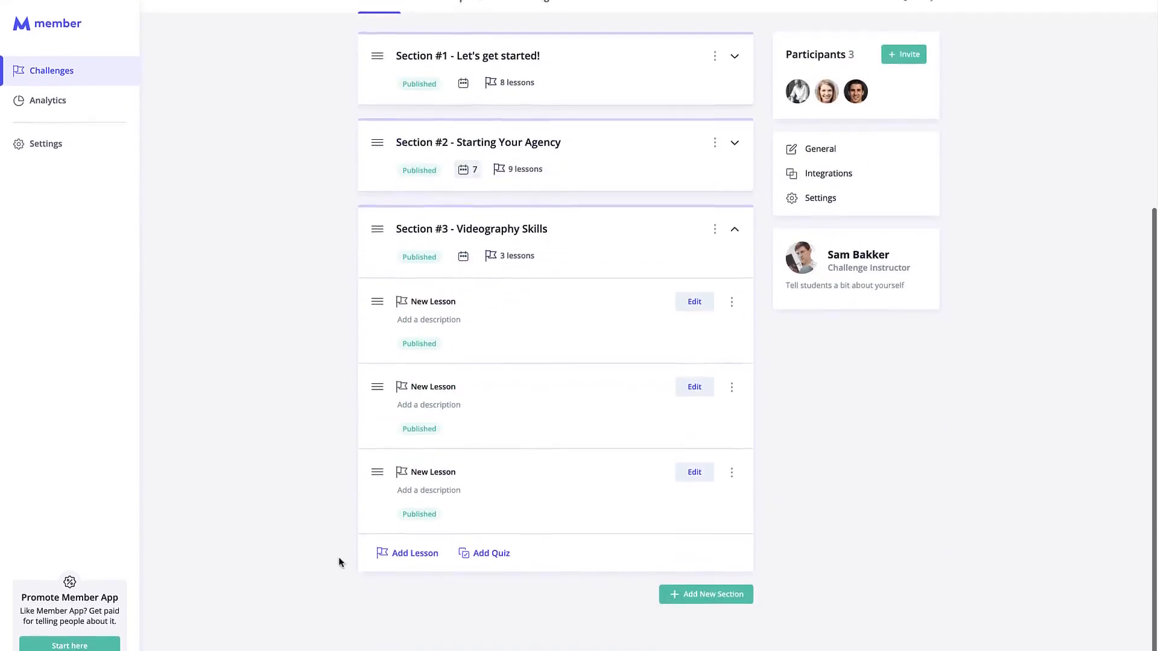
pyautogui.click(487, 555)
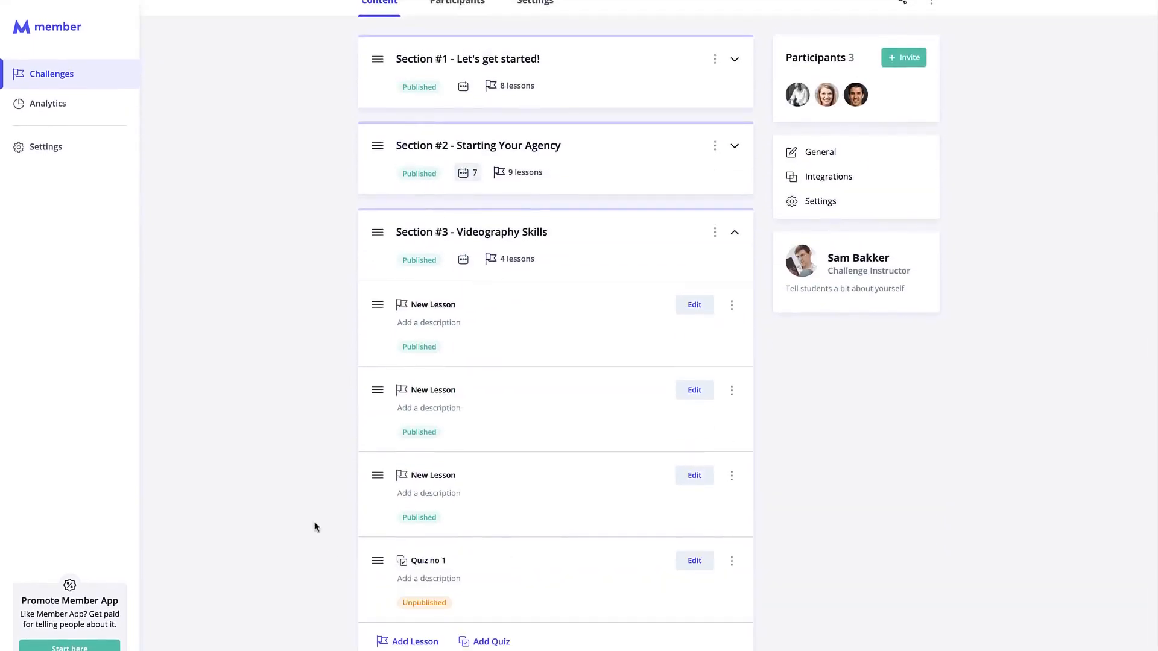
# Rename the first lesson 'Introduction' with description 'This is going to show you an introduction'.
pyautogui.click(465, 308)
pyautogui.moveTo(464, 308); pyautogui.dragTo(407, 302)
pyautogui.write('Introduction')
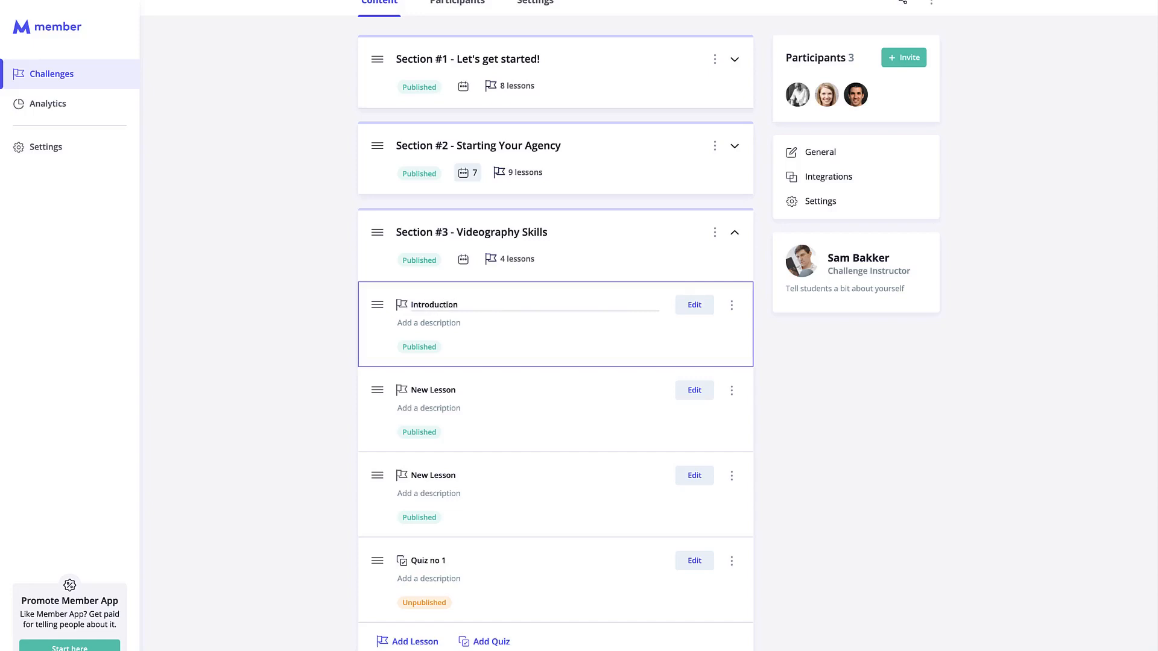
pyautogui.click(508, 325)
pyautogui.write('this is')
pyautogui.press('BackSpace')
pyautogui.press('BackSpace')
pyautogui.write('This is going to show you an introduction')
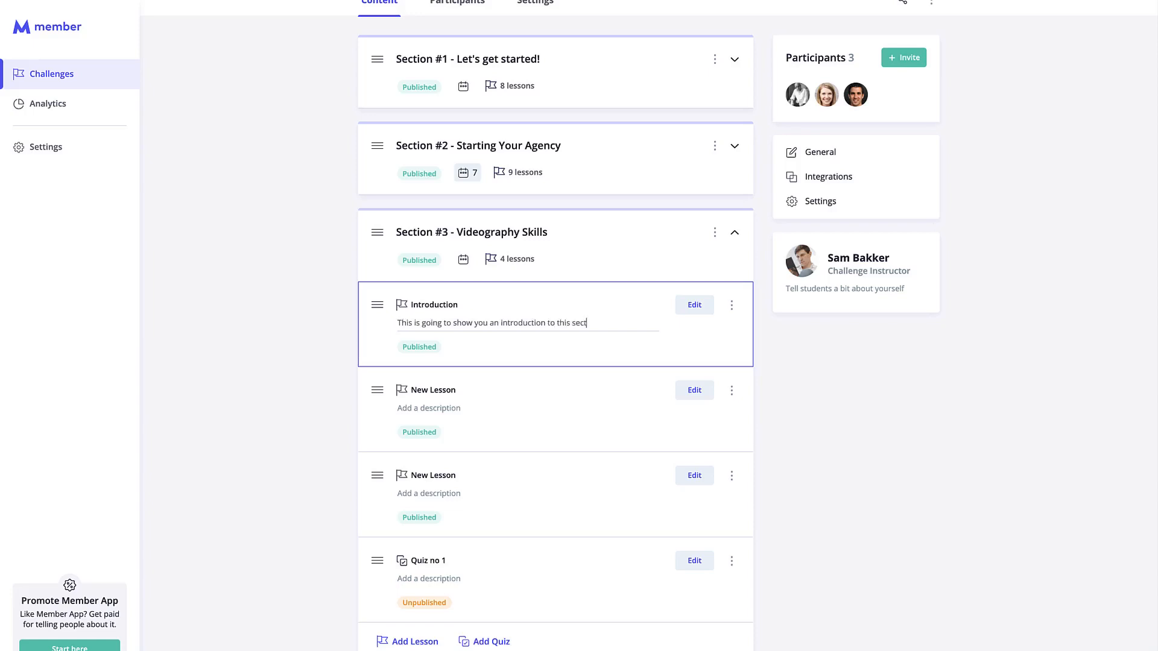
pyautogui.click(860, 376)
pyautogui.scroll(5, 860, 376)
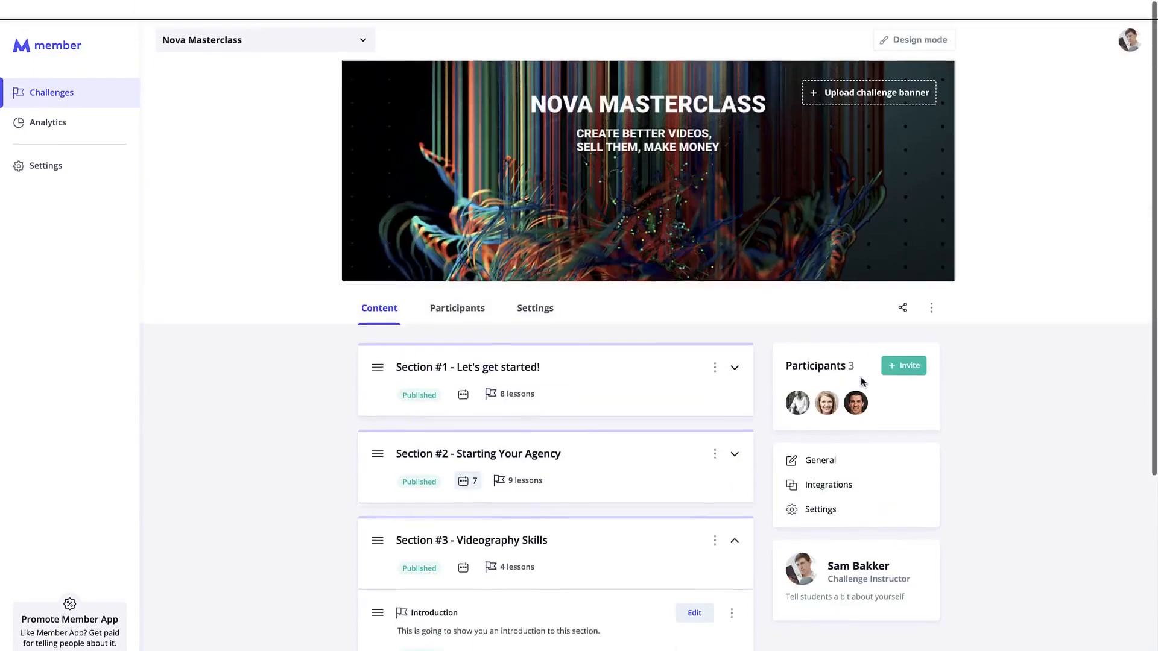
pyautogui.click(926, 30)
pyautogui.scroll(-3, 678, 356)
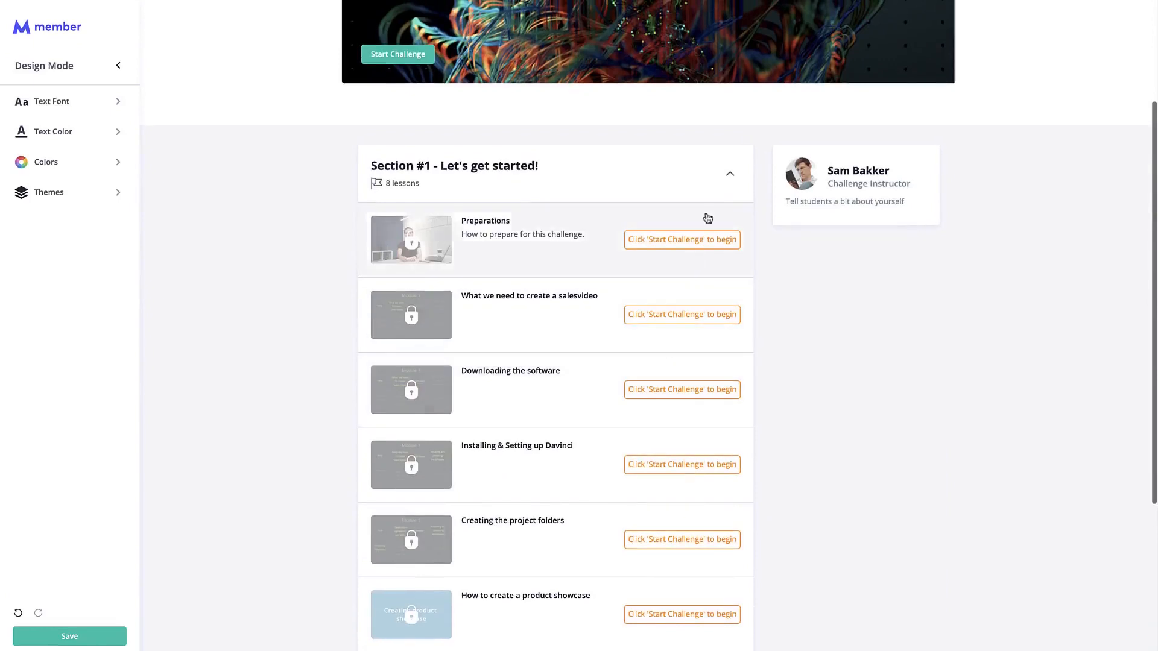
pyautogui.click(713, 182)
pyautogui.click(549, 487)
pyautogui.scroll(-2, 649, 478)
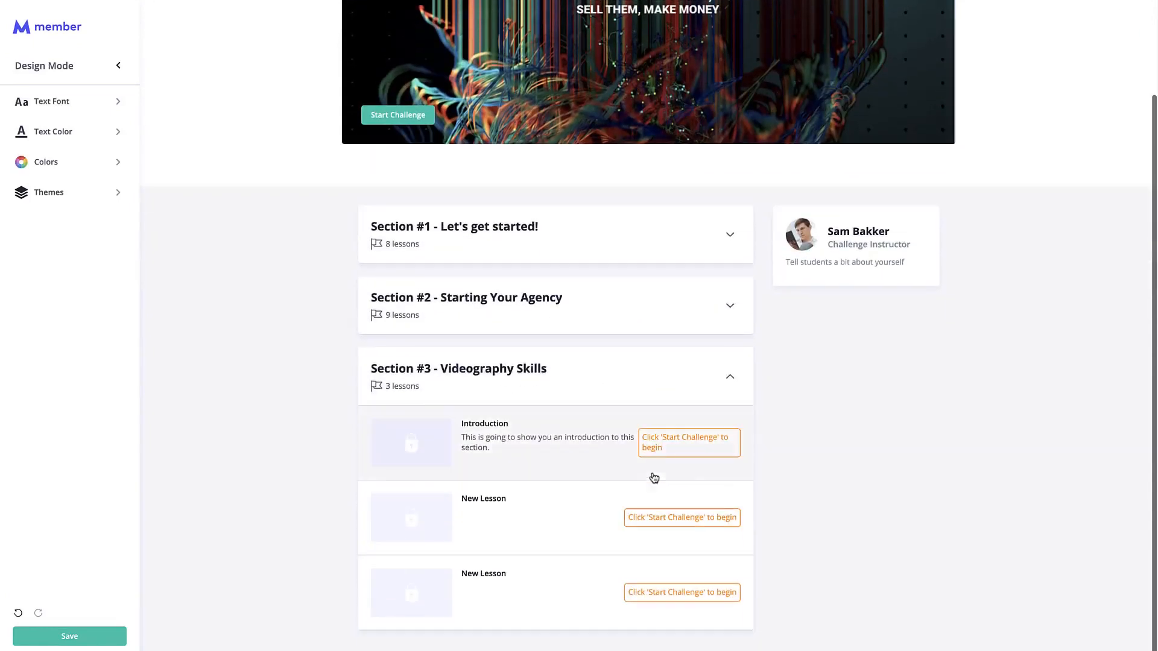
pyautogui.scroll(2, 647, 480)
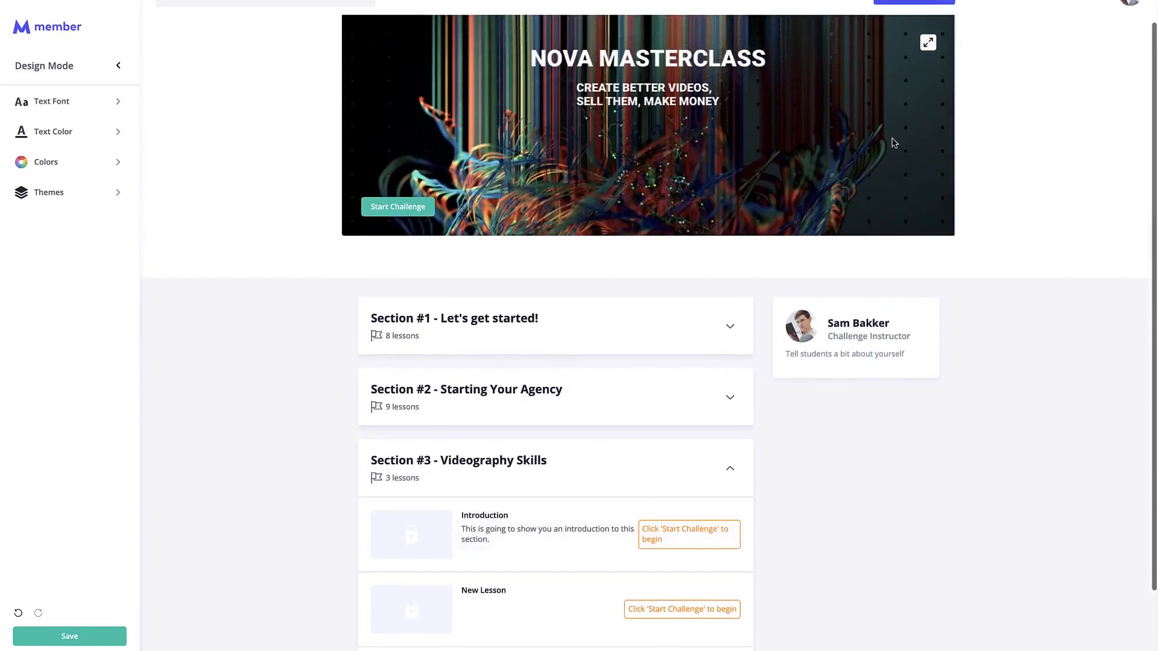
pyautogui.click(949, 3)
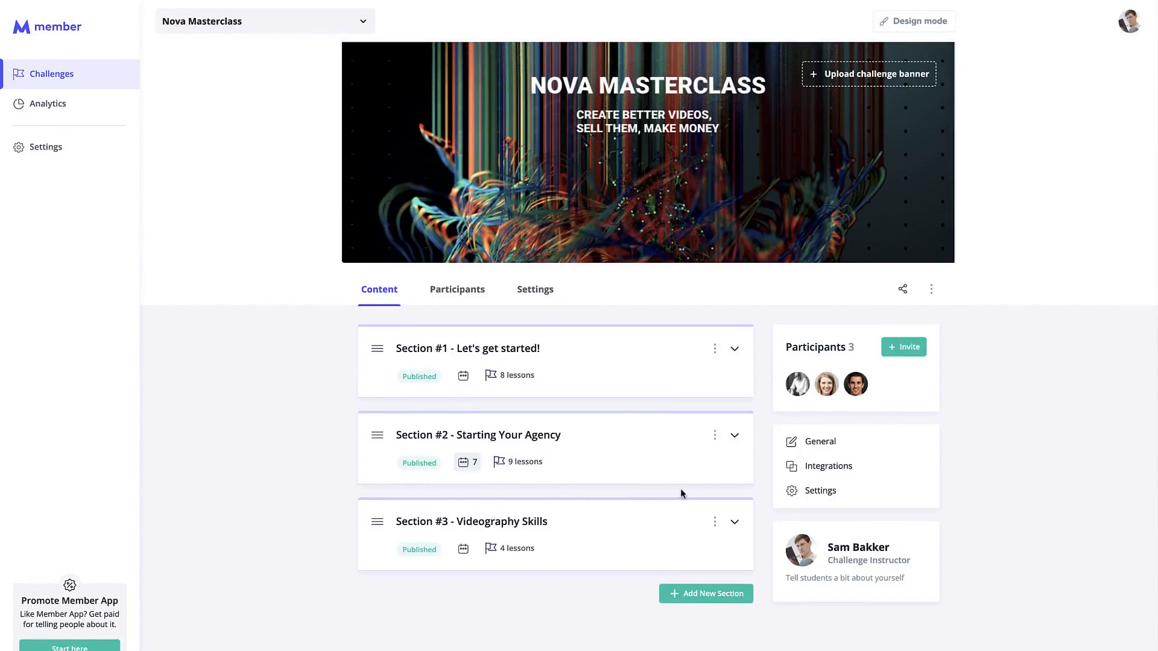
pyautogui.click(734, 520)
pyautogui.scroll(-4, 615, 540)
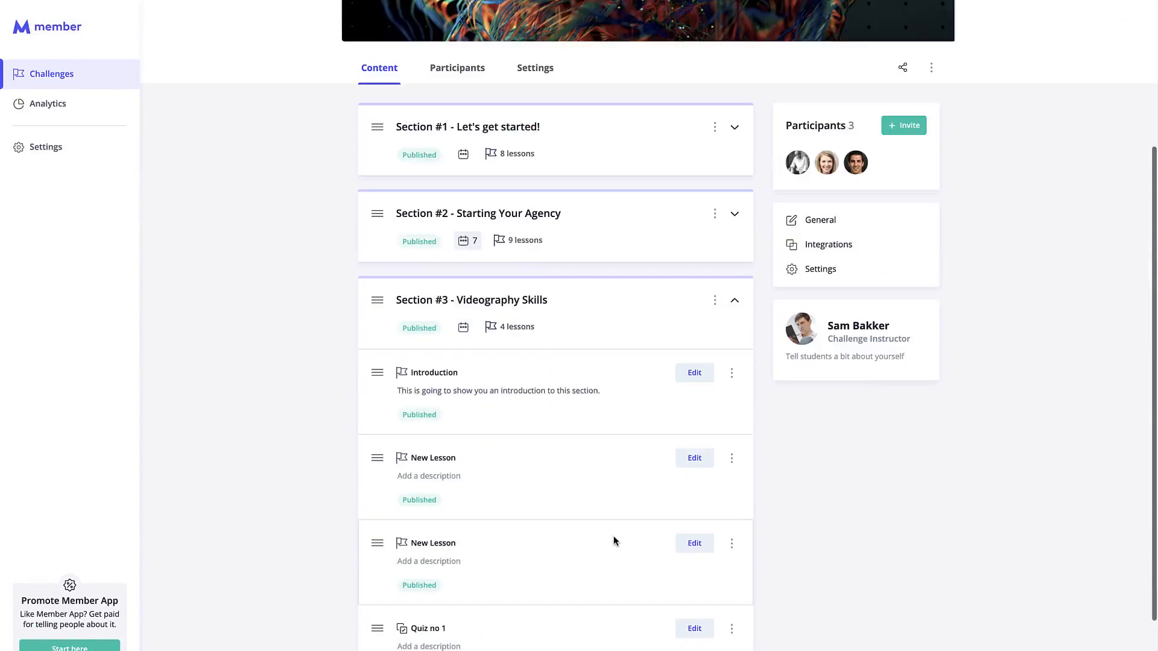
# Edit the Introduction lesson and build its page from the Video template.
pyautogui.click(694, 373)
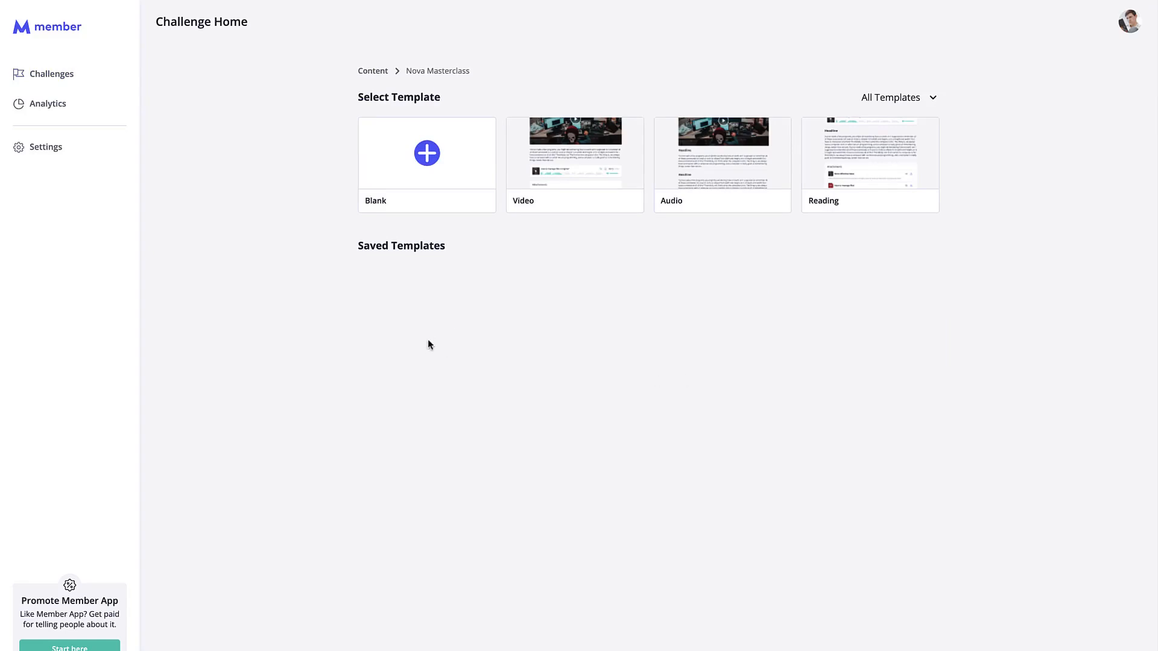
pyautogui.click(603, 148)
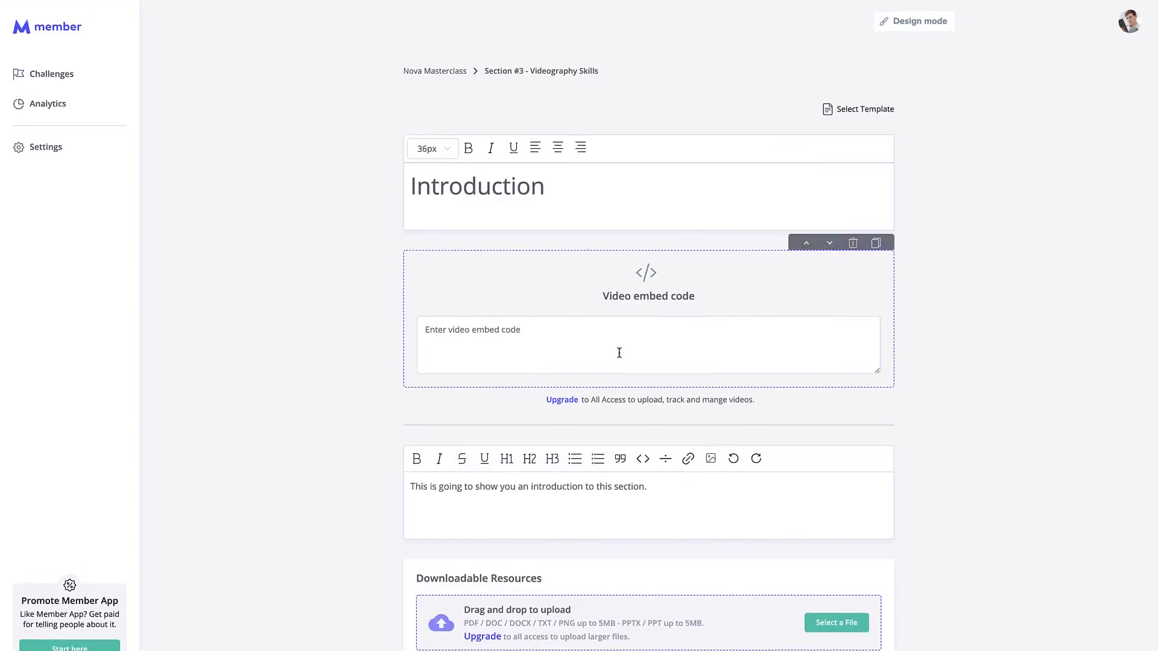
# Add a Homework block to the lesson page, then delete it again.
pyautogui.scroll(-1, 619, 353)
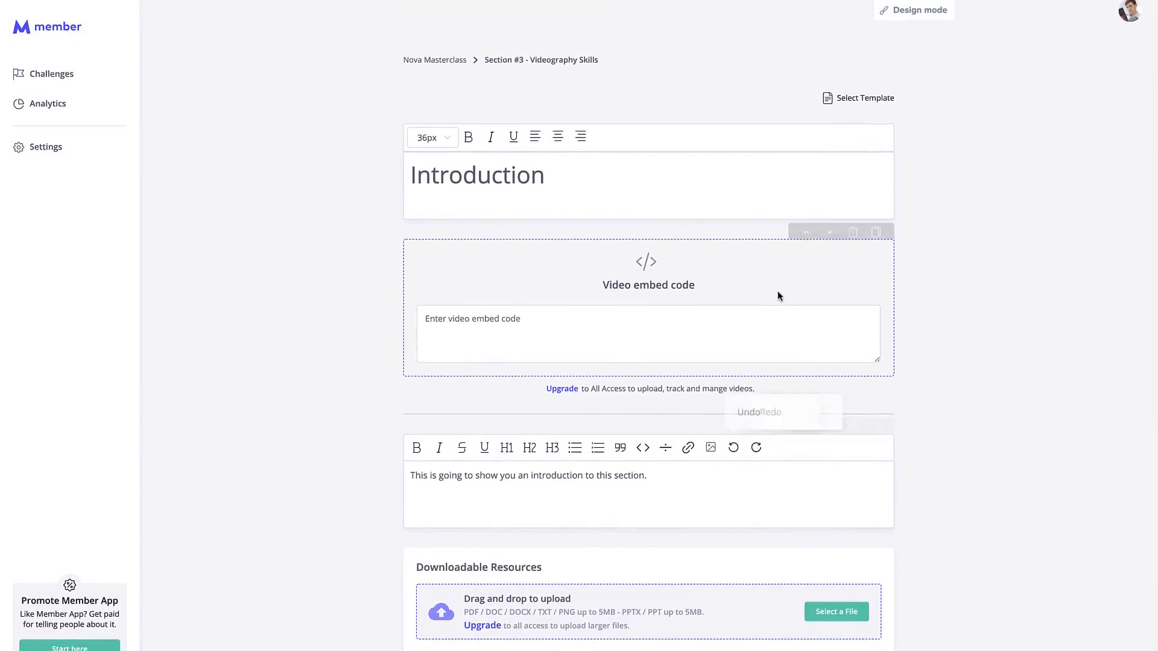
pyautogui.click(624, 177)
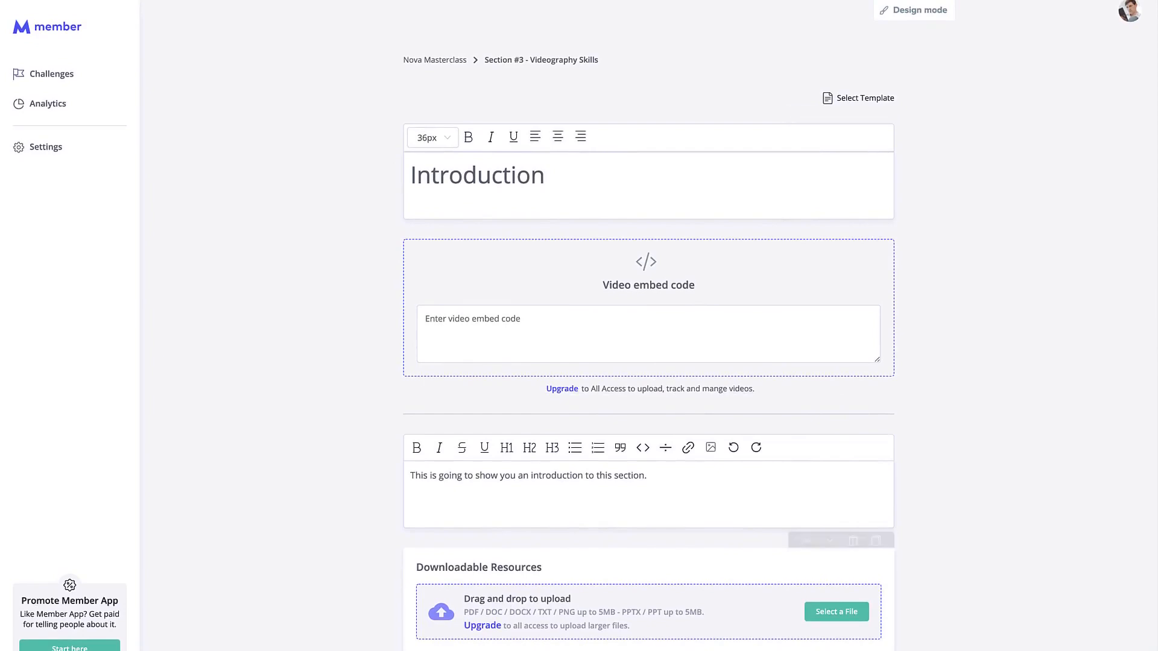
pyautogui.click(648, 648)
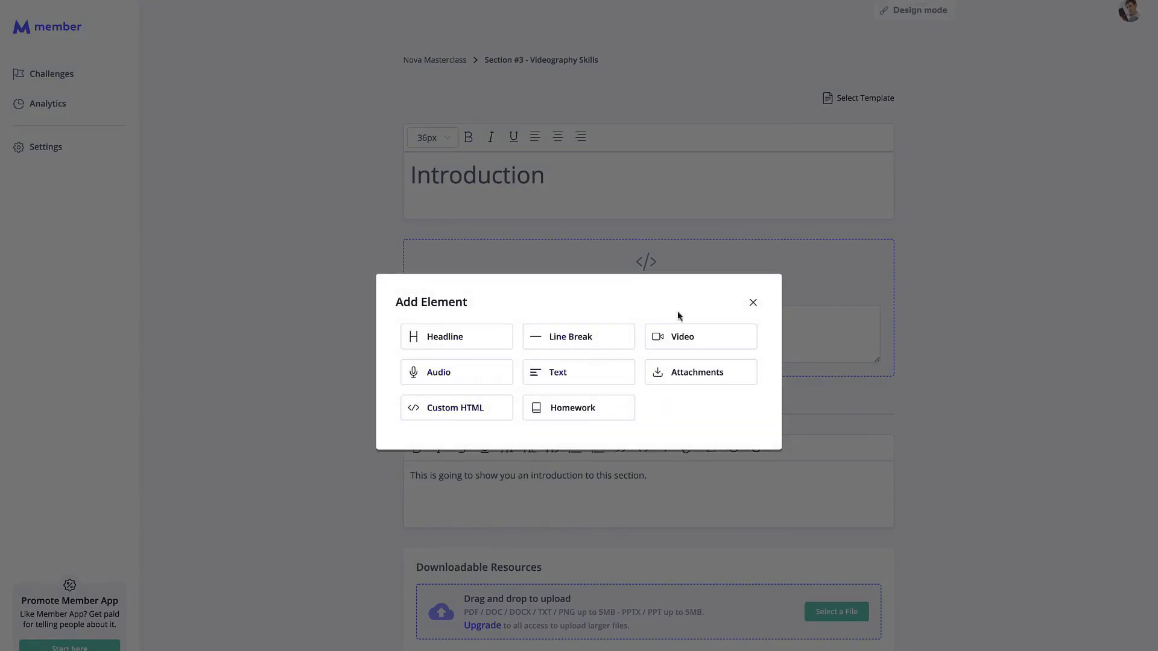
pyautogui.click(619, 407)
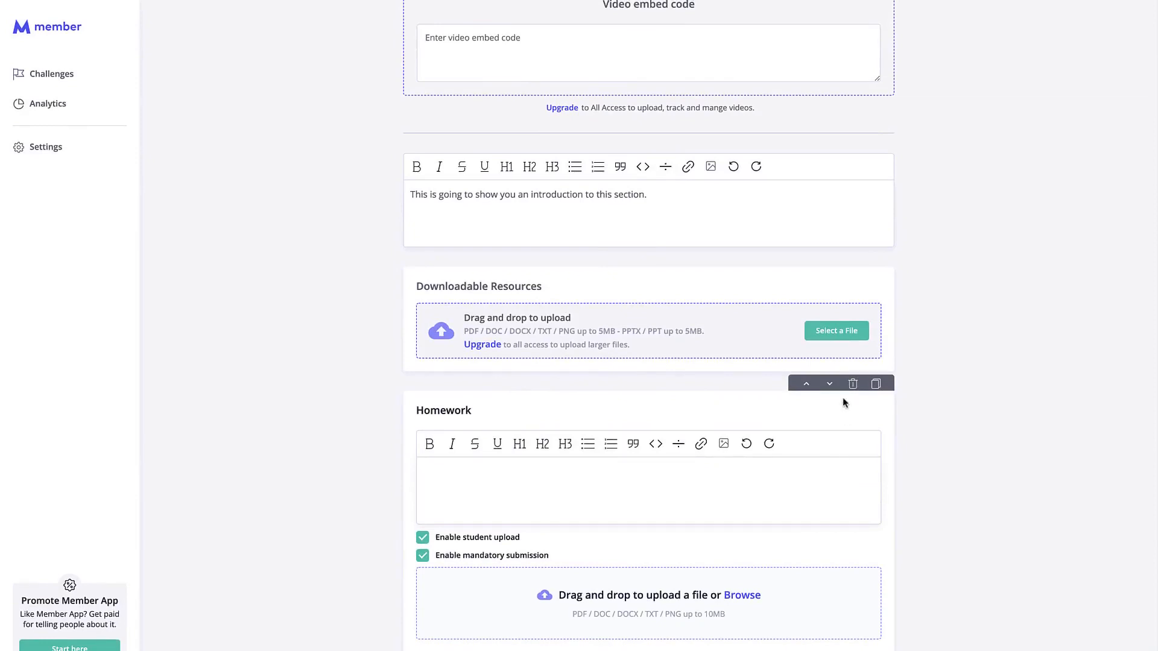
pyautogui.click(852, 384)
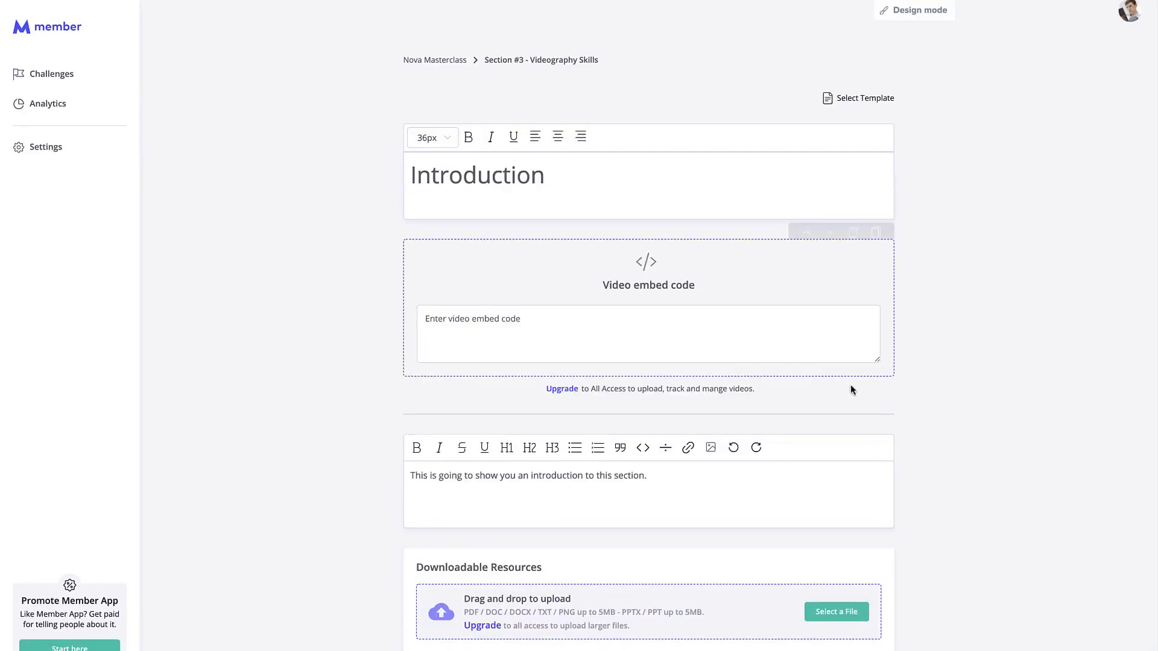
# Paste the Vidello iframe embed code into the video embed code box.
pyautogui.click(669, 336)
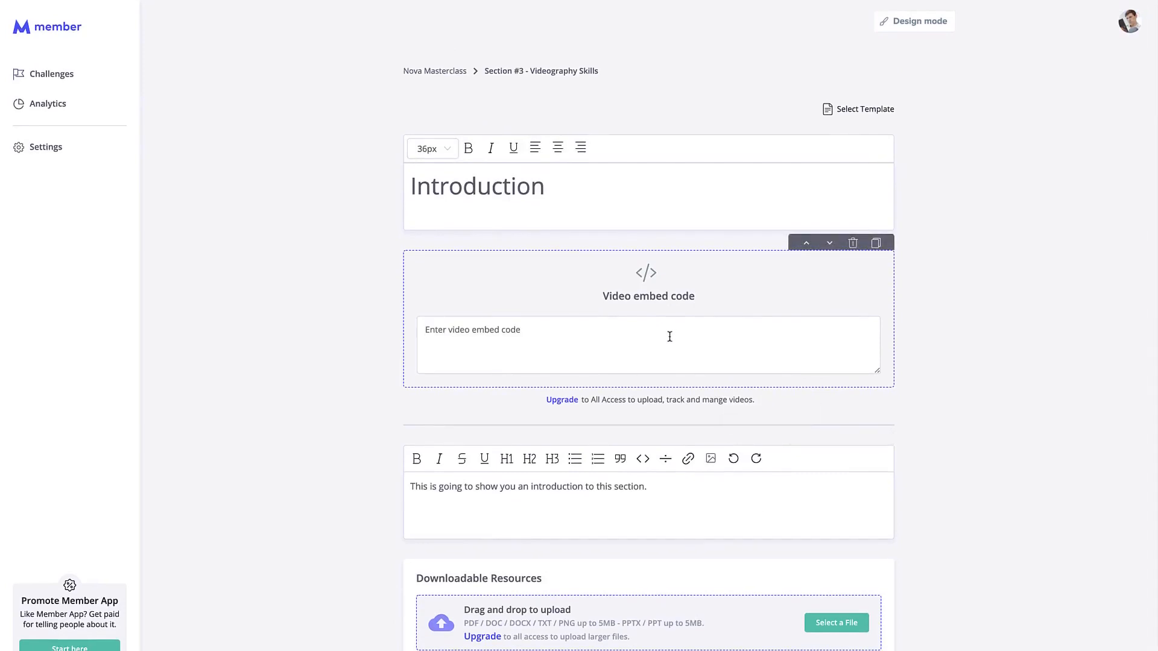
pyautogui.click(579, 184)
pyautogui.press('super+v')
pyautogui.scroll(5, 758, 358)
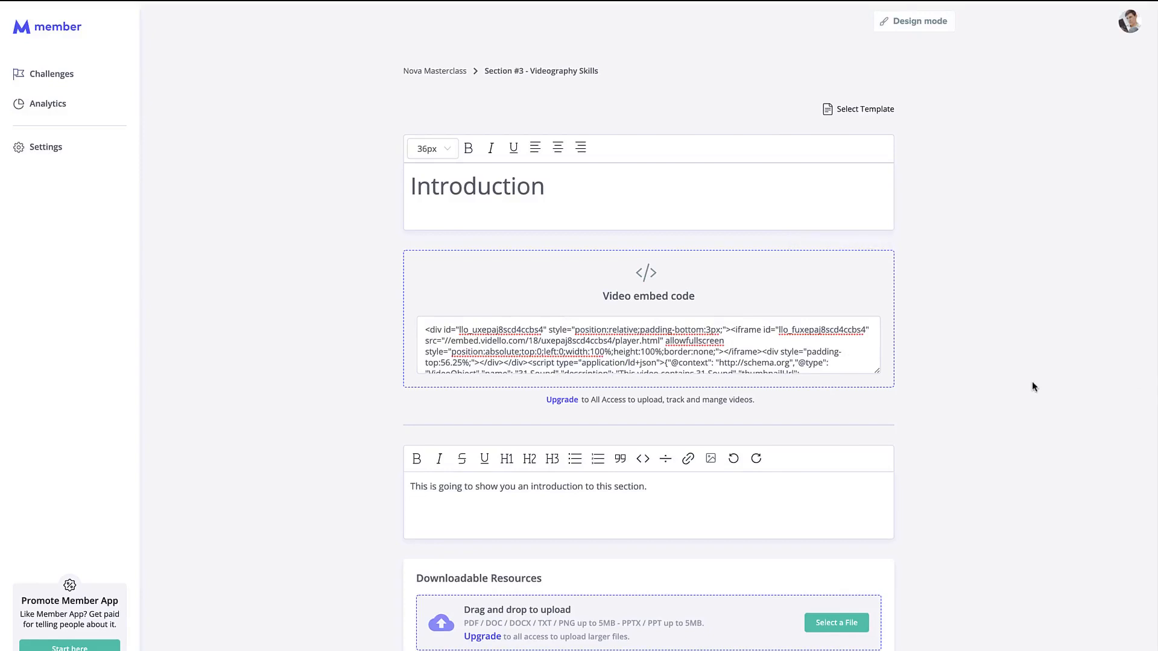
# Preview the Introduction lesson as students see it, then return to the Nova Masterclass content page.
pyautogui.click(917, 24)
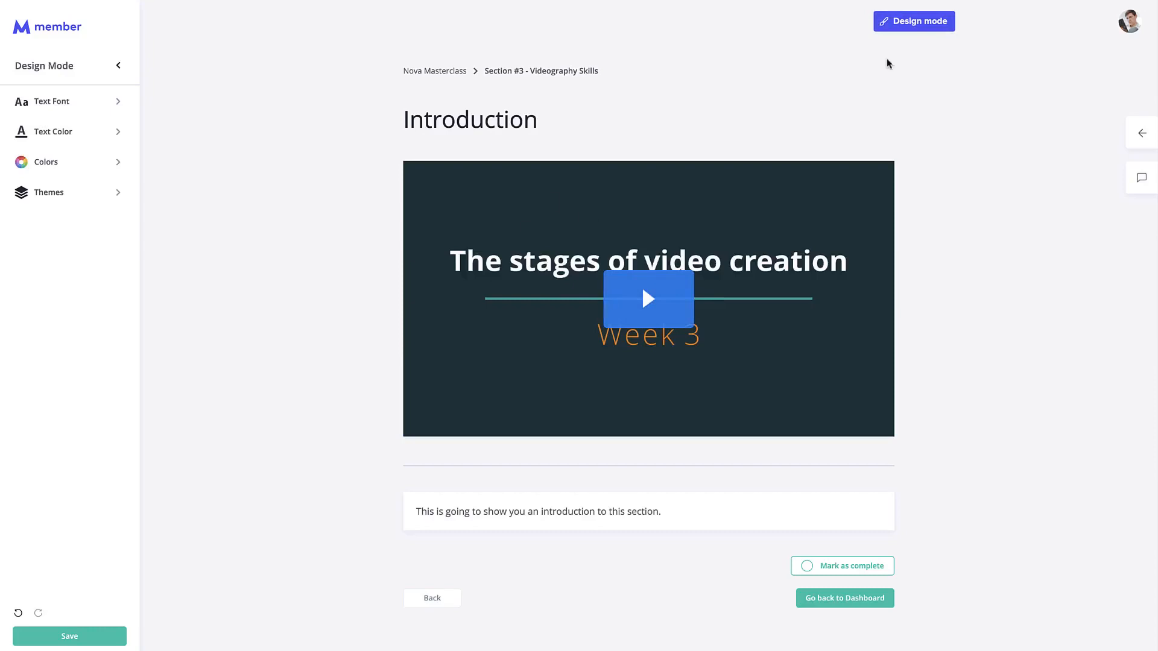
pyautogui.click(918, 30)
pyautogui.click(441, 74)
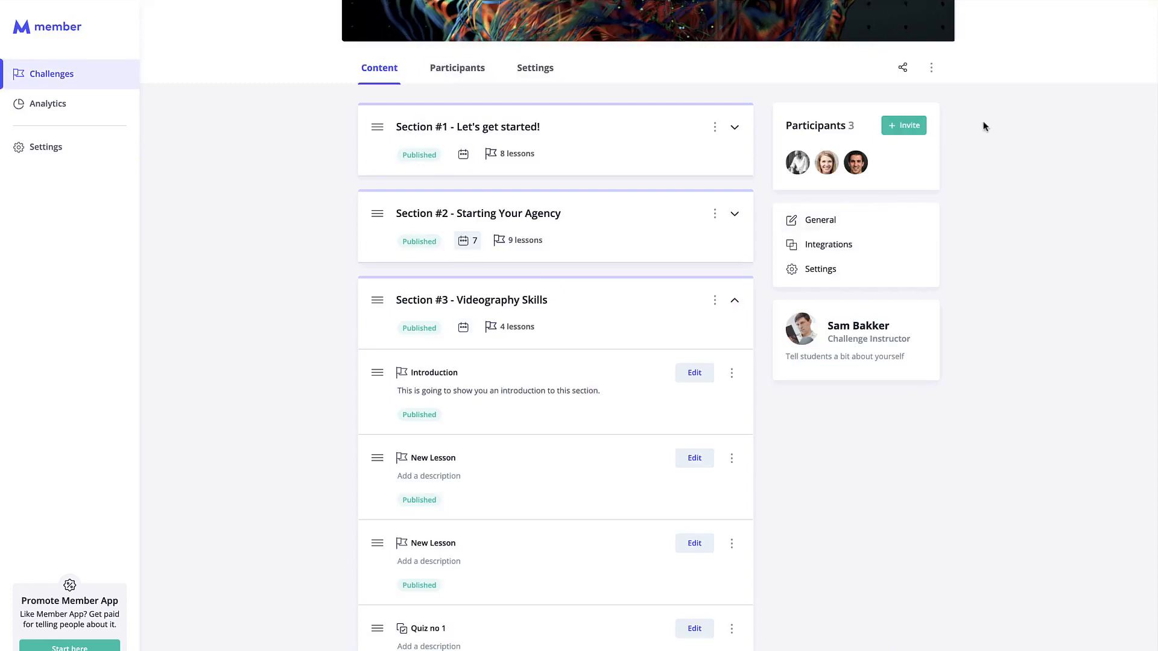
pyautogui.scroll(4, 983, 124)
# Preview the challenge as a student, then open the Introduction lesson's options menu.
pyautogui.click(922, 28)
pyautogui.scroll(-3, 606, 374)
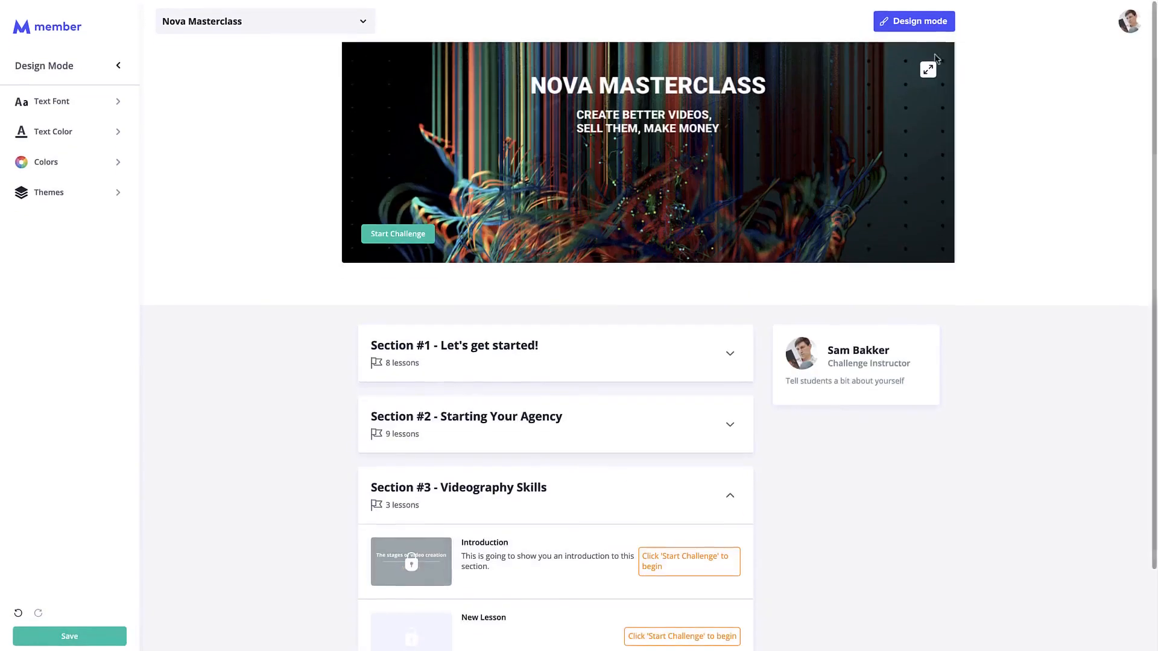
pyautogui.scroll(-3, 676, 302)
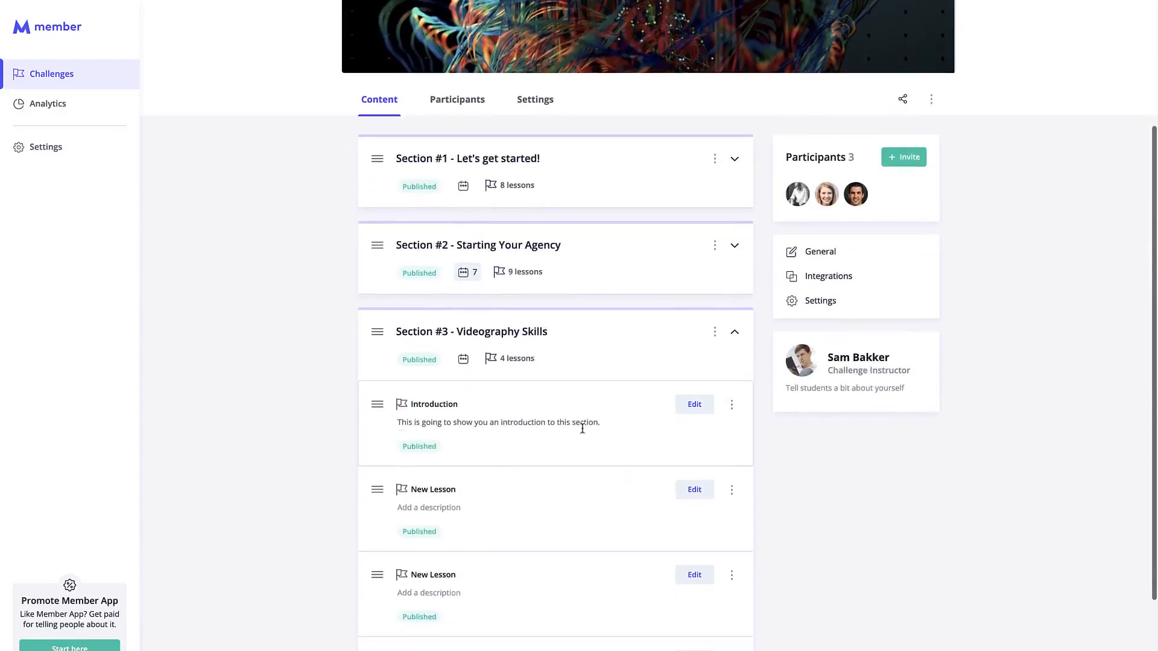
pyautogui.scroll(1, 779, 425)
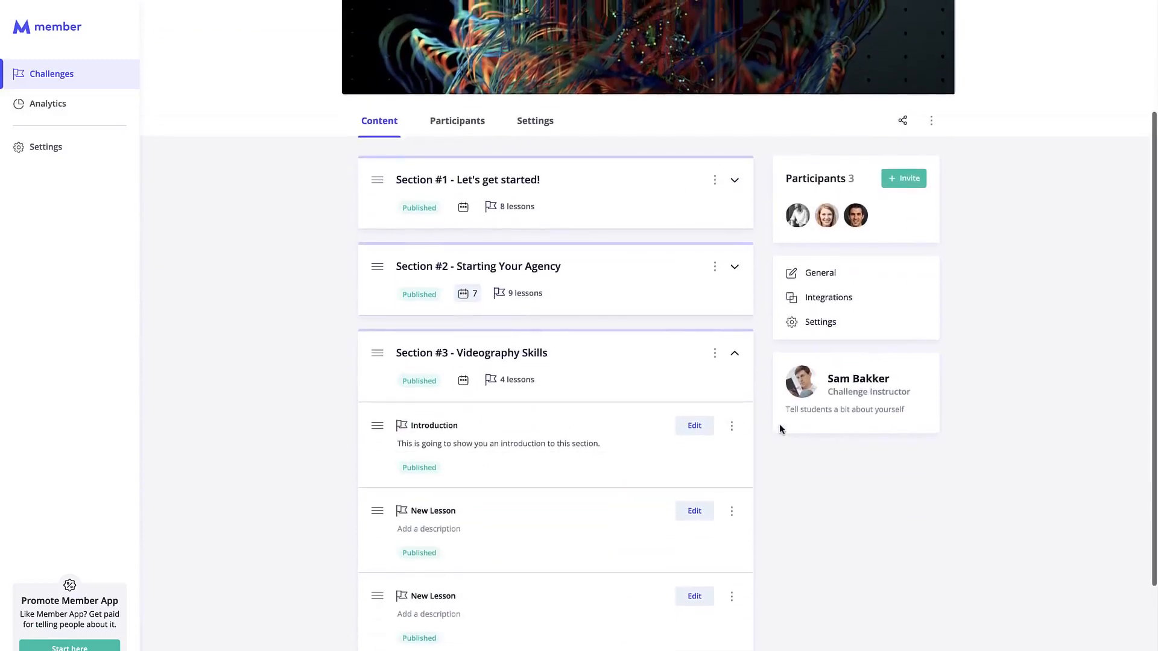
pyautogui.click(733, 426)
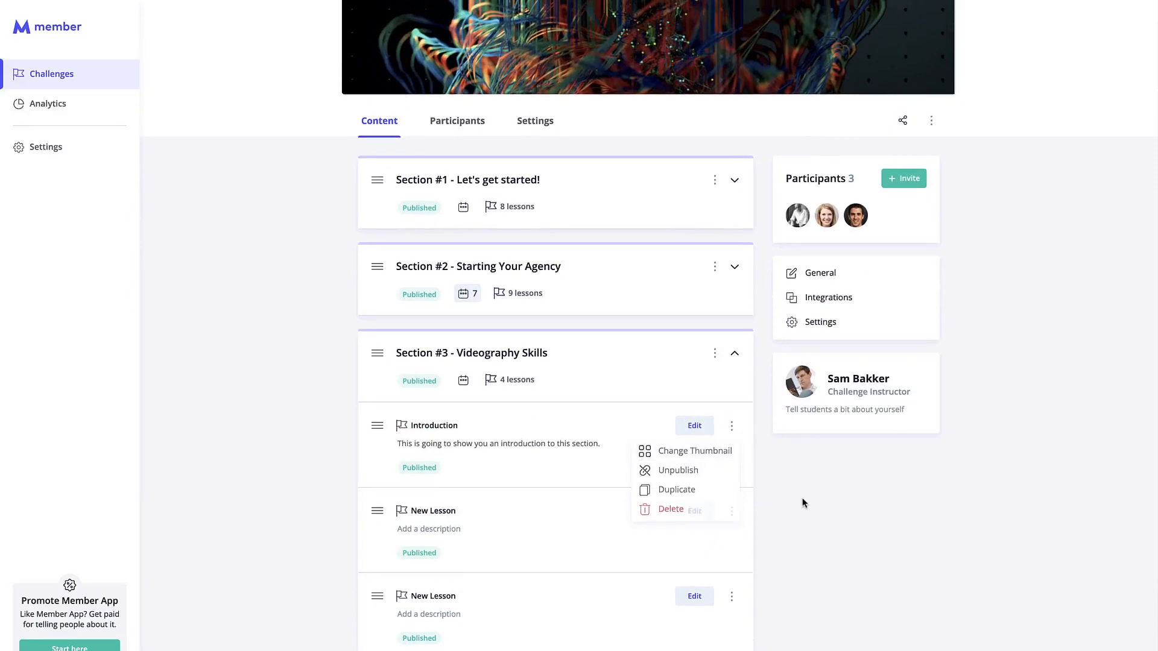
pyautogui.scroll(3, 809, 499)
pyautogui.scroll(-5, 804, 502)
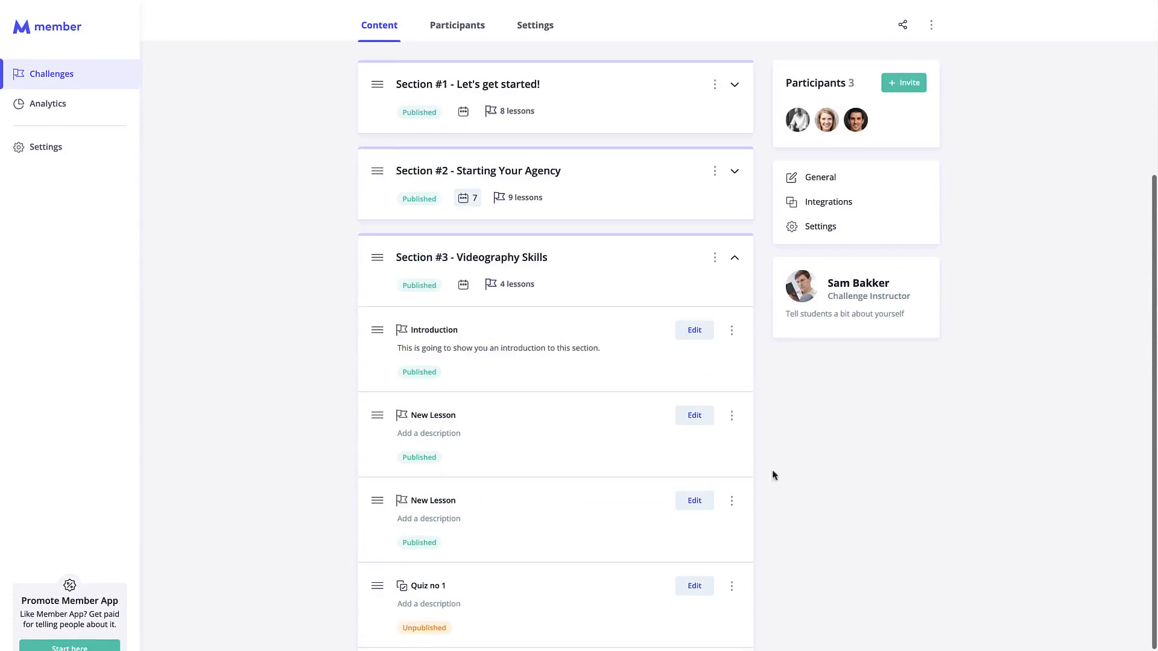
# Edit the Introduction lesson and place the caret in its description text near Downloadable Resources.
pyautogui.click(701, 335)
pyautogui.scroll(-1, 402, 398)
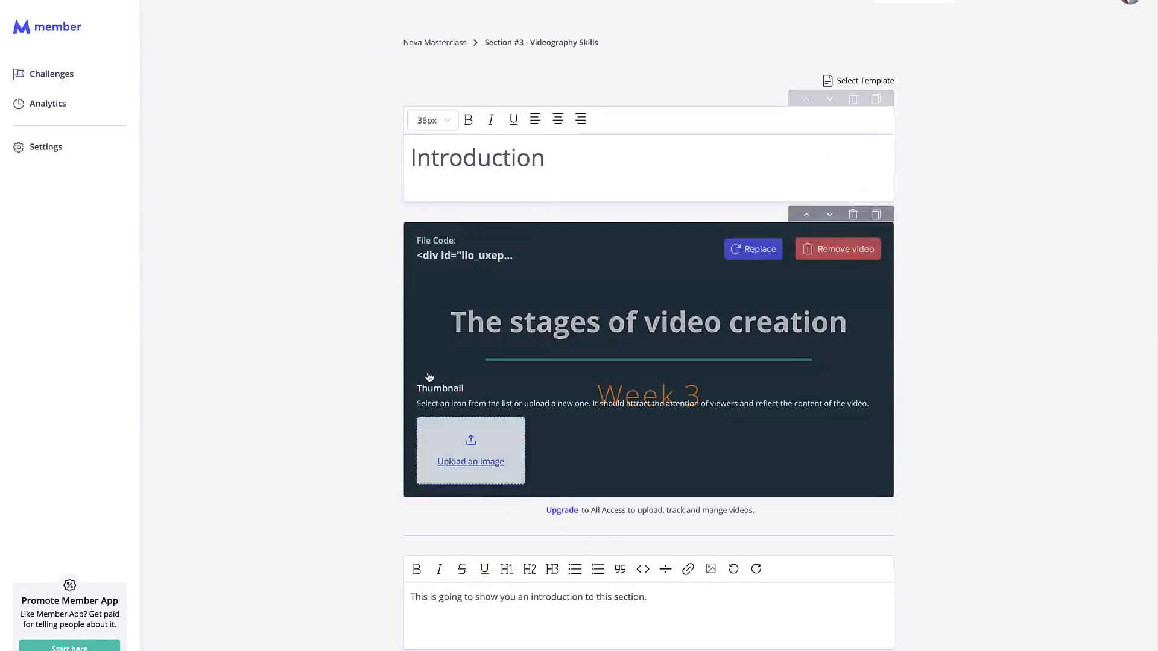
pyautogui.scroll(-2, 348, 383)
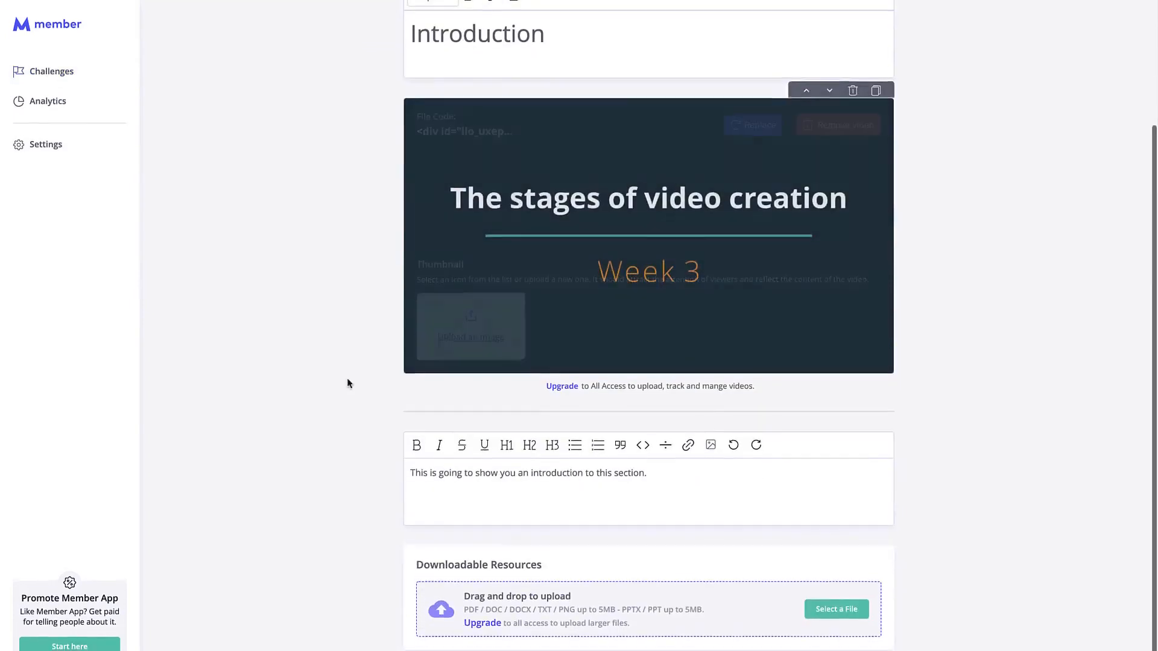
pyautogui.click(696, 474)
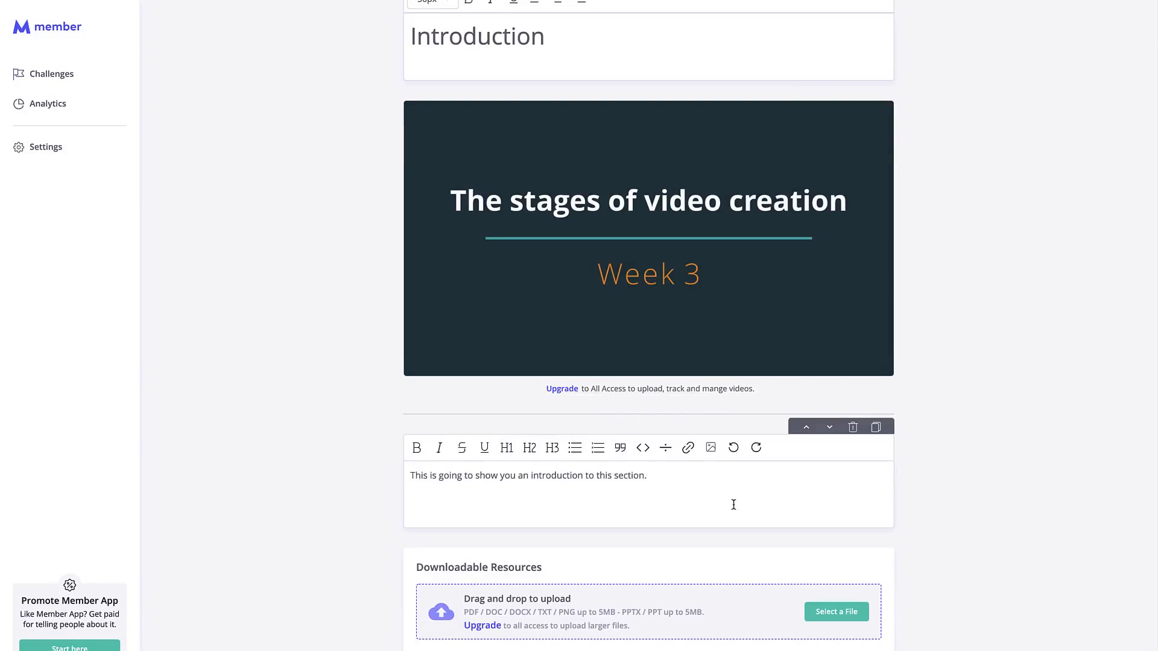
# Upload the Citizenship Process .docx from Downloads as the lesson's downloadable resource.
pyautogui.click(831, 616)
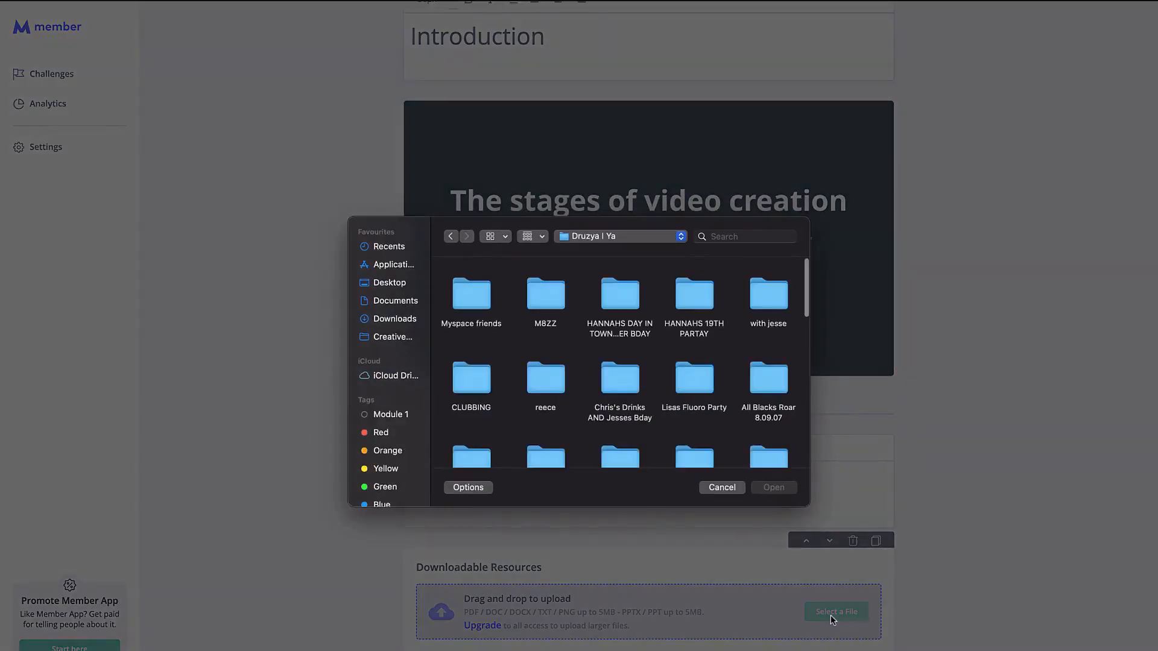
pyautogui.click(404, 326)
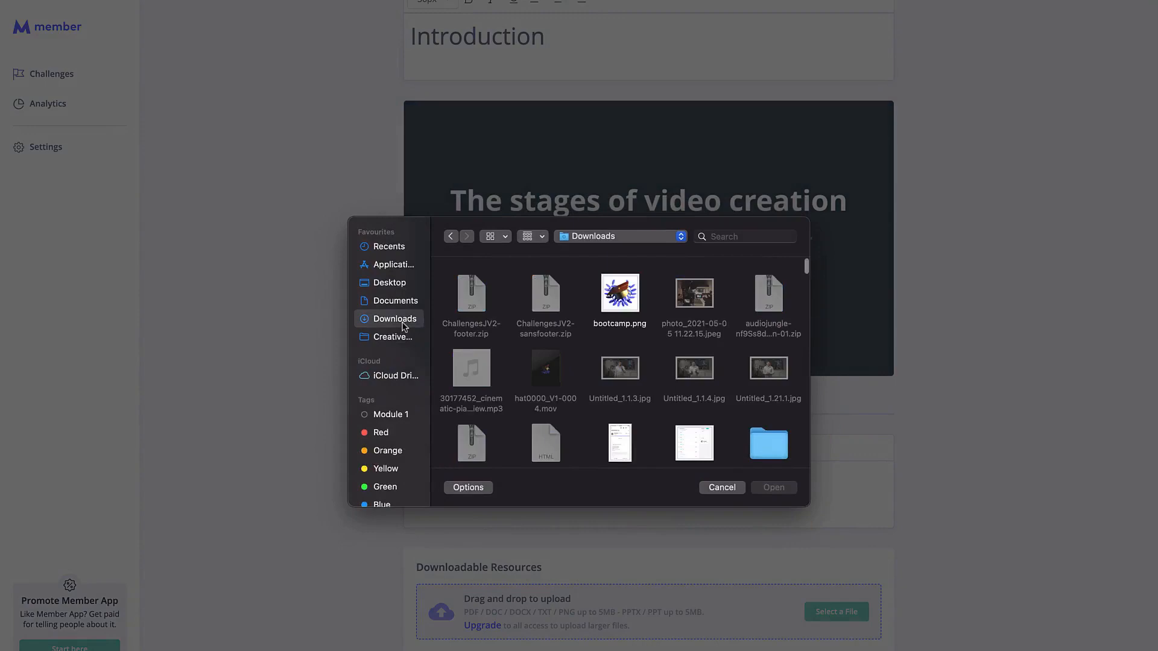
pyautogui.scroll(-3, 588, 389)
pyautogui.scroll(-8, 588, 389)
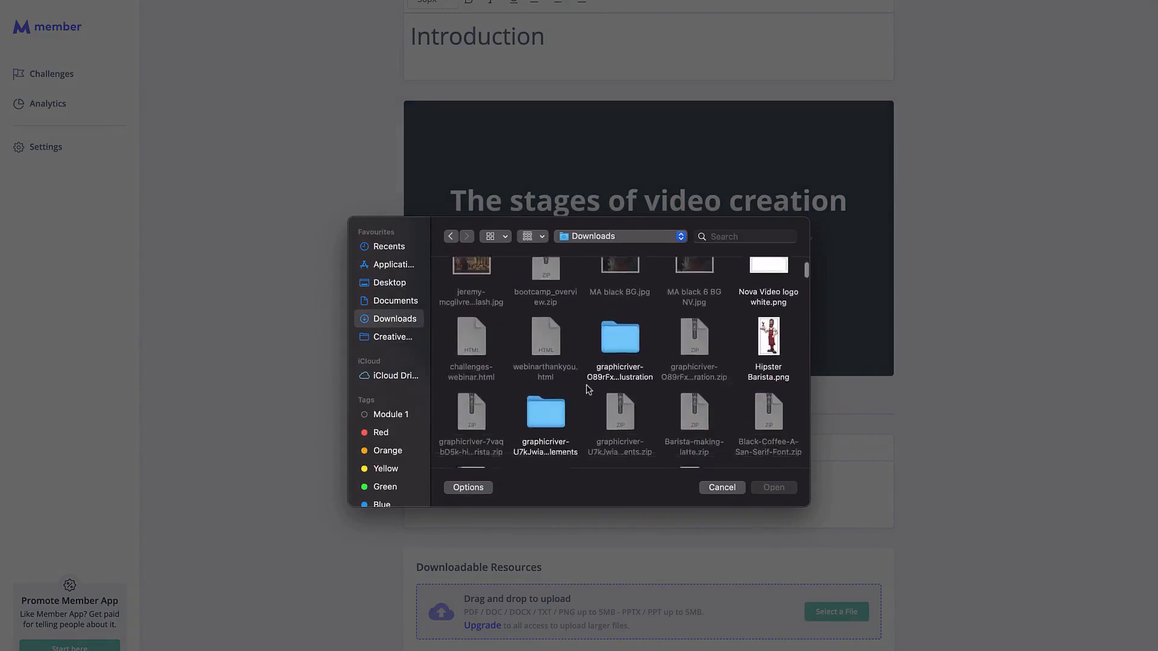
pyautogui.scroll(-4, 603, 383)
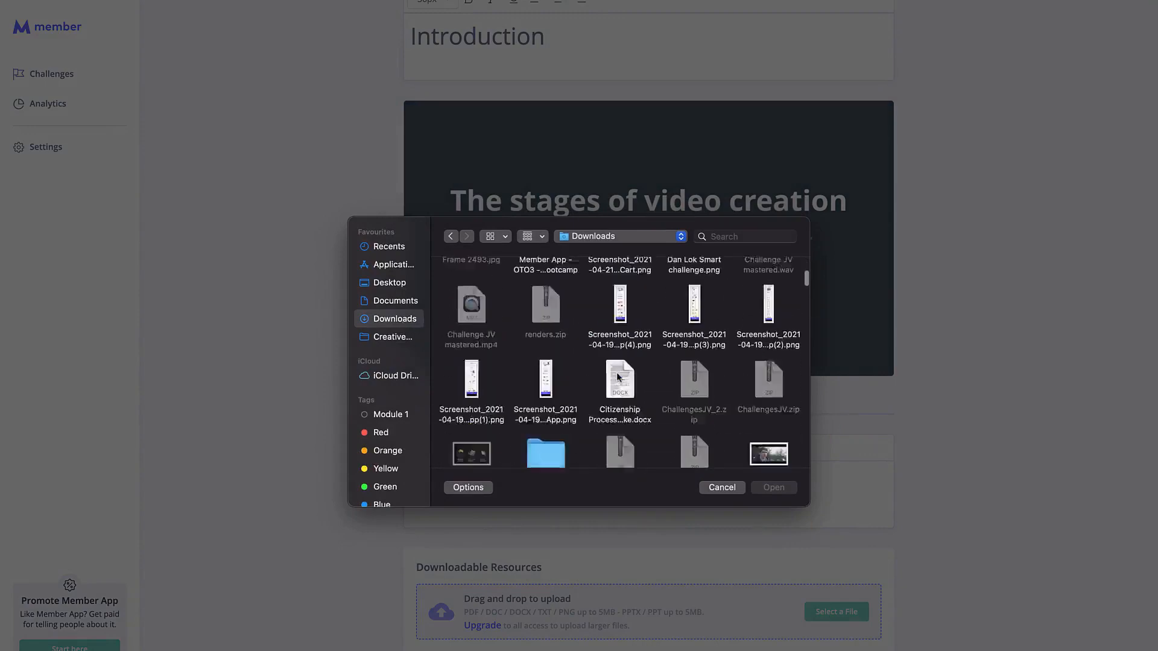
pyautogui.doubleClick(621, 326)
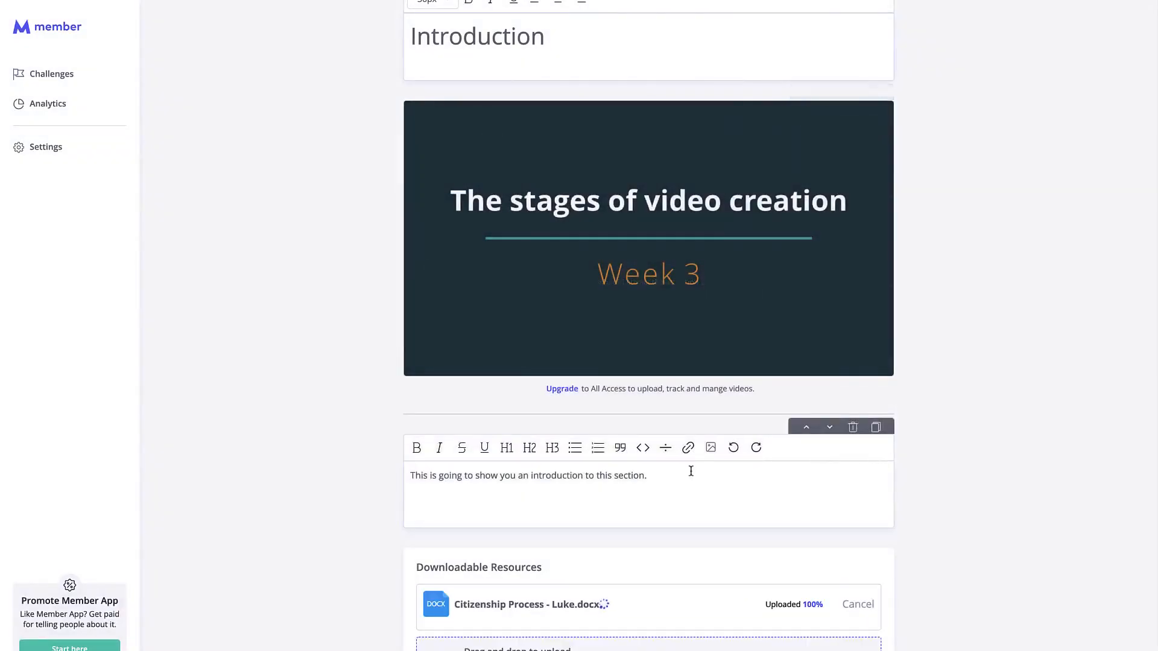
pyautogui.scroll(-1, 679, 552)
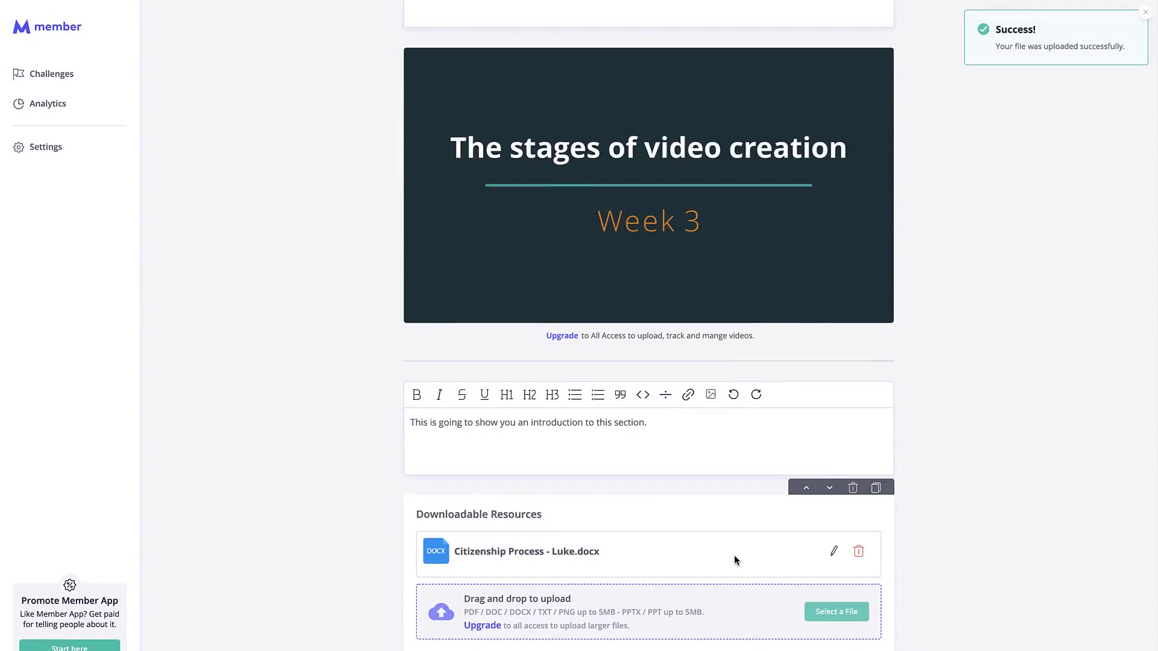
pyautogui.moveTo(575, 552); pyautogui.dragTo(456, 555)
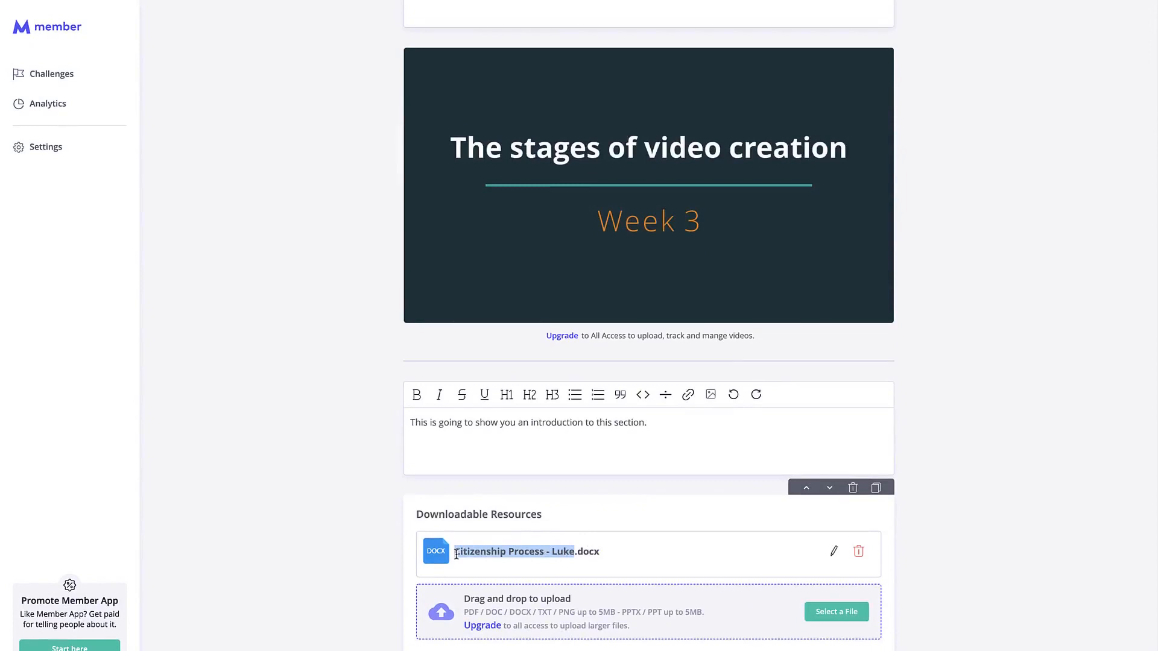
# Rename the downloadable resource to 'videographer resourses'.
pyautogui.click(833, 550)
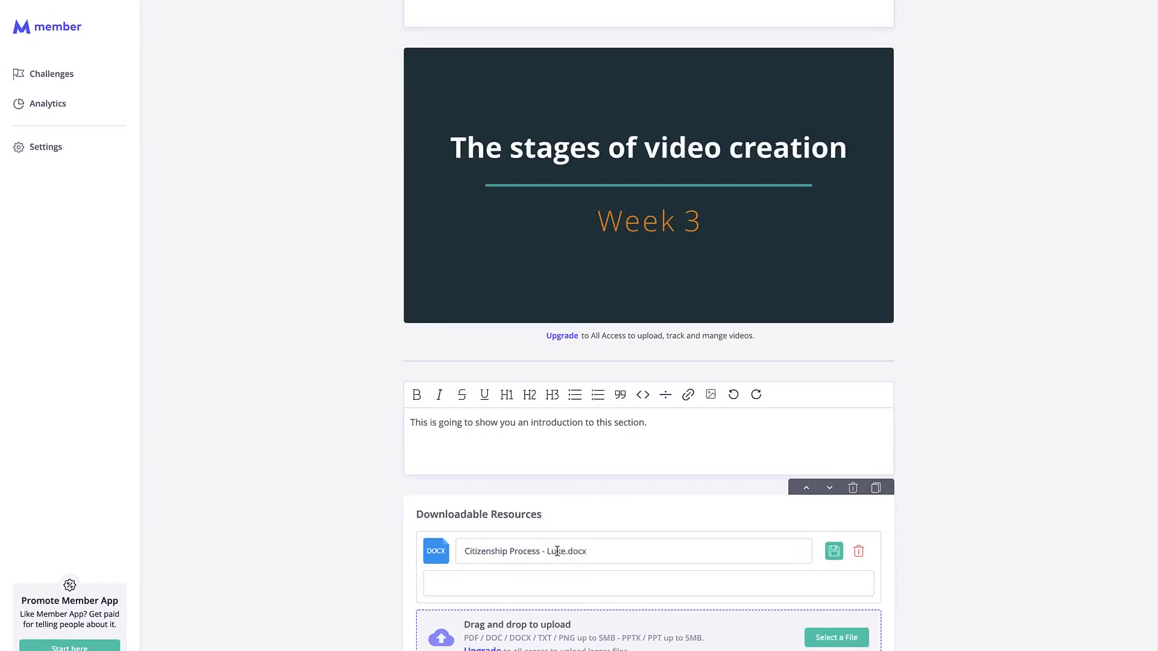
pyautogui.moveTo(564, 551); pyautogui.dragTo(464, 551)
pyautogui.moveTo(613, 550); pyautogui.dragTo(456, 560)
pyautogui.write('videographyer')
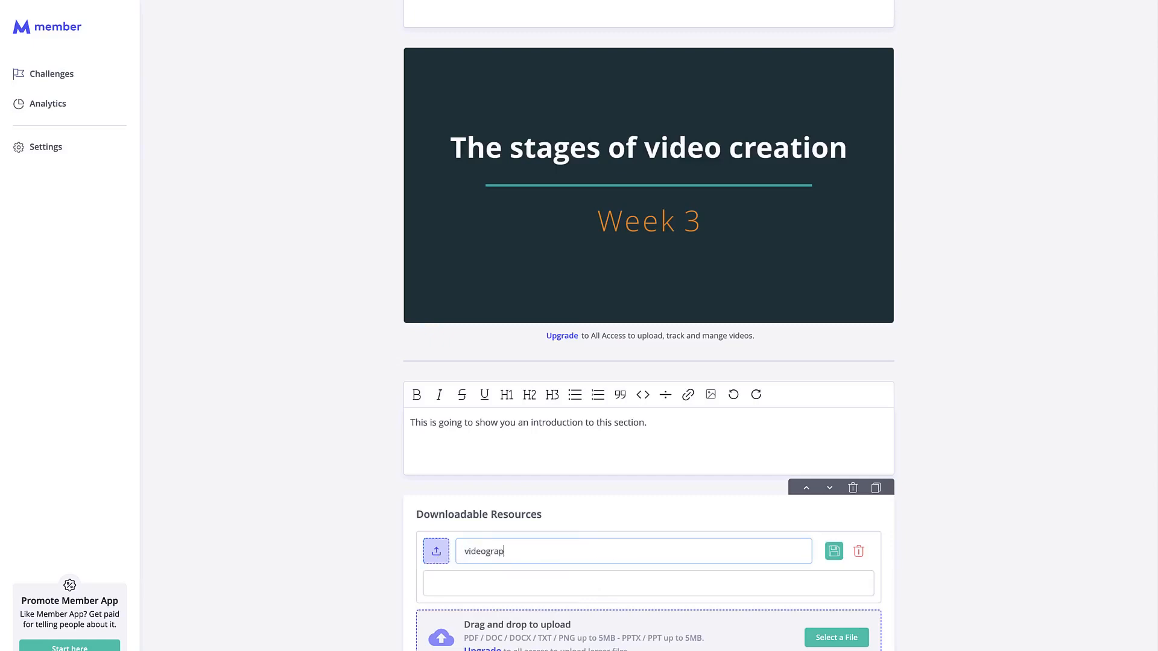
pyautogui.press('BackSpace')
pyautogui.press('BackSpace')
pyautogui.press('BackSpace')
pyautogui.write('er resourses')
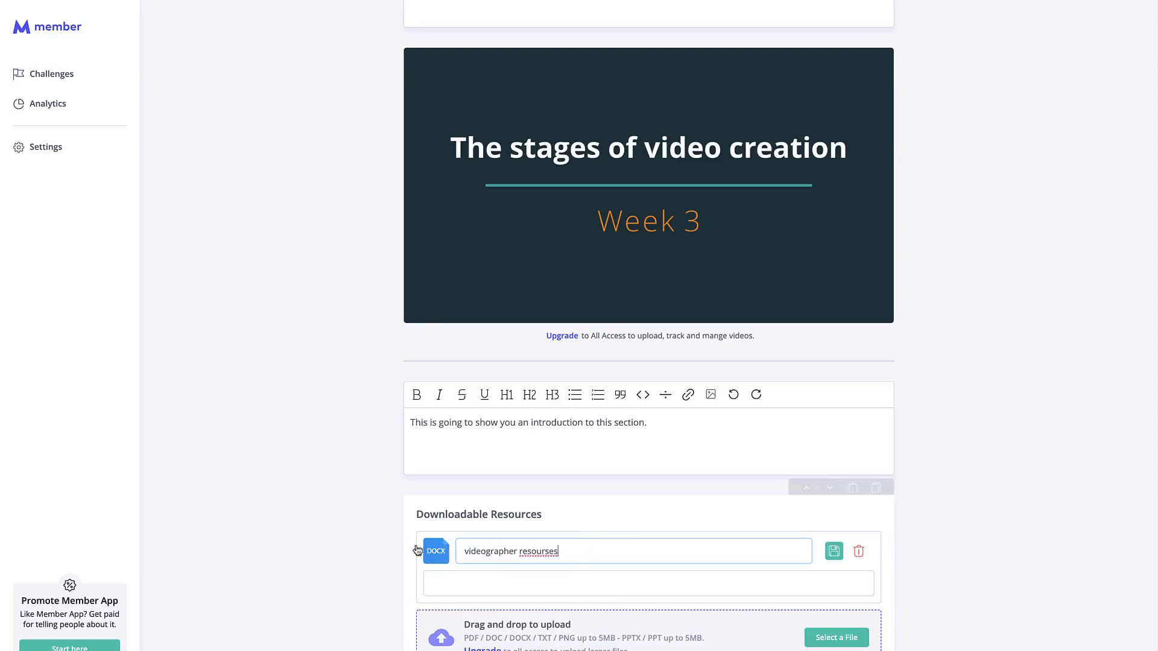
# Give the resource a cropped bootcamp.png icon and save it.
pyautogui.click(438, 554)
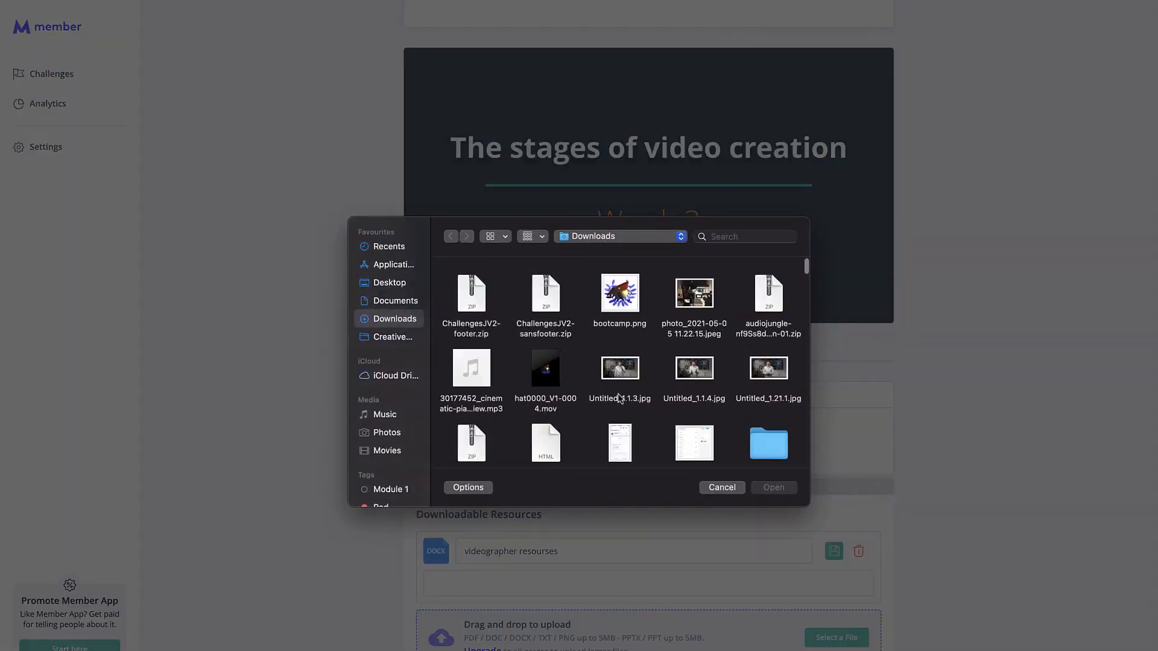
pyautogui.doubleClick(621, 295)
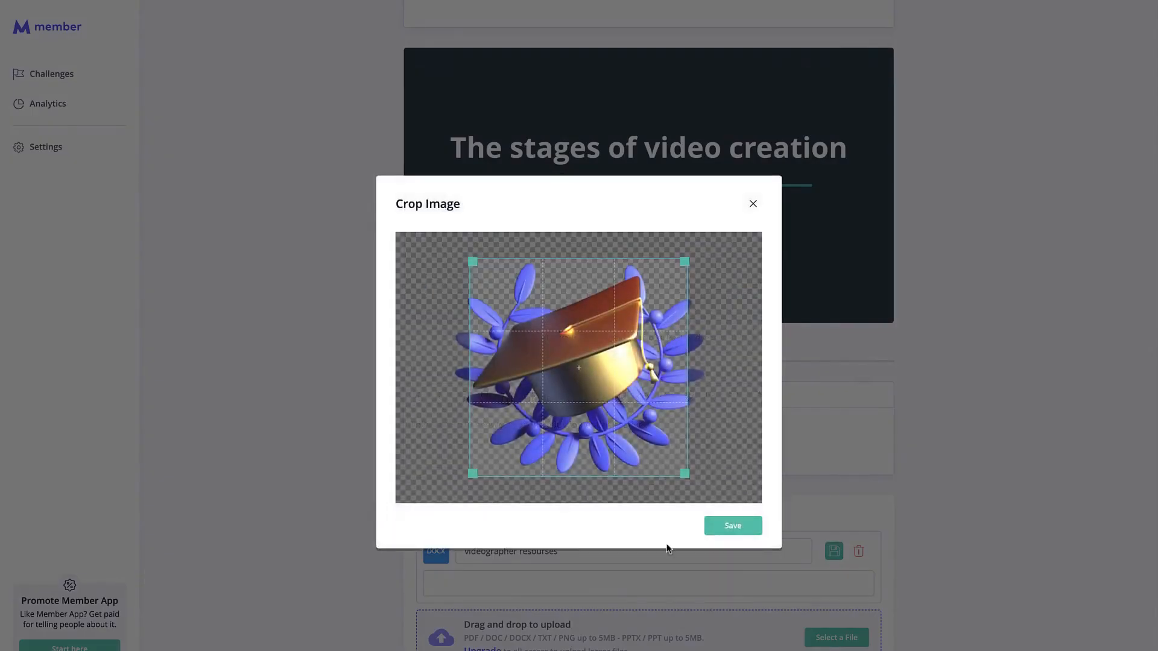
pyautogui.click(734, 527)
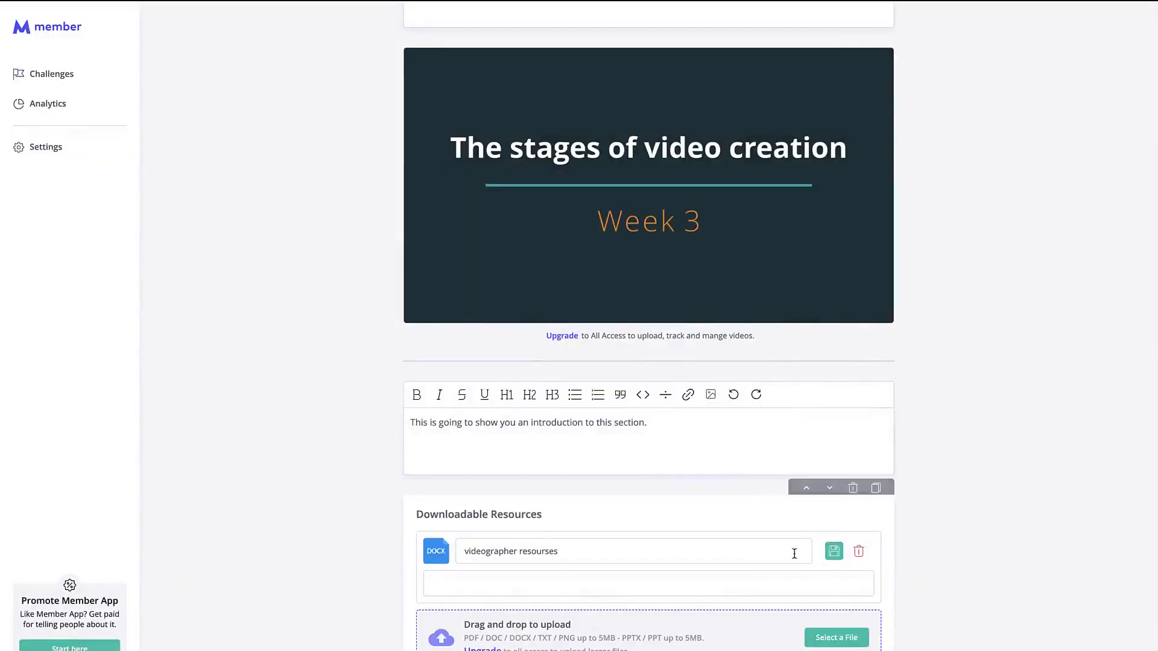
pyautogui.click(834, 551)
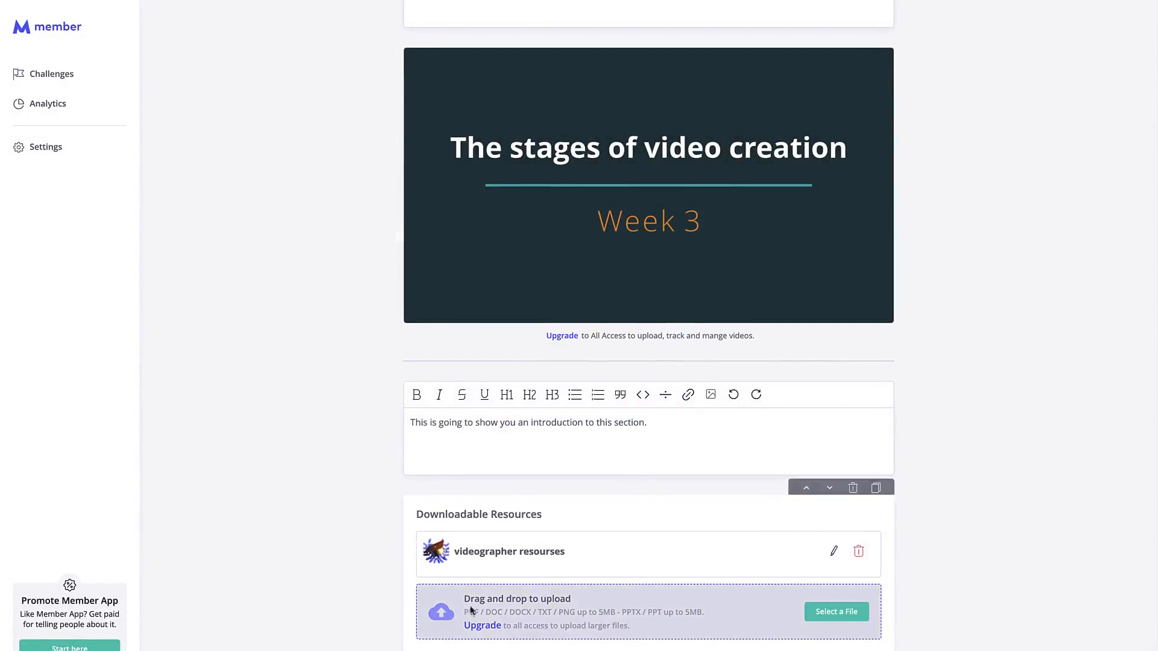
# Delete the 'videographer resourses' resource from the lesson.
pyautogui.click(858, 551)
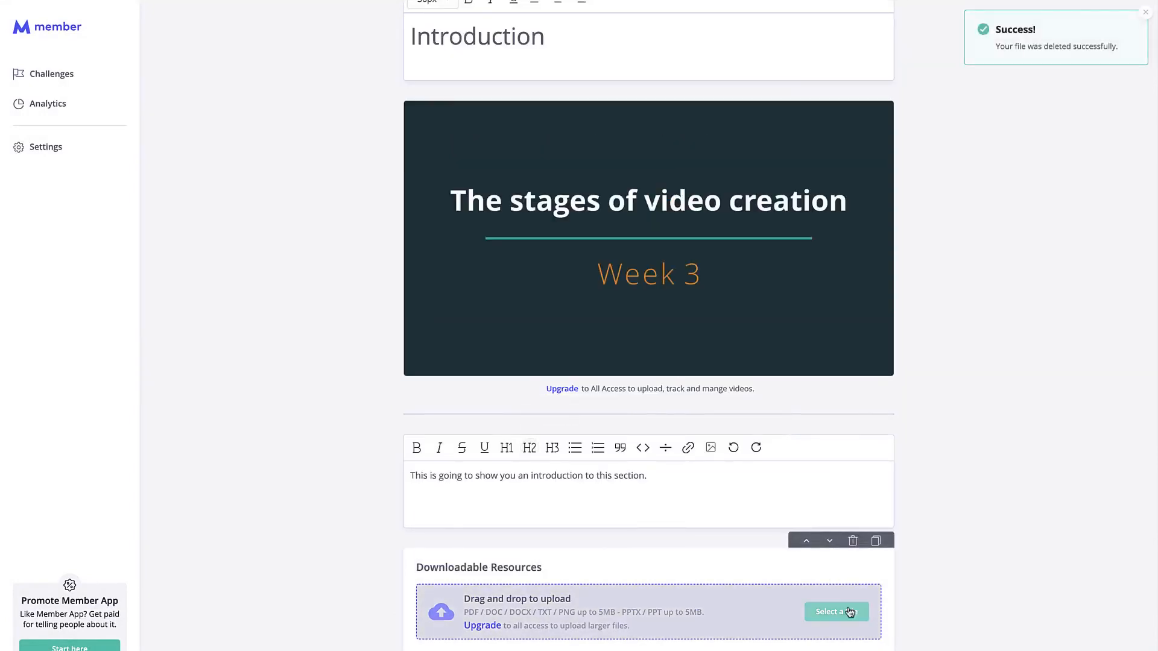
pyautogui.scroll(3, 649, 512)
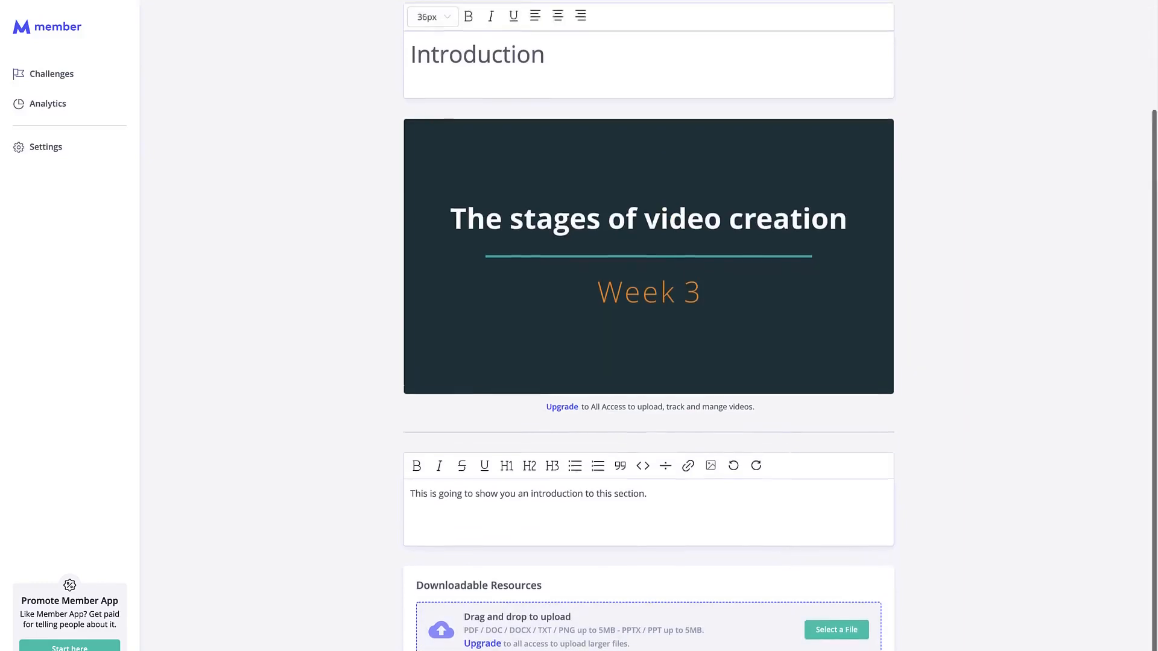
pyautogui.scroll(-2, 649, 513)
pyautogui.scroll(-1, 648, 512)
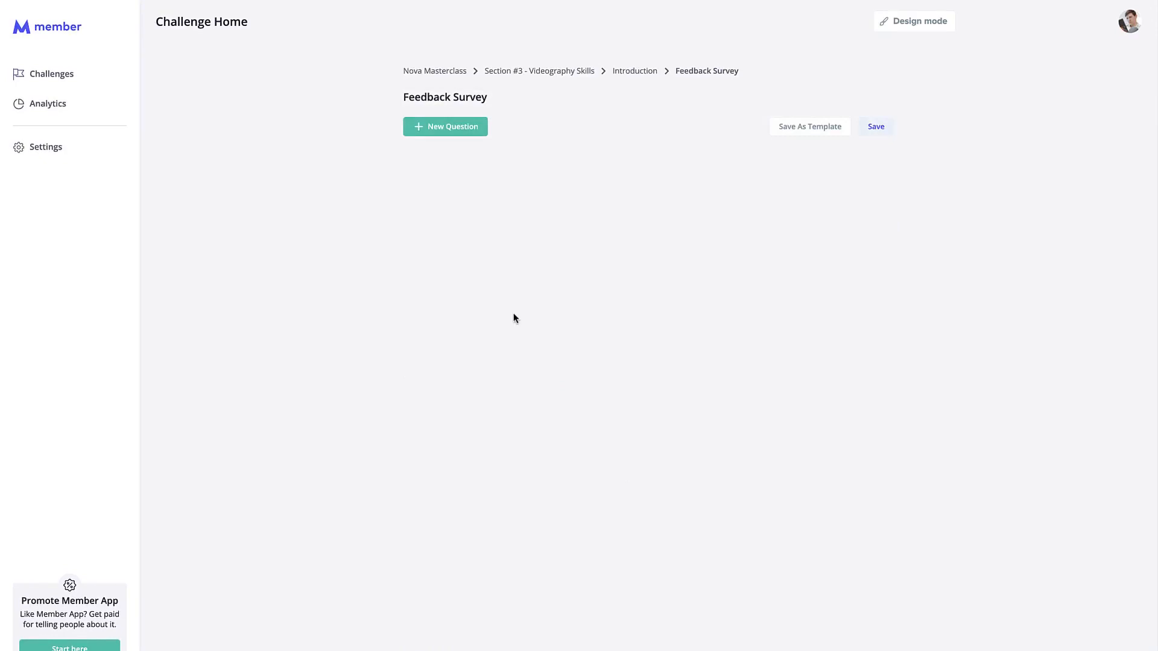
# Select and then deselect the Feedback Survey title text.
pyautogui.moveTo(404, 102); pyautogui.dragTo(357, 94)
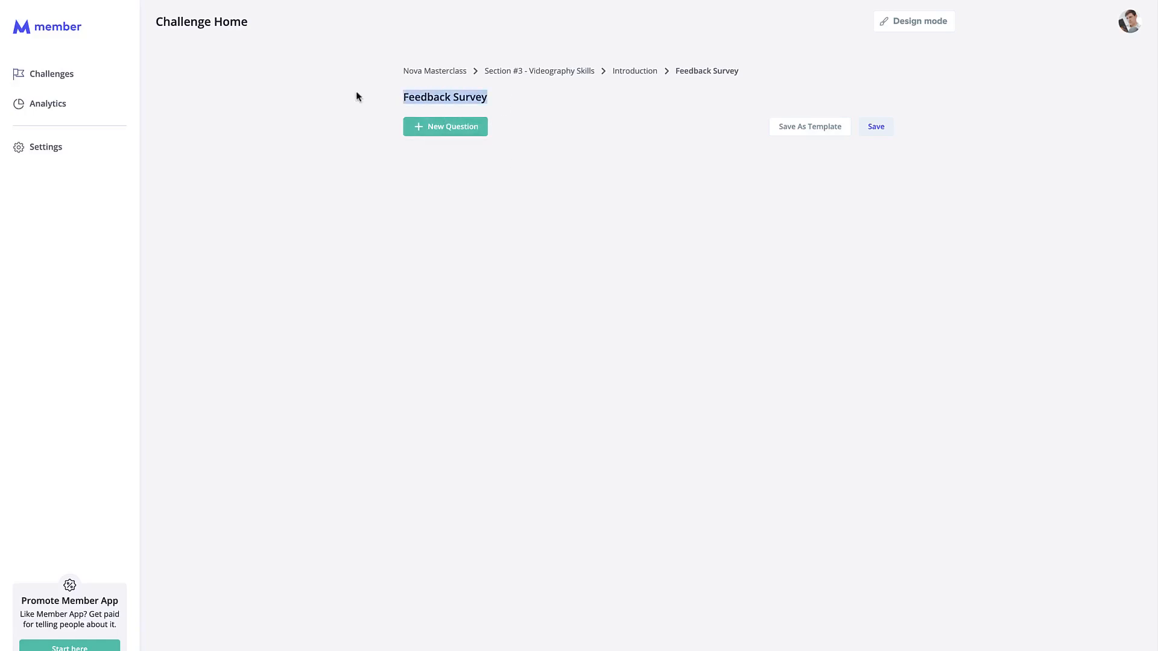
pyautogui.click(357, 92)
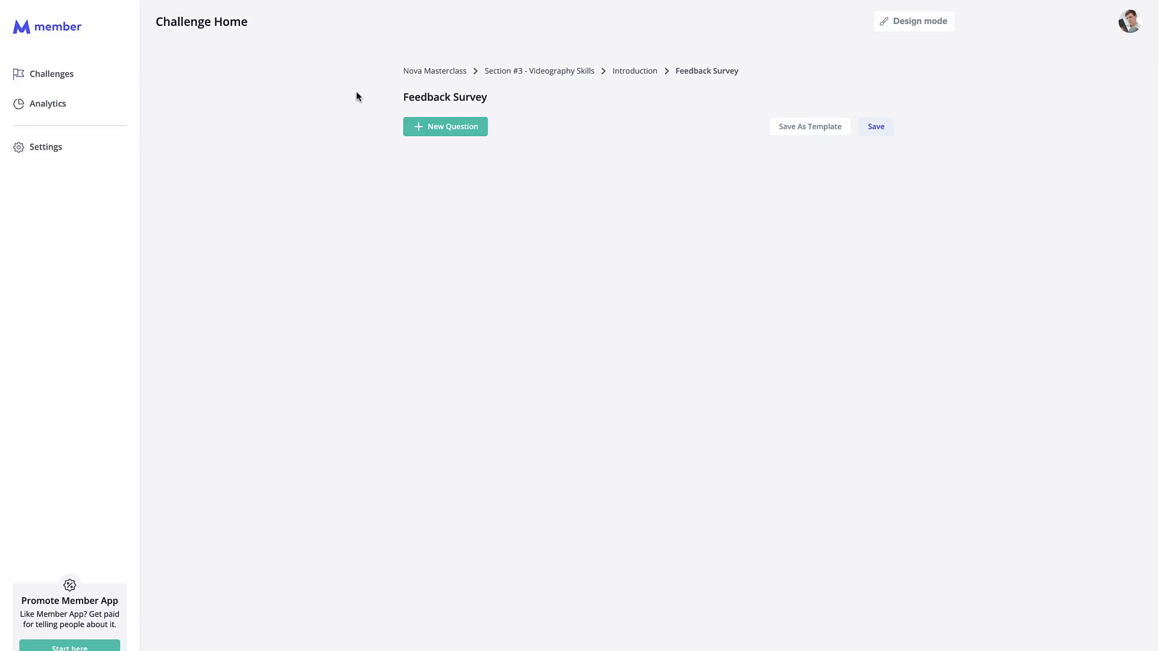
# Add a Single Choice question titled 'How do you like this section?'.
pyautogui.click(438, 125)
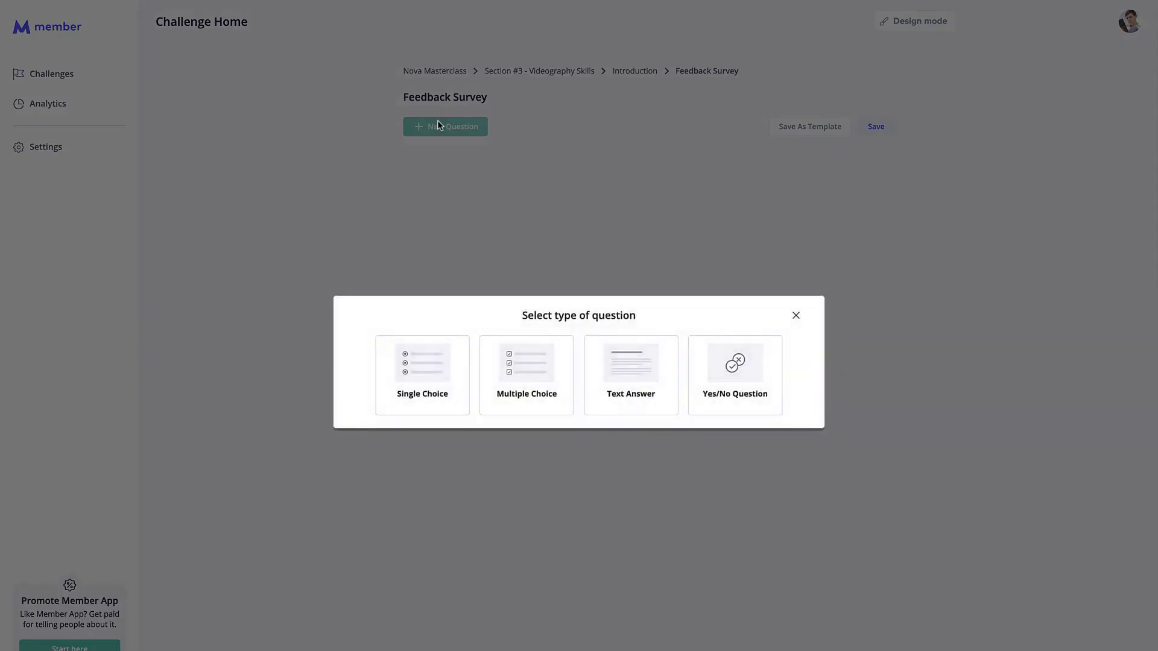
pyautogui.click(437, 365)
pyautogui.write('How do you like this section?')
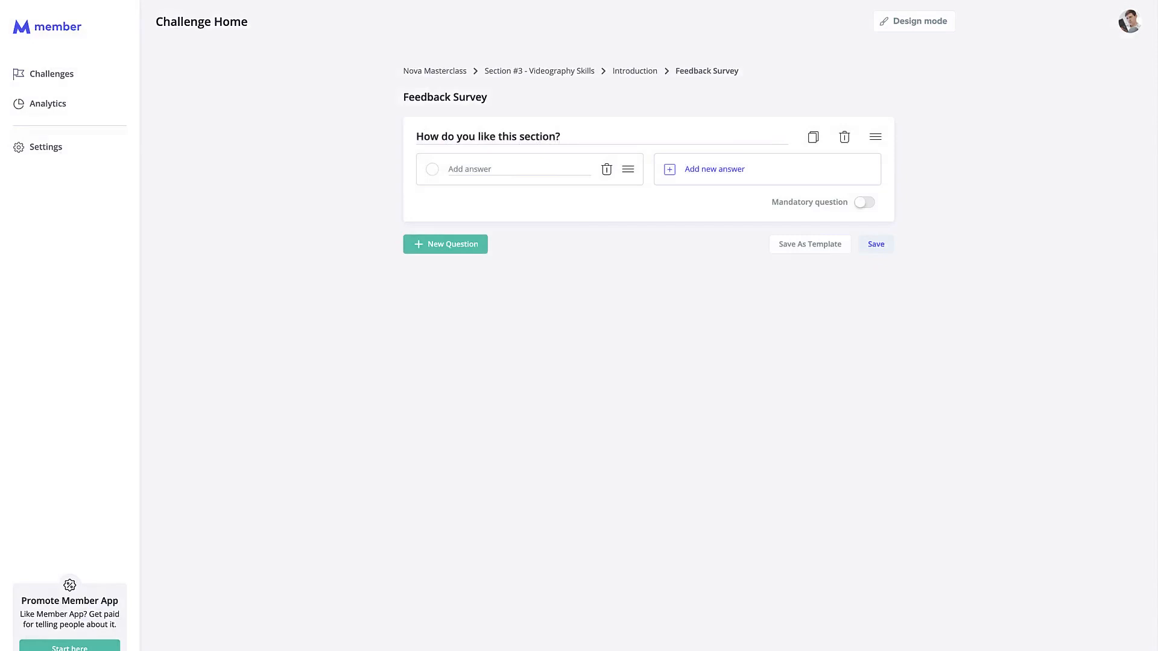
# Give it the answers It's great, Good, I don't like it and Horrible, and make it mandatory.
pyautogui.click(456, 169)
pyautogui.write("It's great")
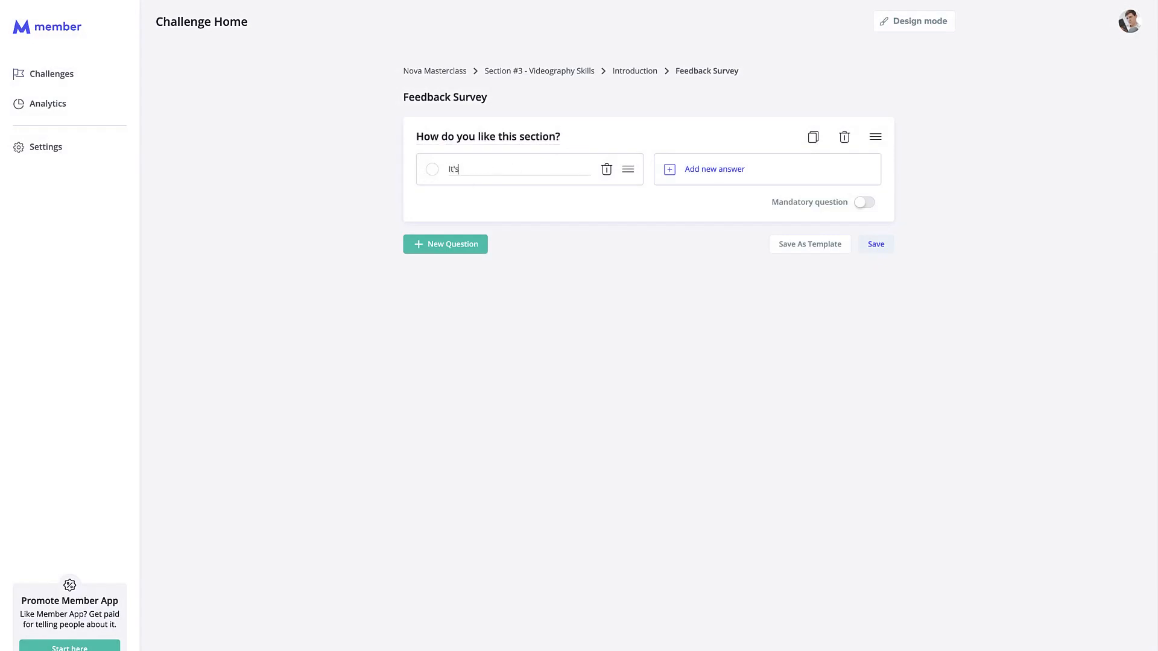
pyautogui.click(740, 170)
pyautogui.write('Good')
pyautogui.click(520, 227)
pyautogui.write("I don't like it")
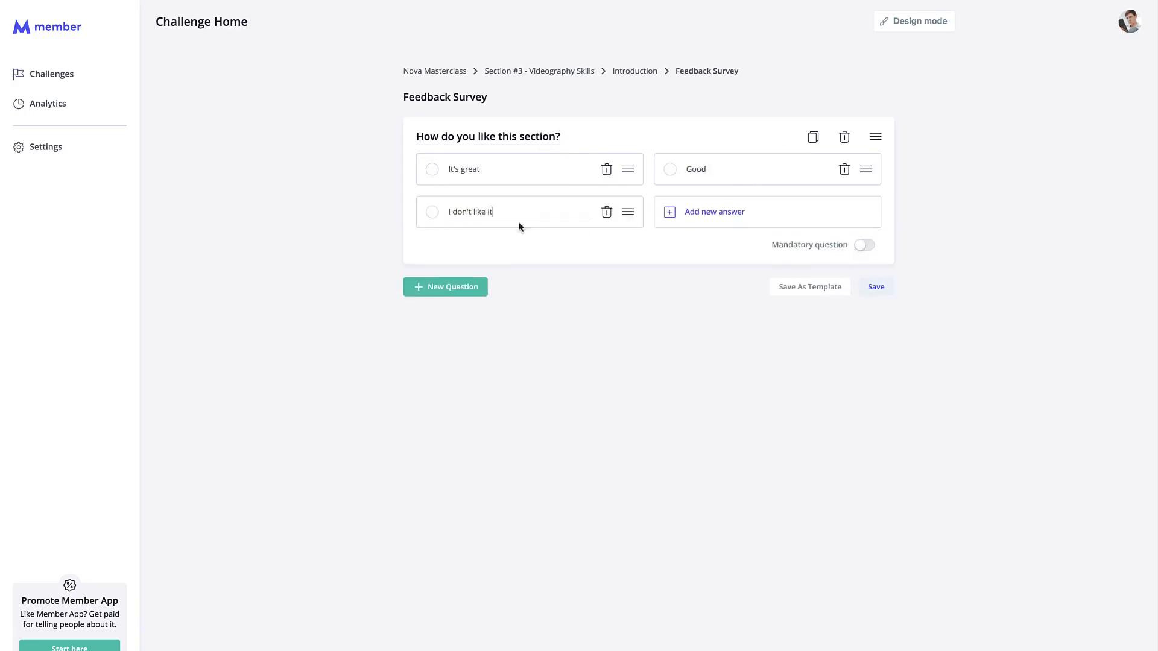
pyautogui.click(729, 222)
pyautogui.write('Horrible')
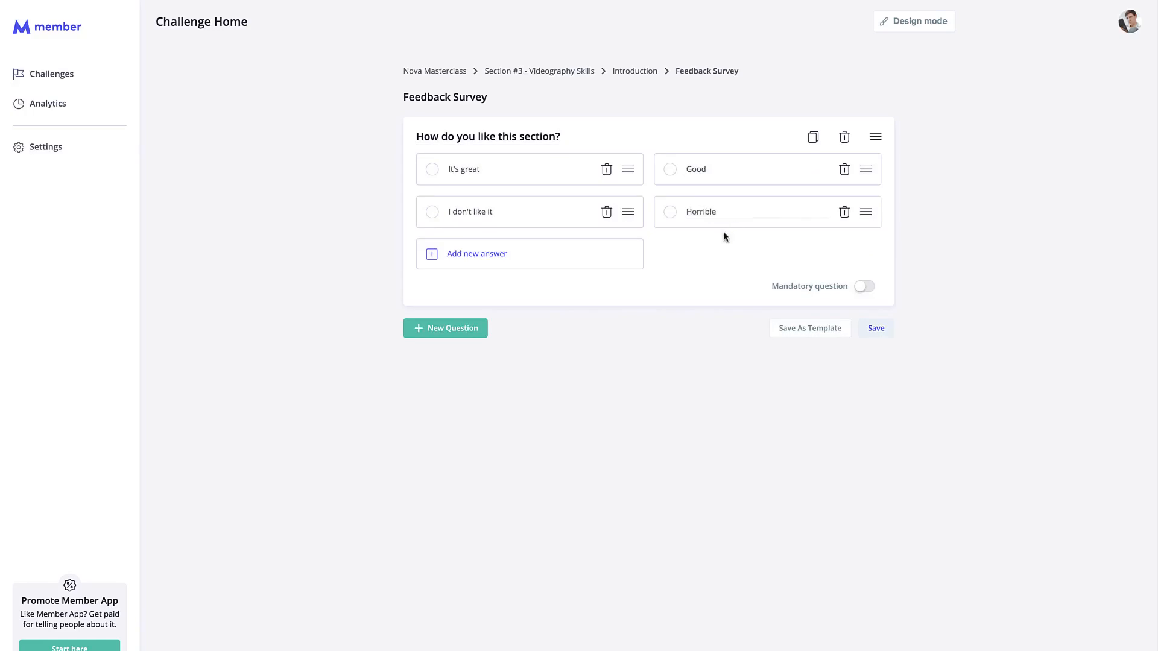
pyautogui.click(719, 356)
pyautogui.click(855, 291)
pyautogui.click(465, 337)
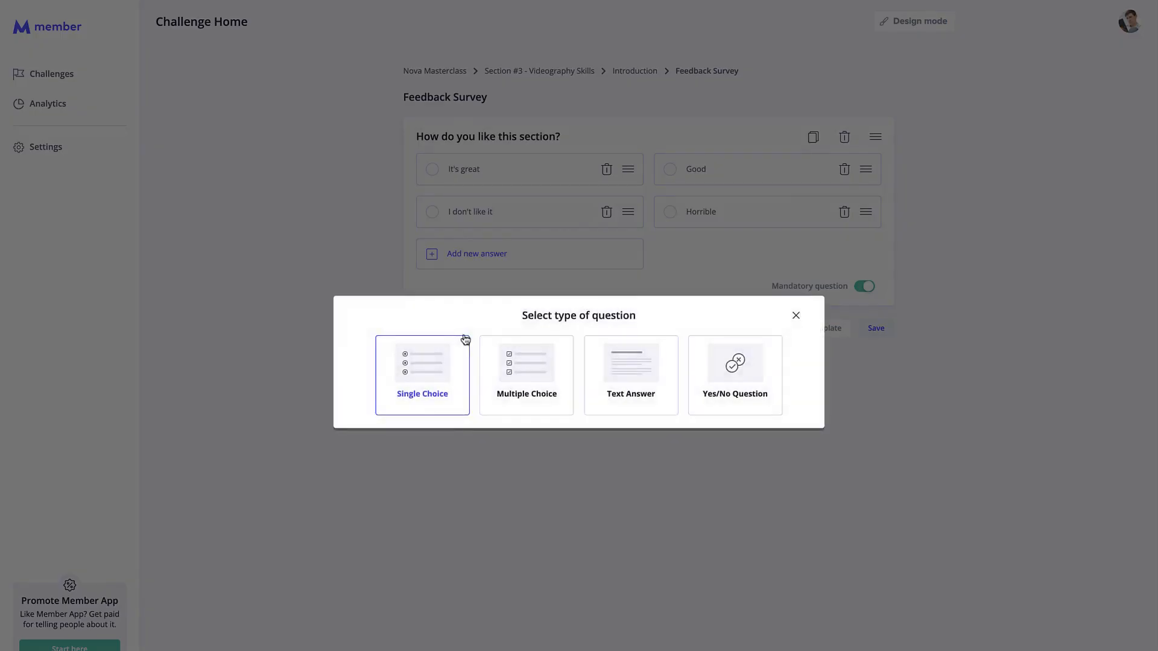
# Add a Text Answer question titled 'Tell us why'.
pyautogui.click(631, 355)
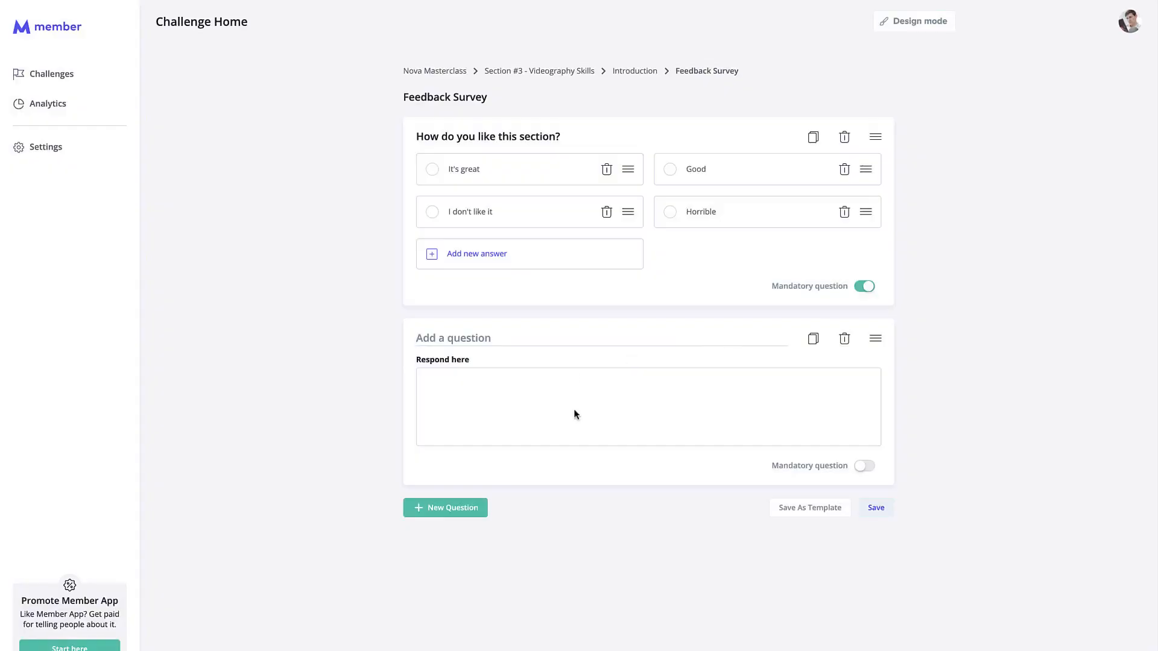
pyautogui.write('Add more details here:')
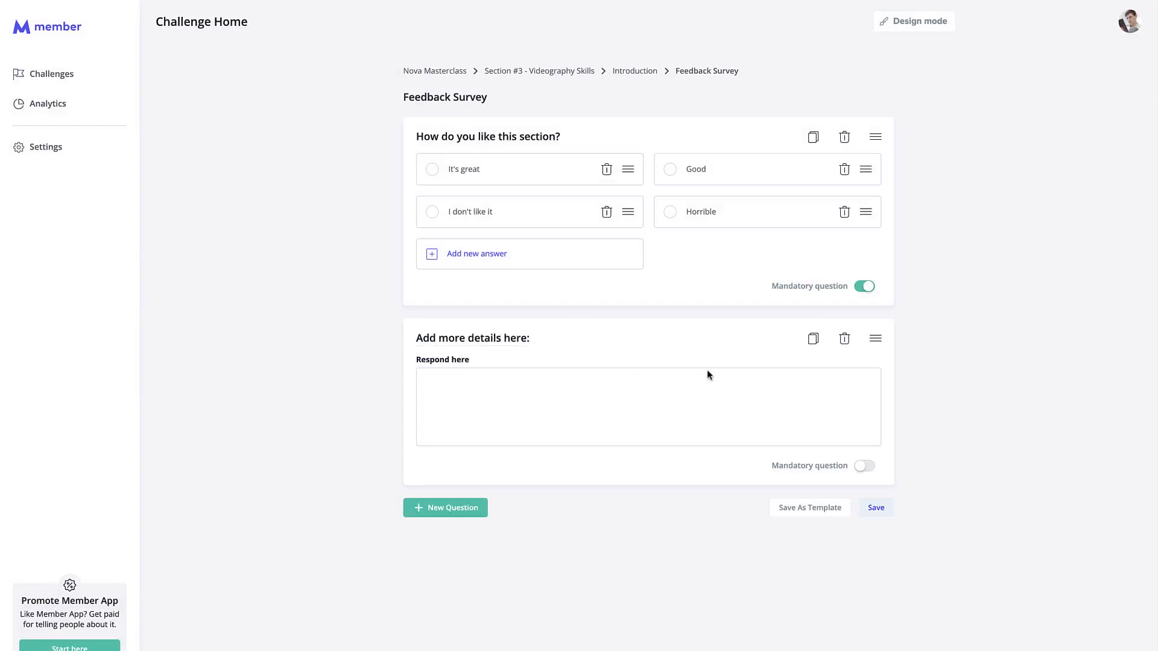
pyautogui.moveTo(540, 337); pyautogui.dragTo(412, 340)
pyautogui.write('test')
pyautogui.press('BackSpace')
pyautogui.press('BackSpace')
pyautogui.press('BackSpace')
pyautogui.press('BackSpace')
pyautogui.write('Tell us why')
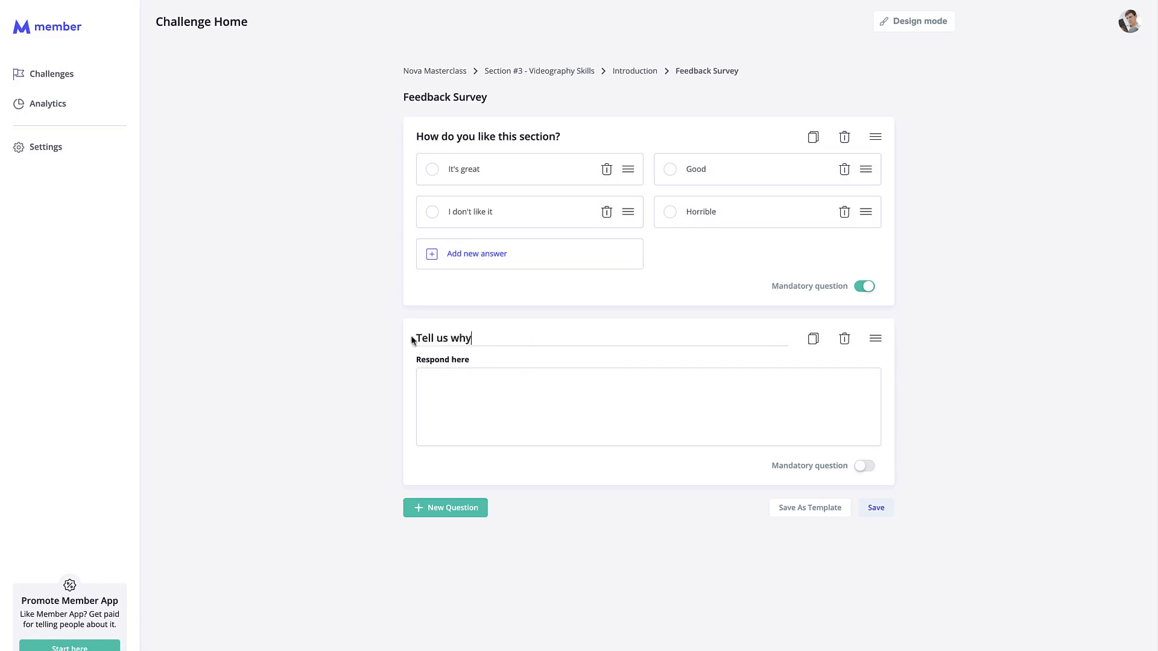
pyautogui.click(934, 377)
# Make 'Tell us why' mandatory, save the survey, and return to the Introduction lesson.
pyautogui.click(864, 466)
pyautogui.click(889, 506)
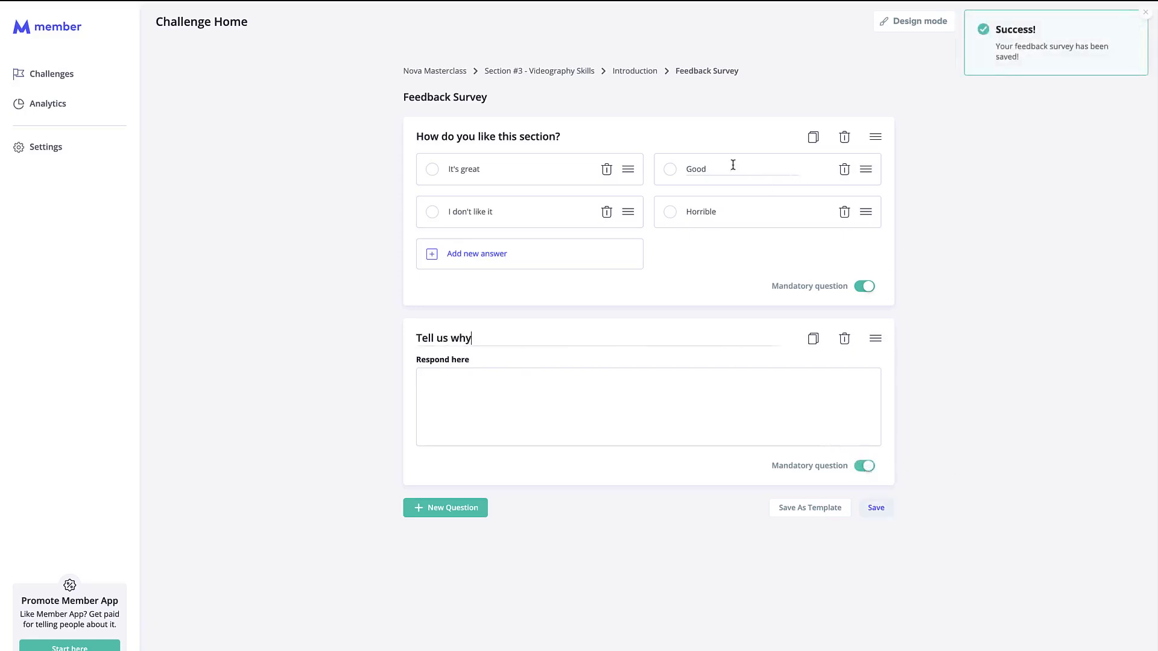
pyautogui.click(623, 75)
# Go back from the Introduction lesson to the Nova Masterclass content list.
pyautogui.scroll(-3, 619, 377)
pyautogui.scroll(3, 618, 377)
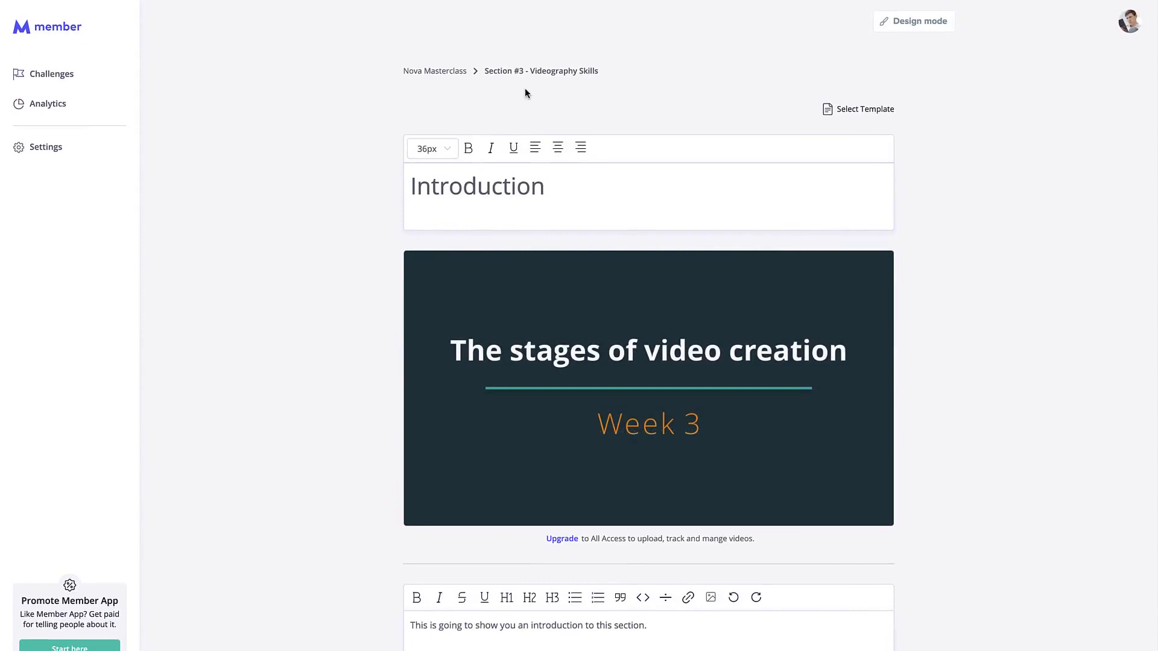
pyautogui.click(450, 75)
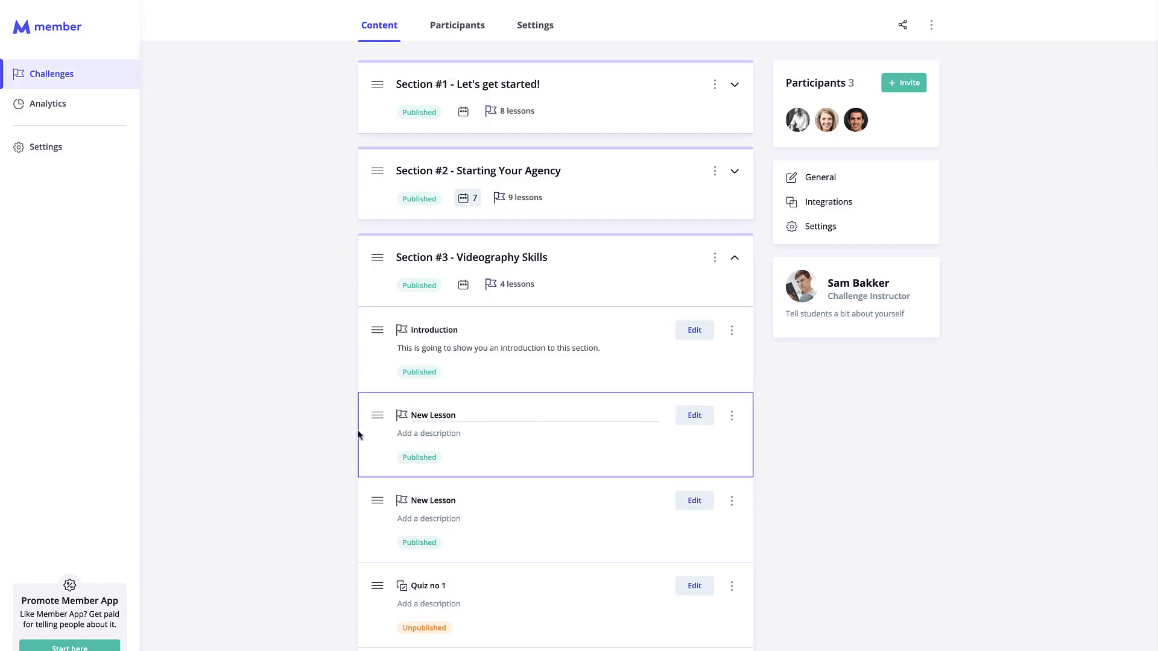
# Try reordering Section #3's lessons and sections, keeping Introduction at the top.
pyautogui.moveTo(377, 330); pyautogui.dragTo(375, 469)
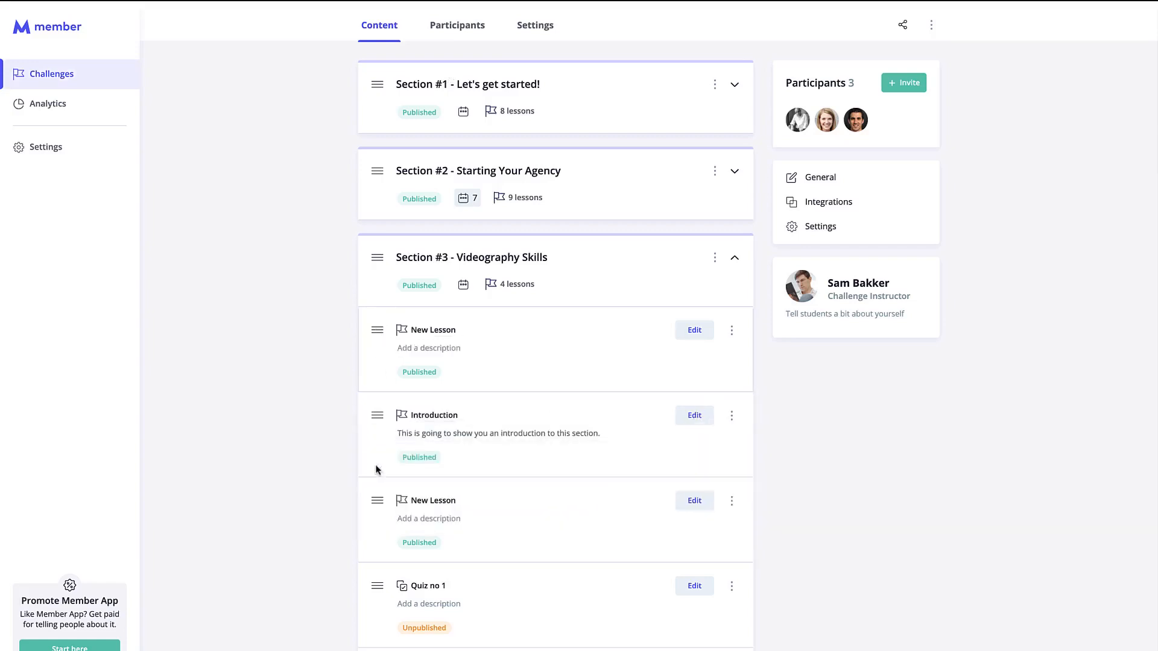
pyautogui.moveTo(378, 413); pyautogui.dragTo(374, 352)
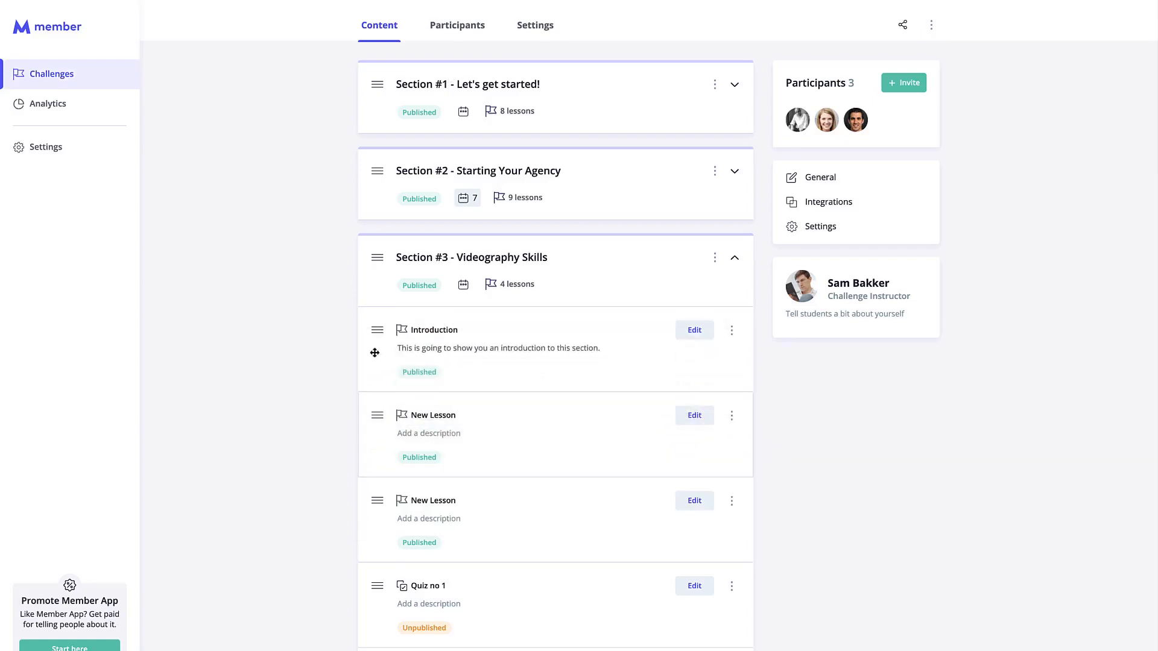
pyautogui.click(734, 258)
pyautogui.moveTo(377, 523)
pyautogui.mouseDown()
pyautogui.moveTo(376, 446)
pyautogui.moveTo(380, 516)
pyautogui.mouseUp()
# Set Section #3 - Videography Skills to 14 days and unpublish it.
pyautogui.click(464, 550)
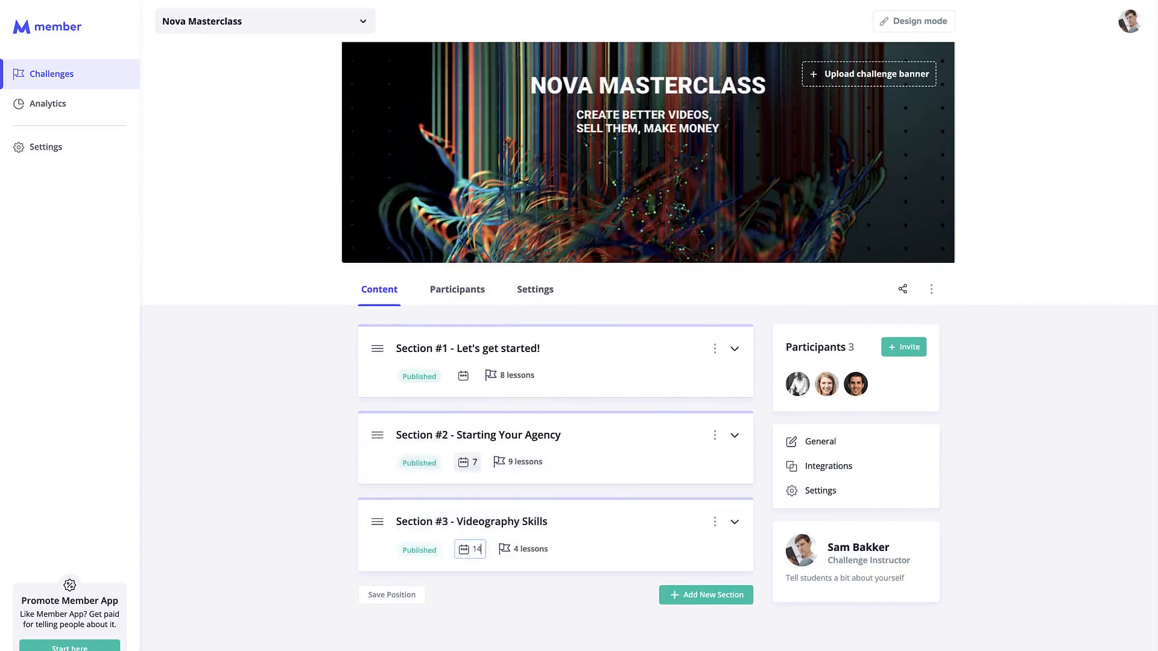
pyautogui.click(288, 554)
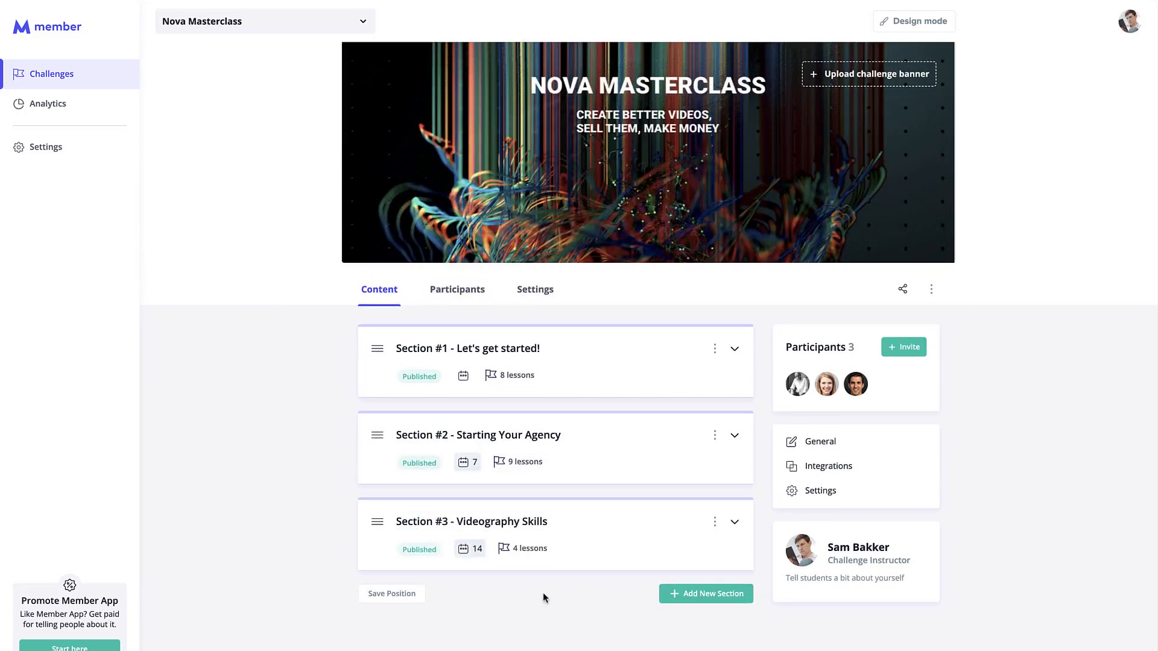
pyautogui.click(733, 520)
pyautogui.click(715, 521)
pyautogui.click(689, 547)
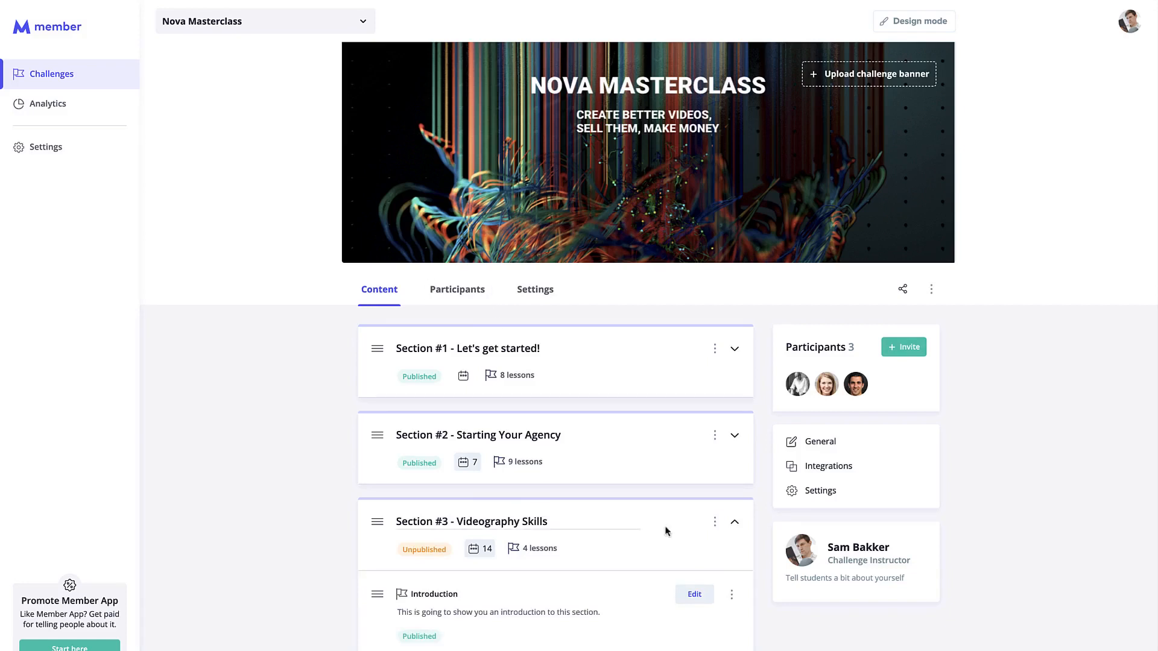
pyautogui.scroll(-3, 539, 555)
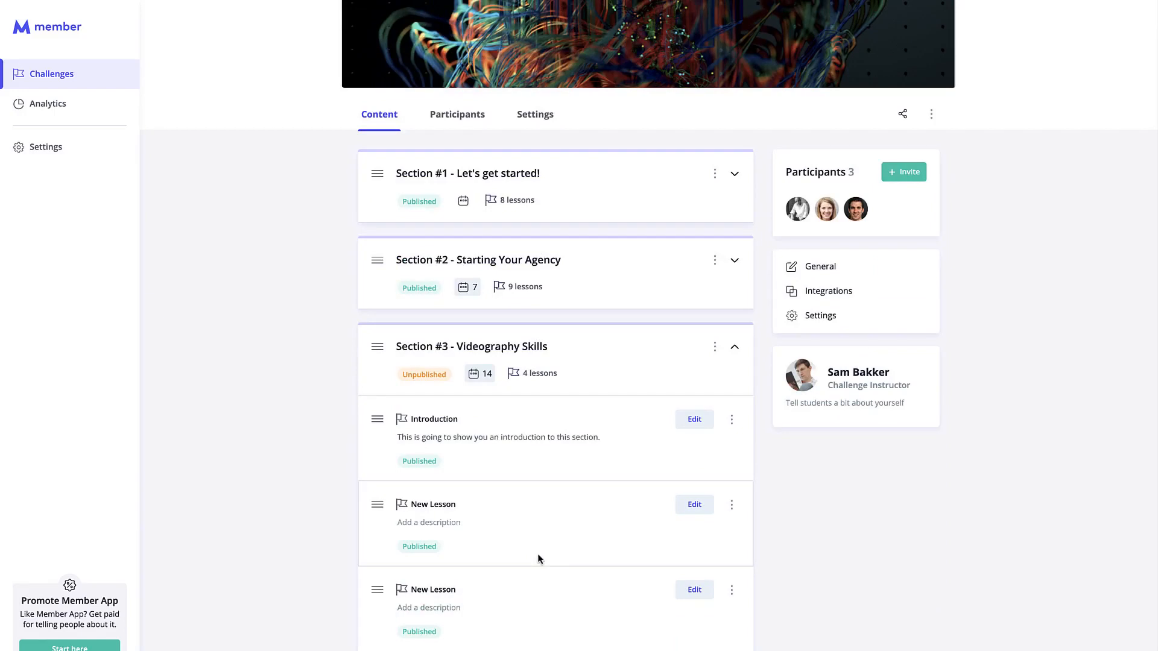
# Replace the instructor subtitle 'Challenge Instructor' with 'Videographer'.
pyautogui.scroll(1, 537, 554)
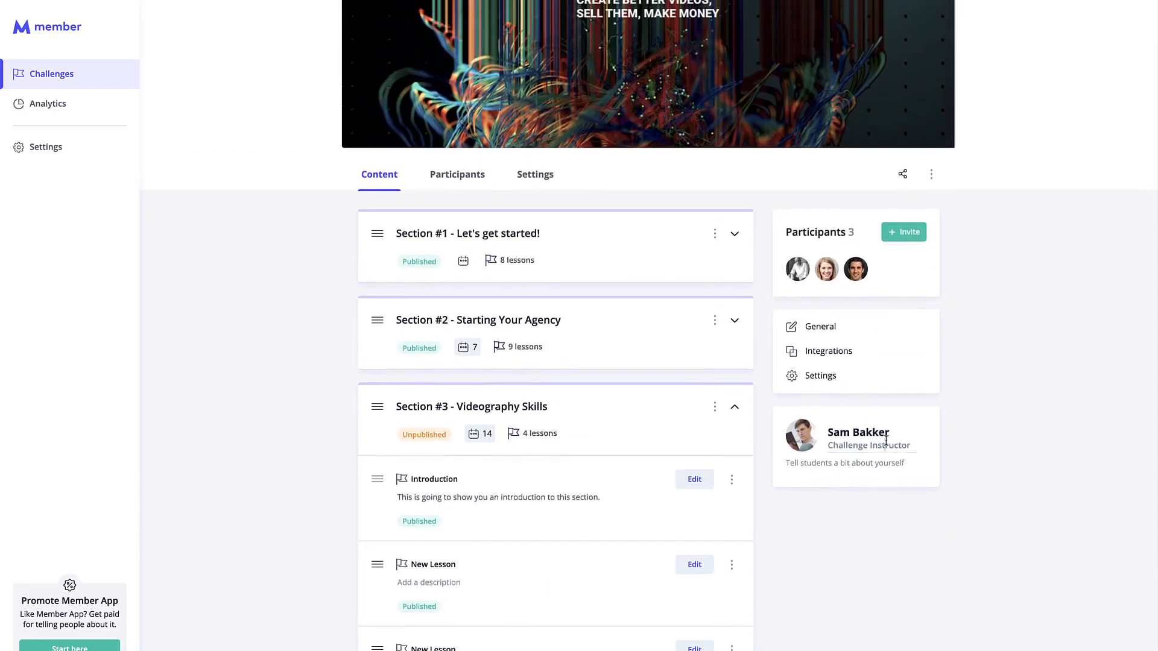
pyautogui.moveTo(827, 446); pyautogui.dragTo(917, 447)
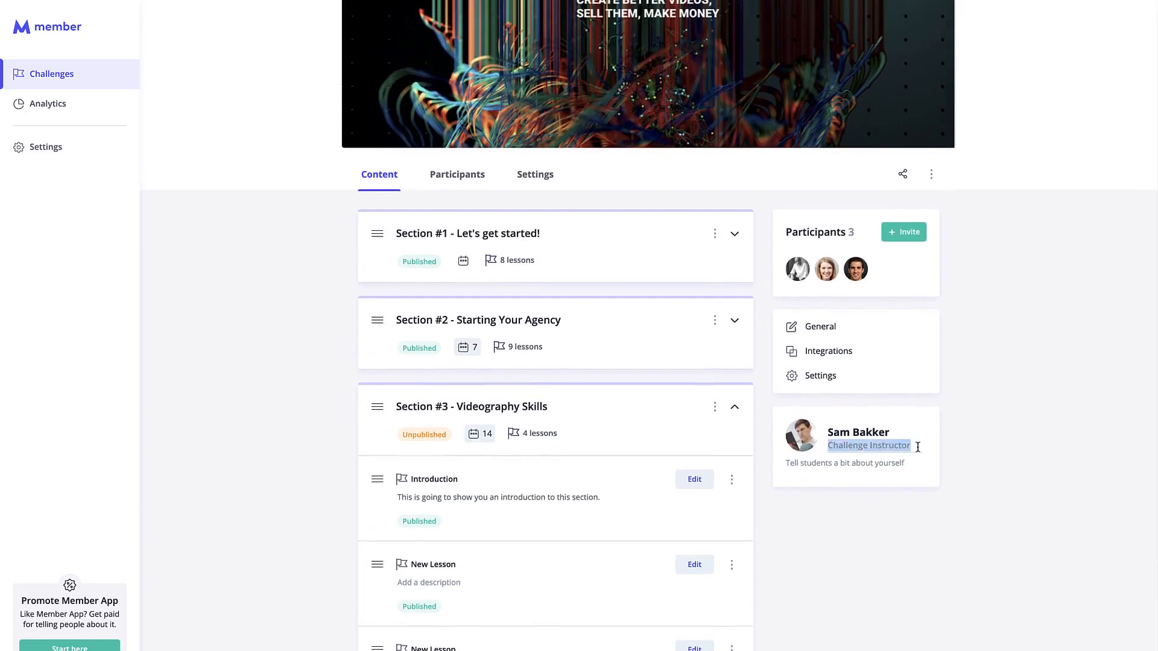
pyautogui.write('Videography')
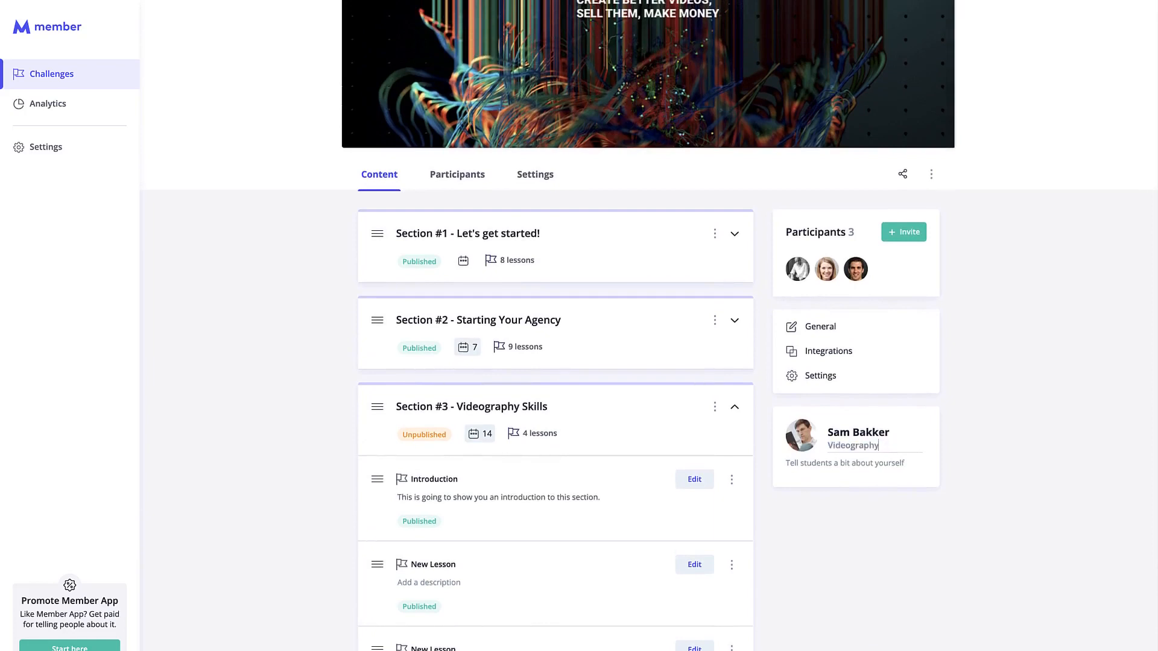
pyautogui.press('BackSpace')
pyautogui.write('er')
pyautogui.click(946, 448)
# Assign a different instructor to the Nova Masterclass course in its settings.
pyautogui.click(932, 174)
pyautogui.click(1029, 258)
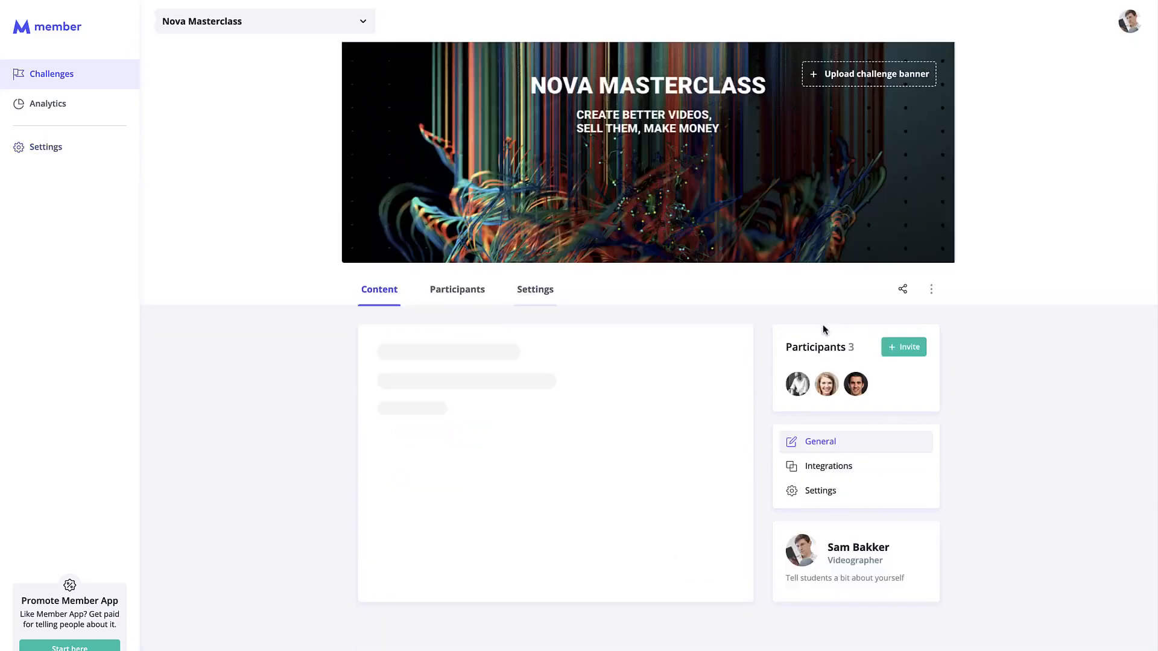
pyautogui.click(535, 289)
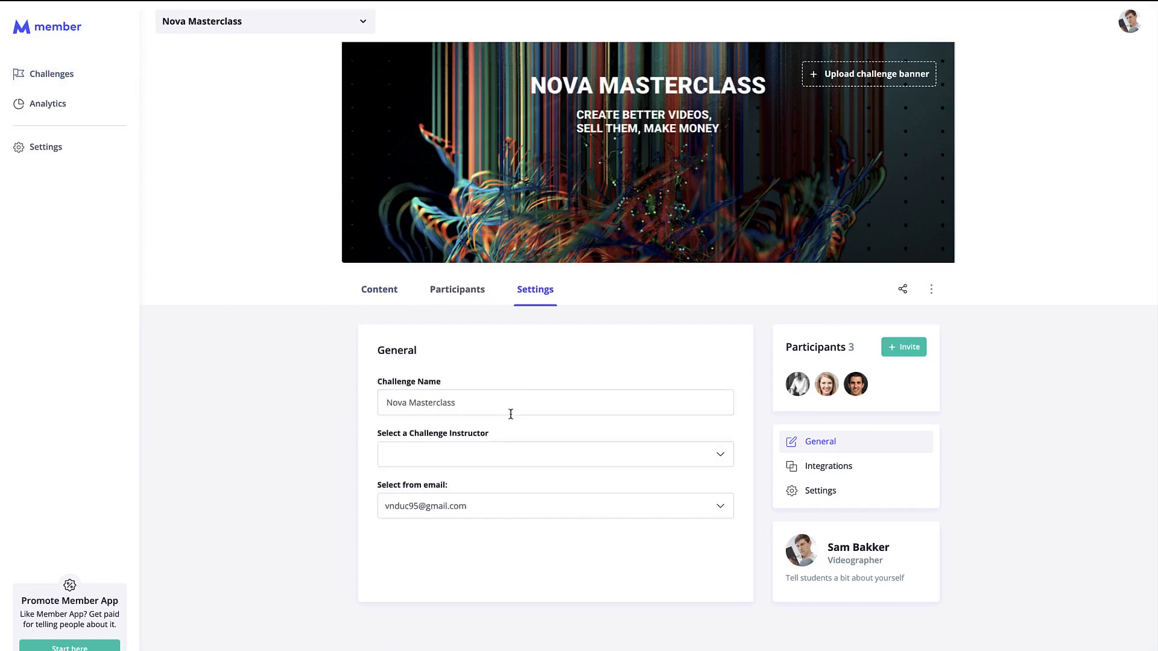
pyautogui.click(463, 457)
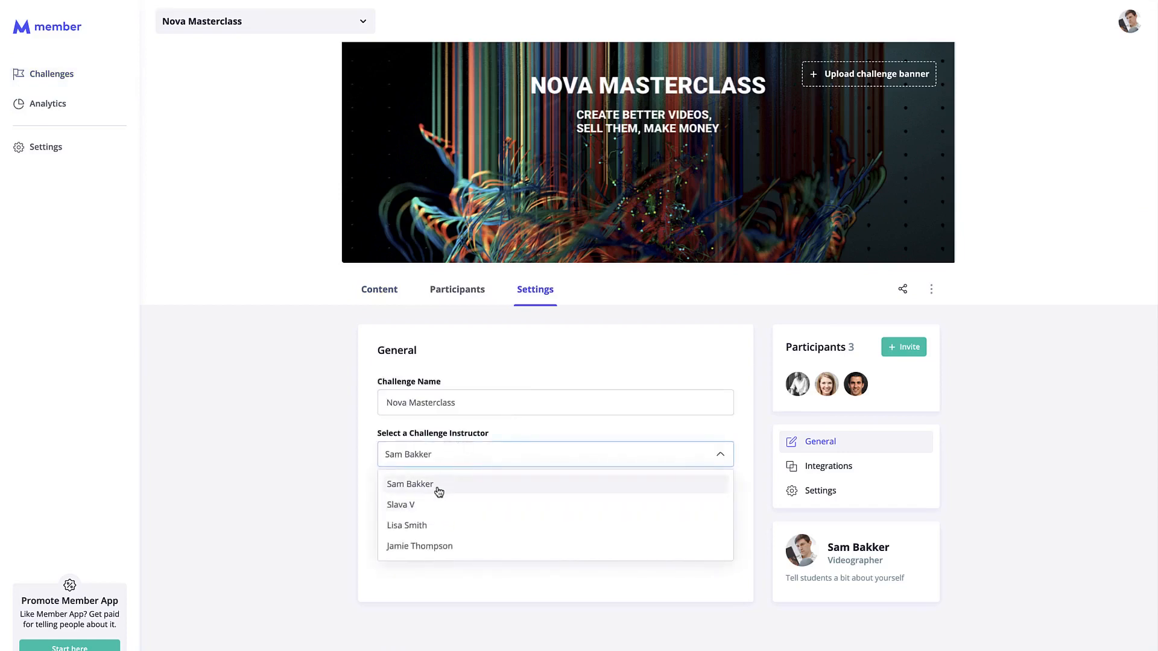
pyautogui.click(435, 505)
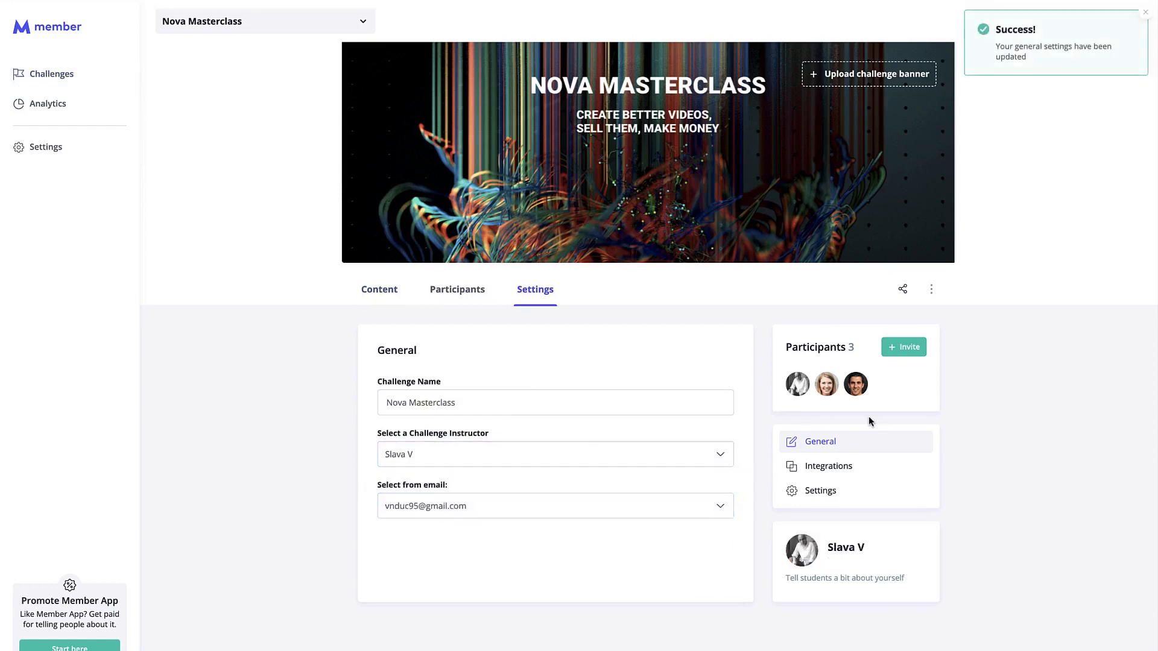
pyautogui.click(377, 289)
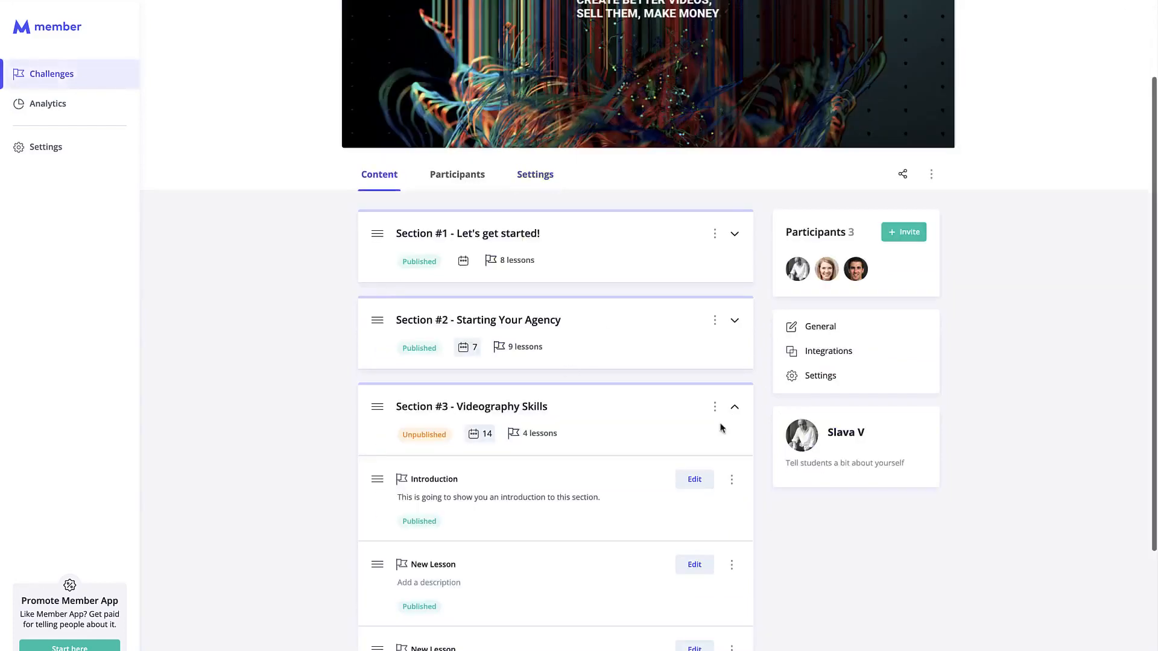
# Look over the timing and general settings and switch the instructor back to the original.
pyautogui.click(842, 468)
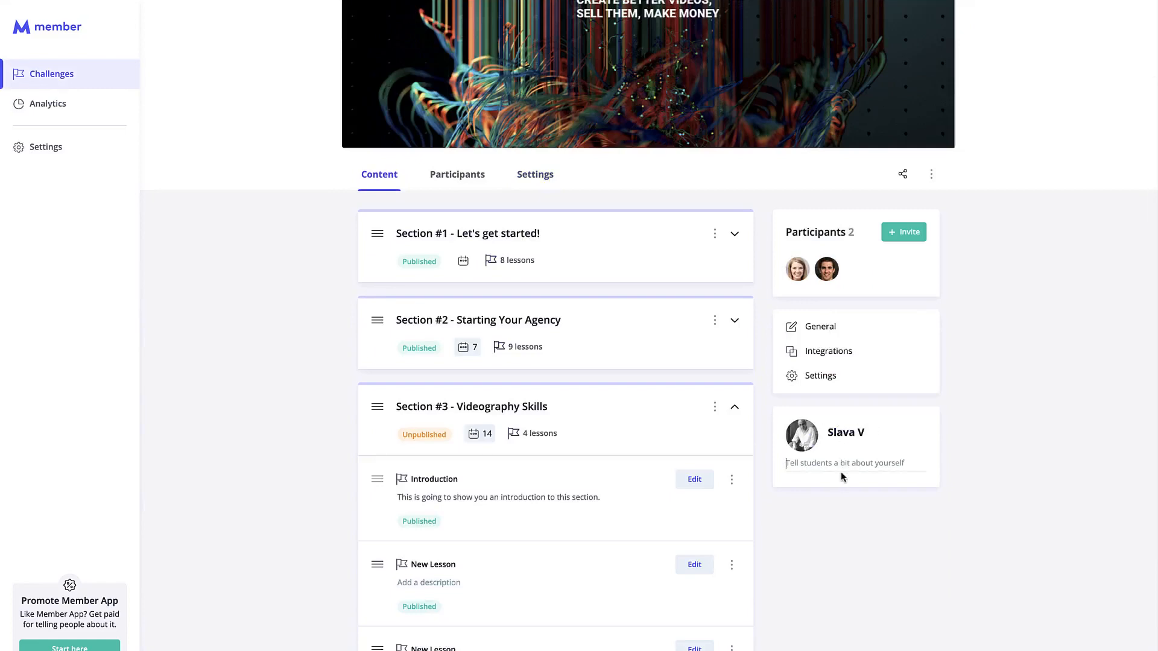
pyautogui.click(830, 376)
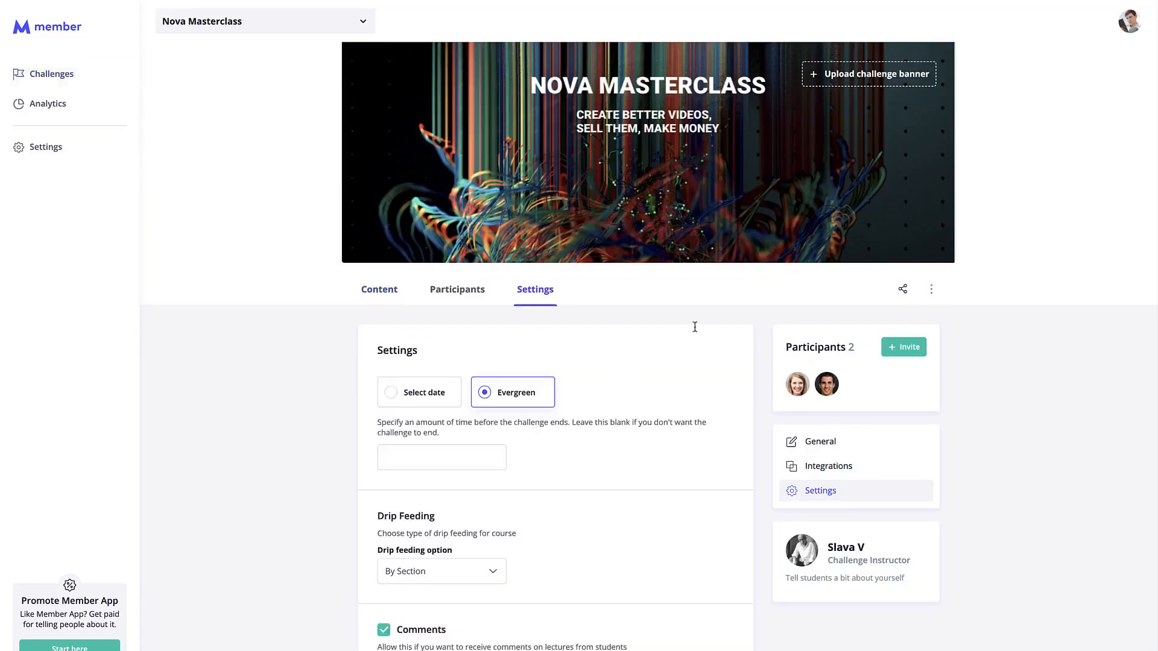
pyautogui.click(850, 442)
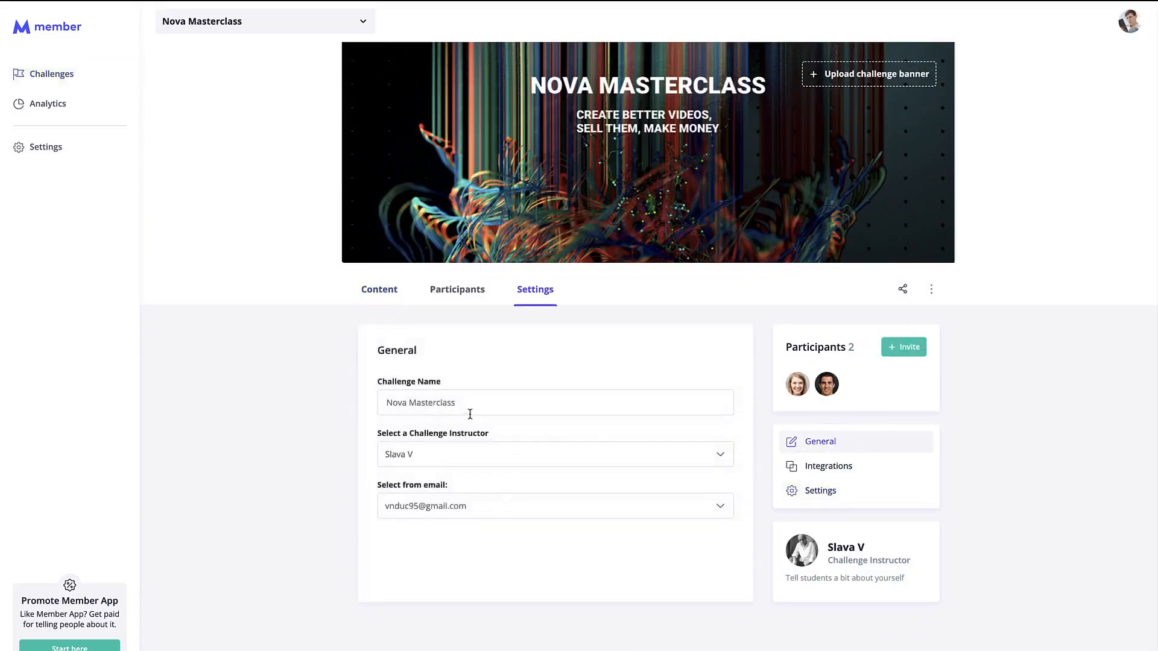
pyautogui.click(487, 455)
pyautogui.click(466, 493)
pyautogui.click(379, 289)
# Complete the instructor bio so it reads 'I am good at videos'.
pyautogui.scroll(-2, 424, 309)
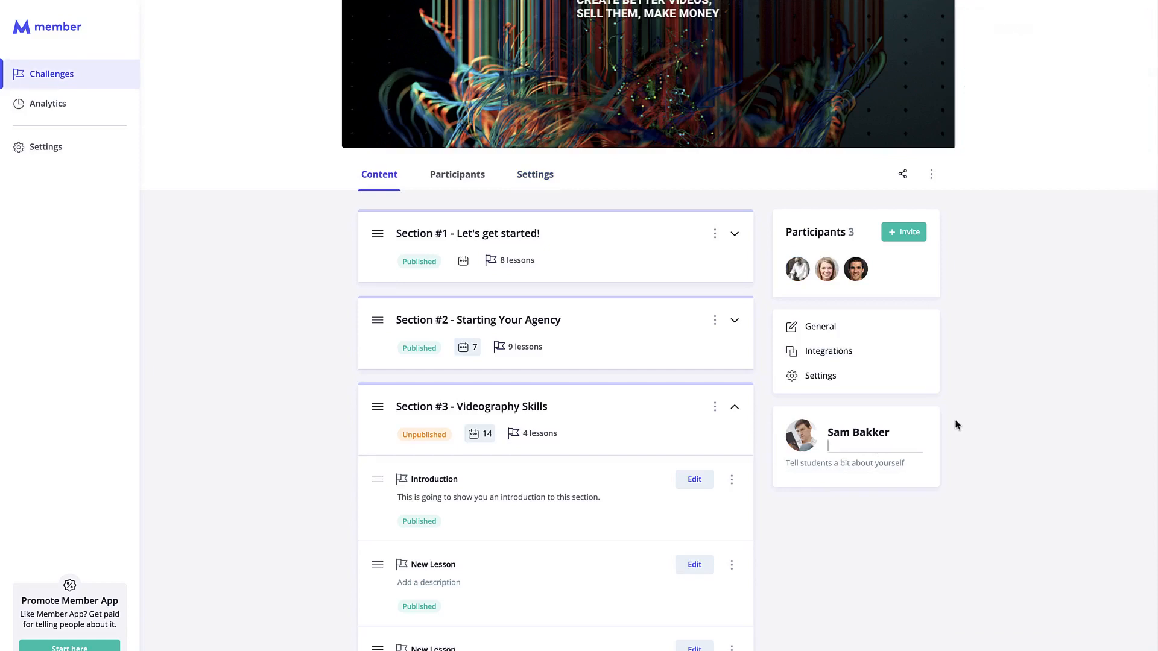
pyautogui.write('good at videos')
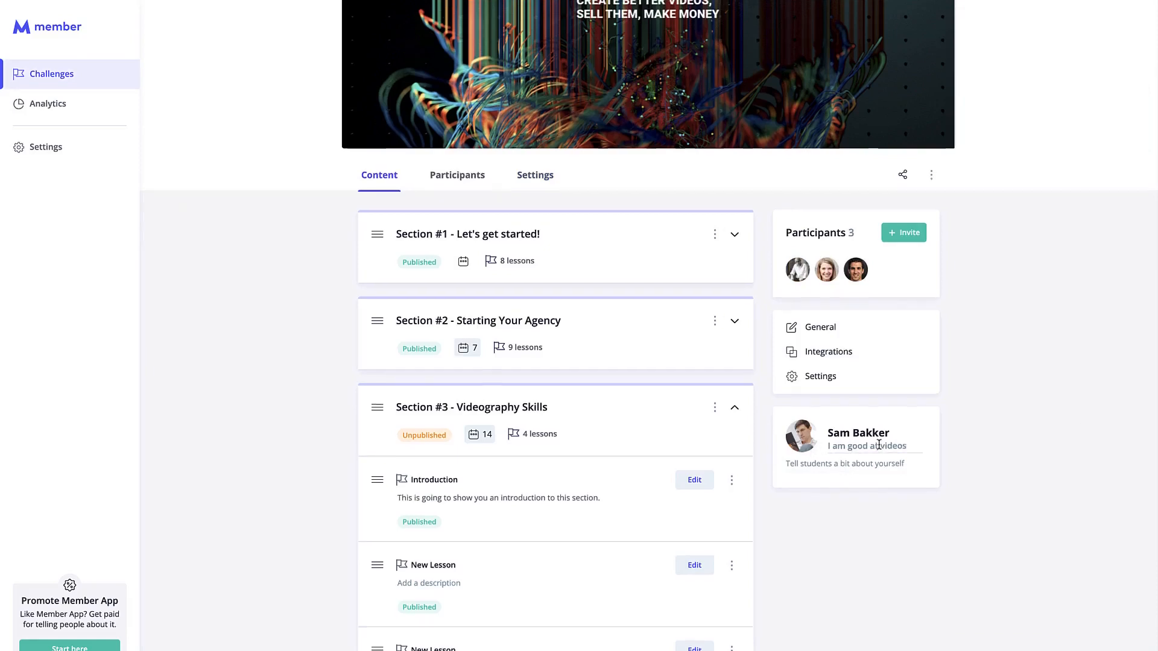
pyautogui.scroll(2, 879, 444)
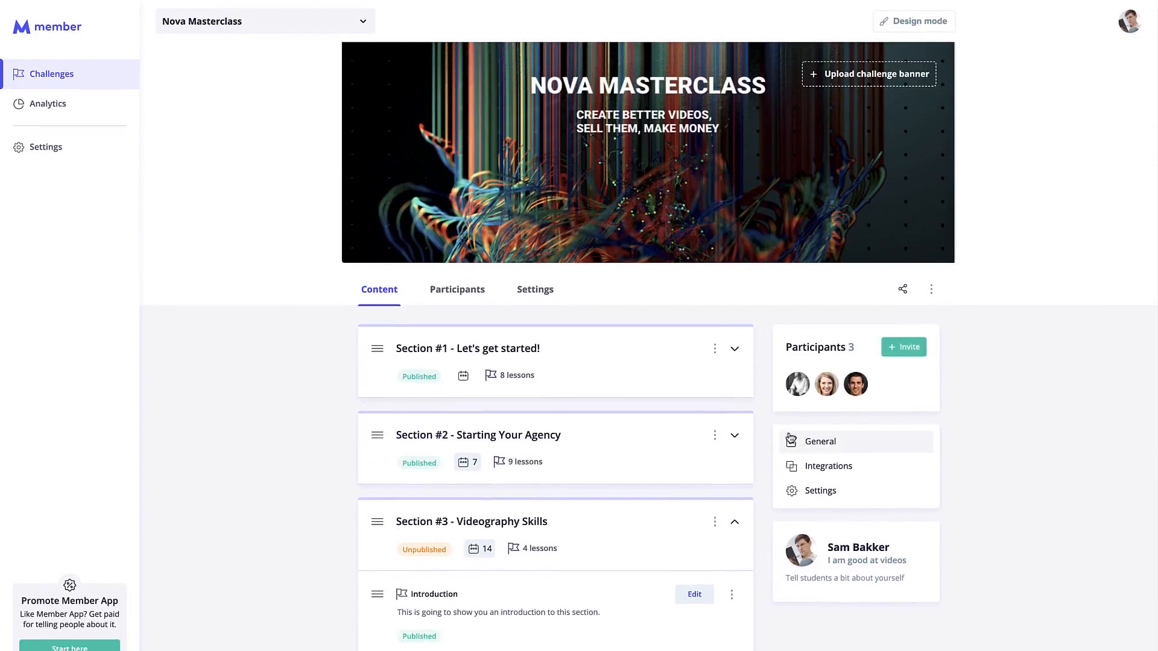
# Copy the Manual Invite one-time registration URL and start a new incognito window.
pyautogui.click(903, 291)
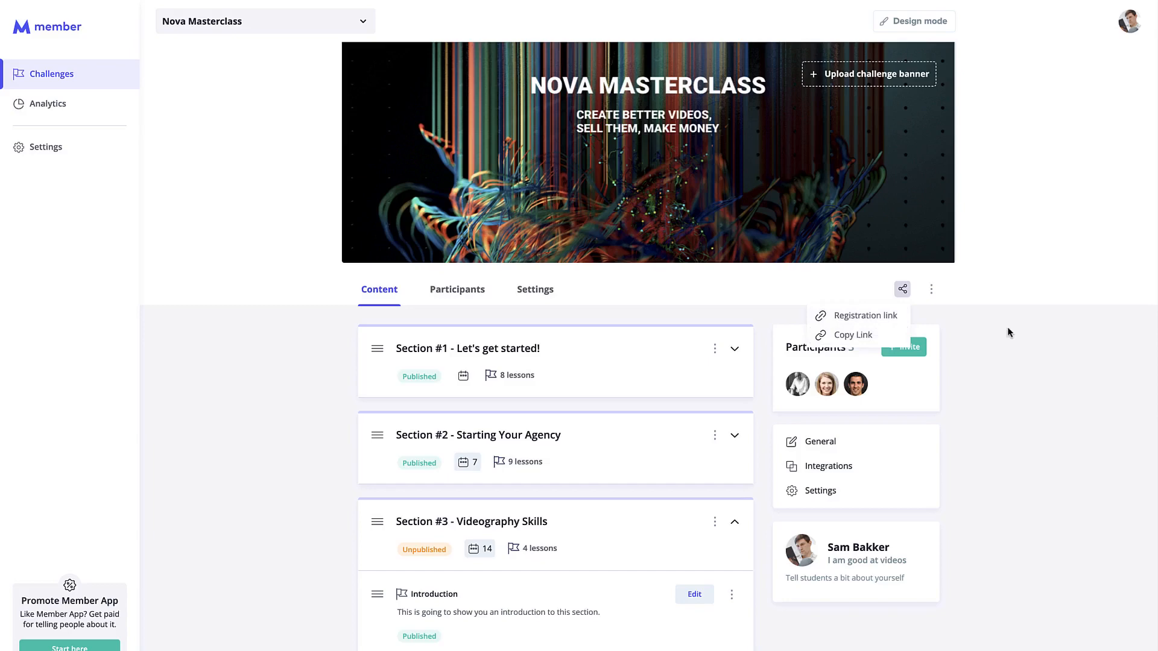
pyautogui.click(902, 347)
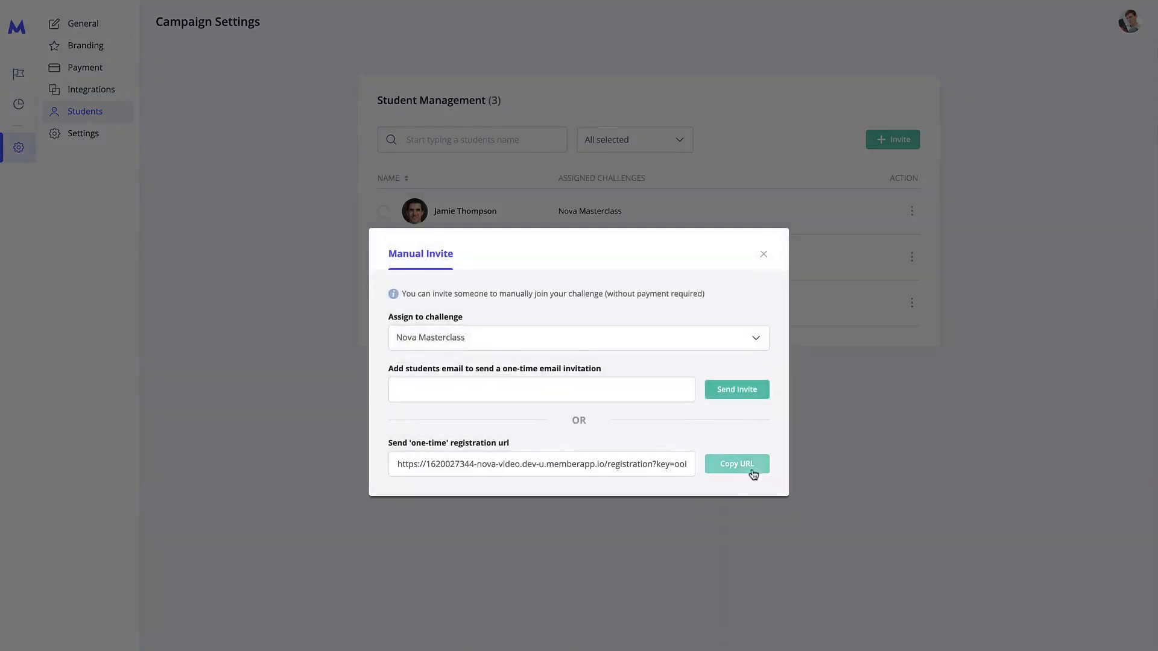
pyautogui.click(752, 470)
pyautogui.moveTo(360, 4)
pyautogui.click(98, 9)
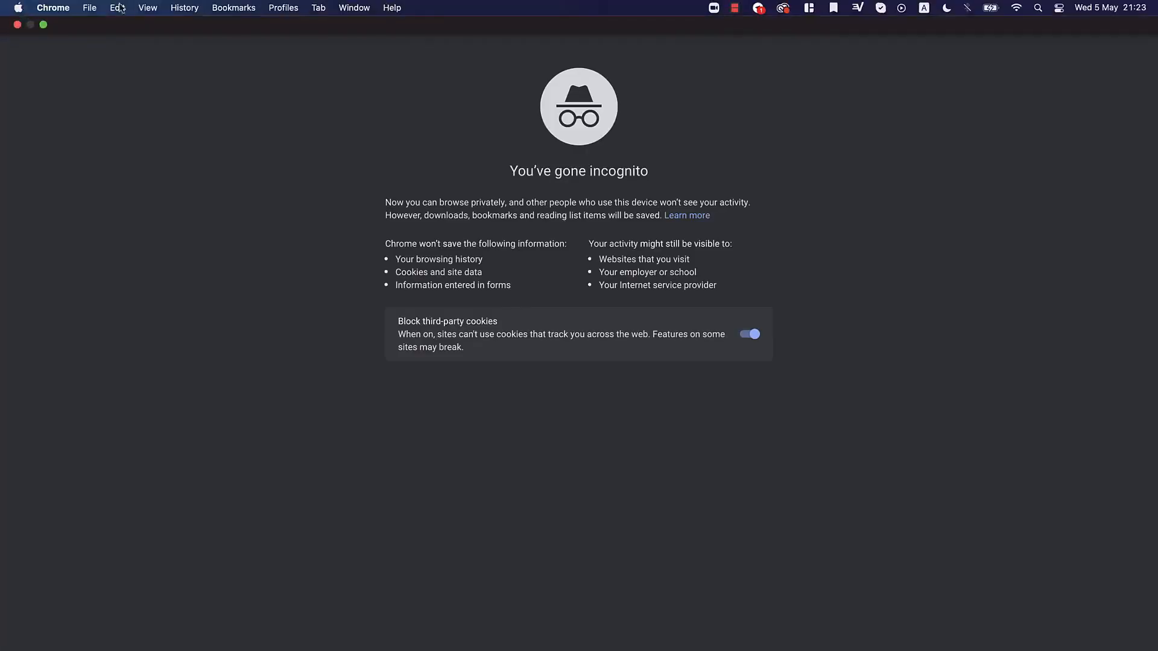
# Load the copied registration URL in the incognito window, then move that window aside.
pyautogui.click(42, 25)
pyautogui.click(347, 69)
pyautogui.press('super+v')
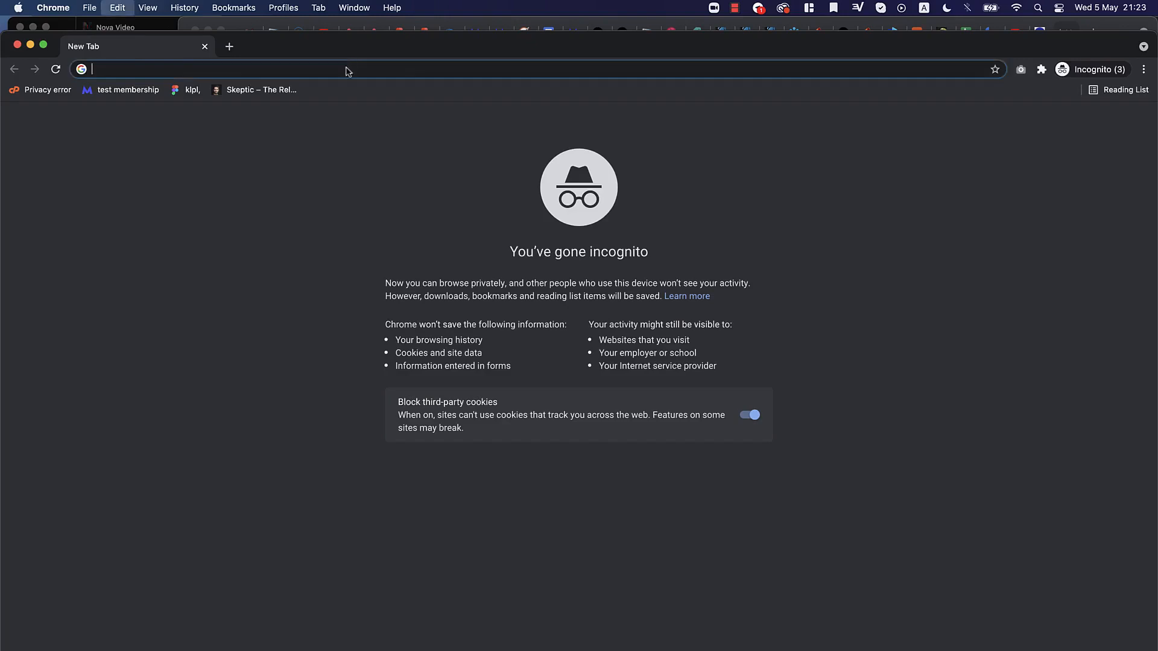
pyautogui.press('Return')
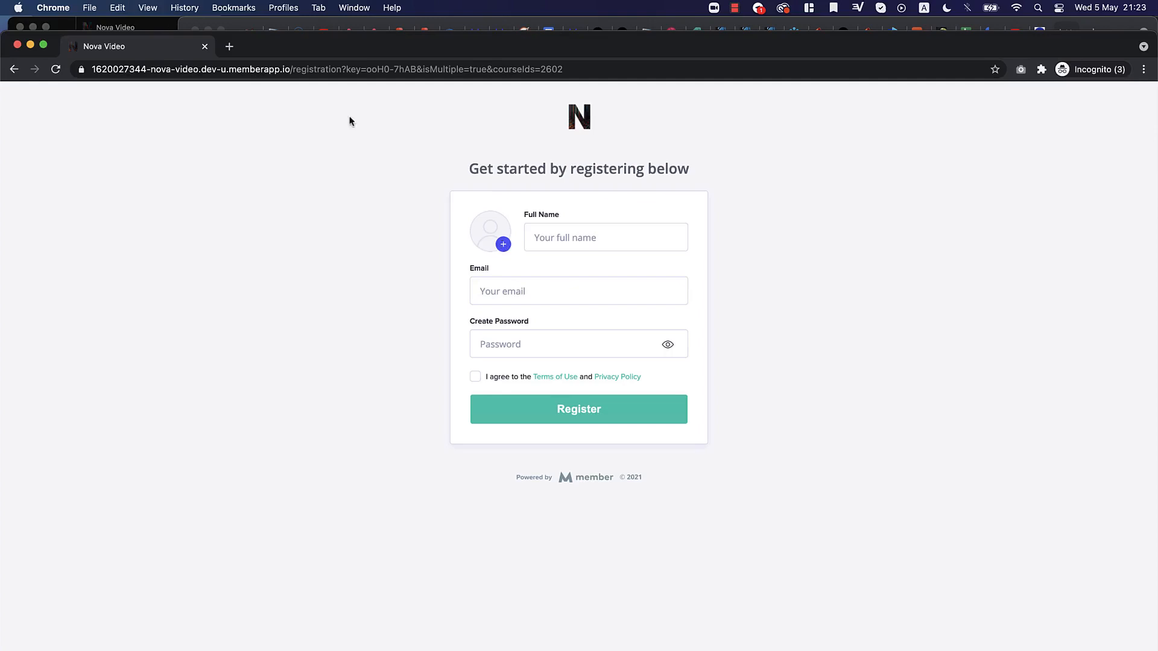
pyautogui.moveTo(275, 60)
pyautogui.mouseDown()
pyautogui.moveTo(276, 190)
pyautogui.moveTo(276, 44)
pyautogui.mouseUp()
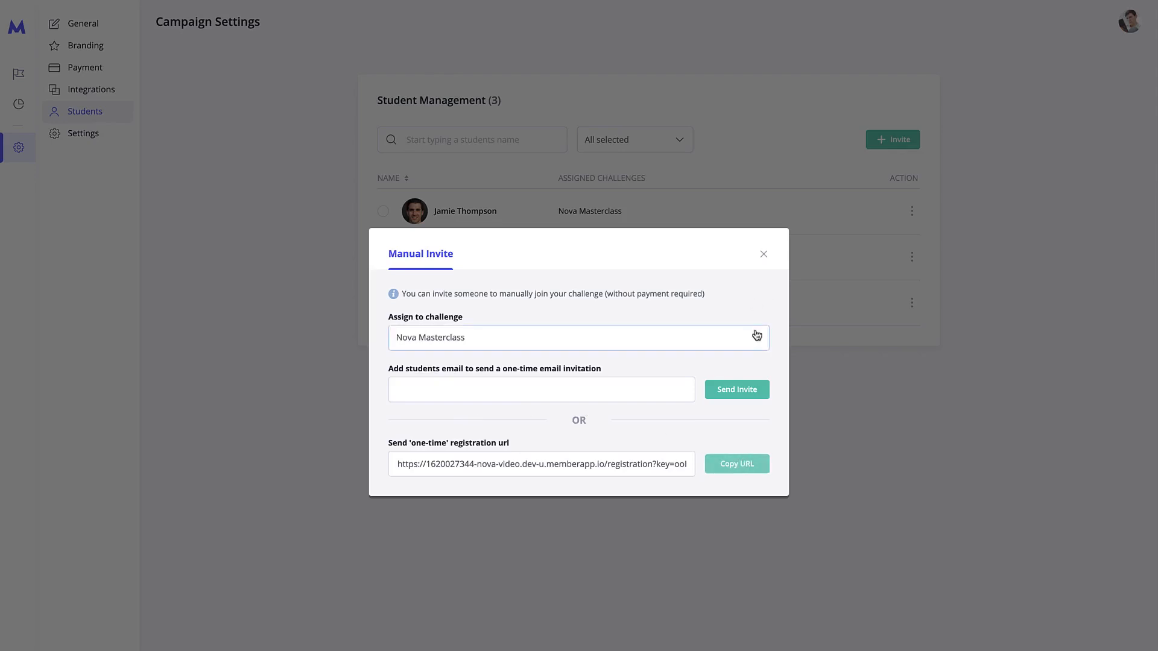
# Close the Manual Invite dialog without changing the challenge or sending an invite.
pyautogui.click(722, 336)
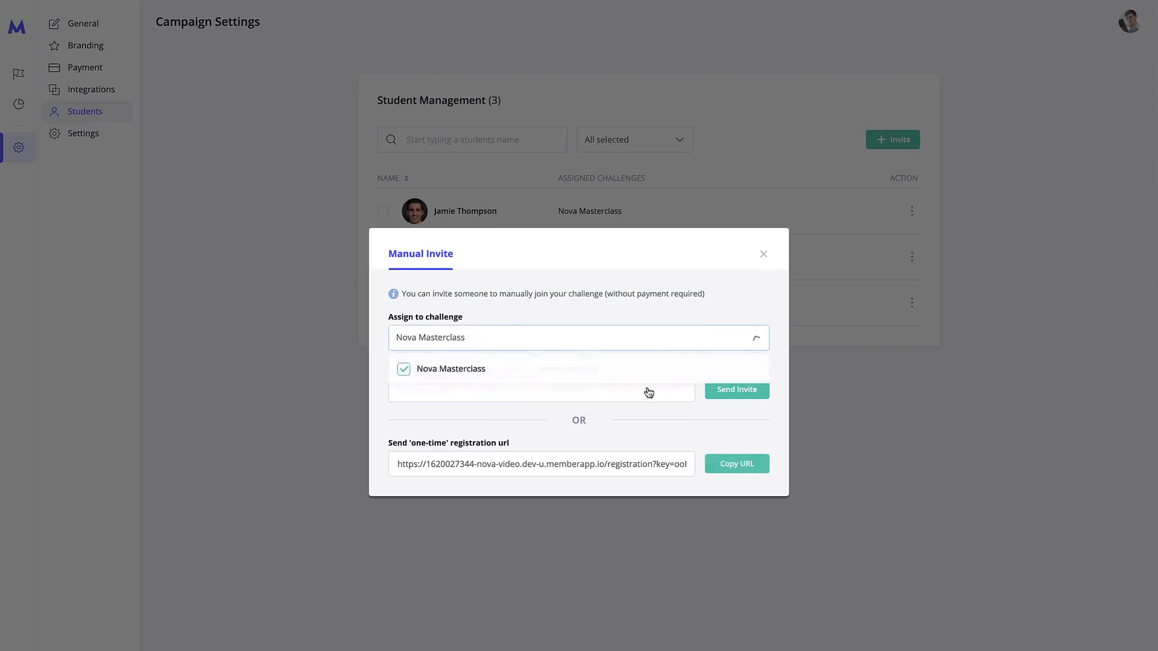
pyautogui.click(731, 345)
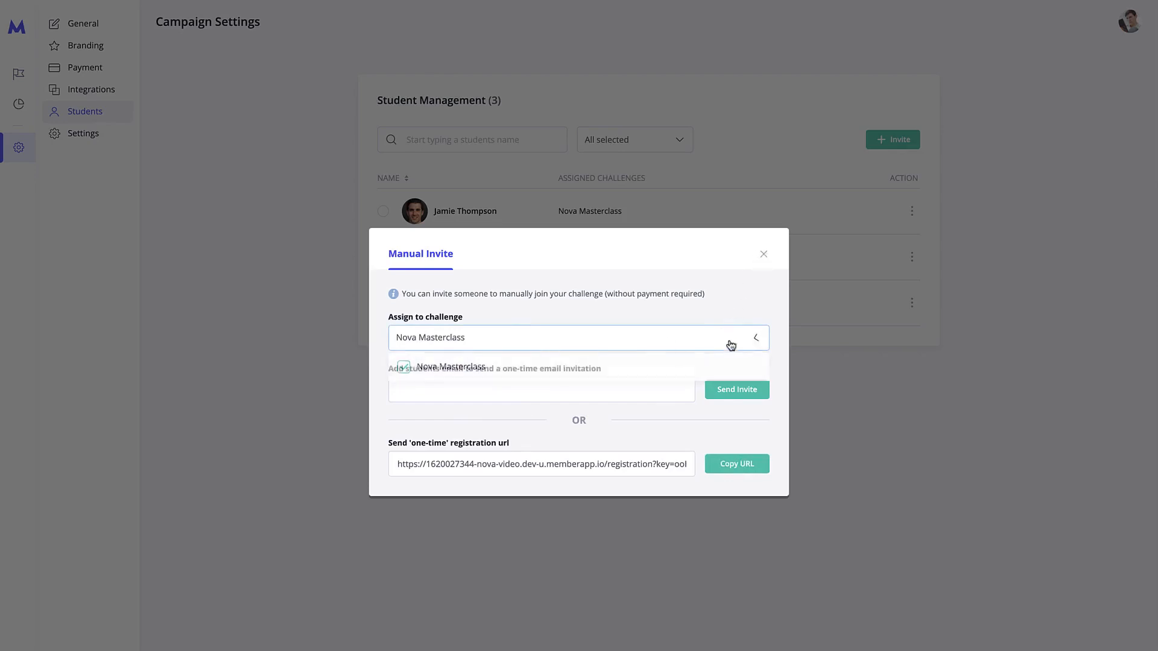
pyautogui.click(614, 398)
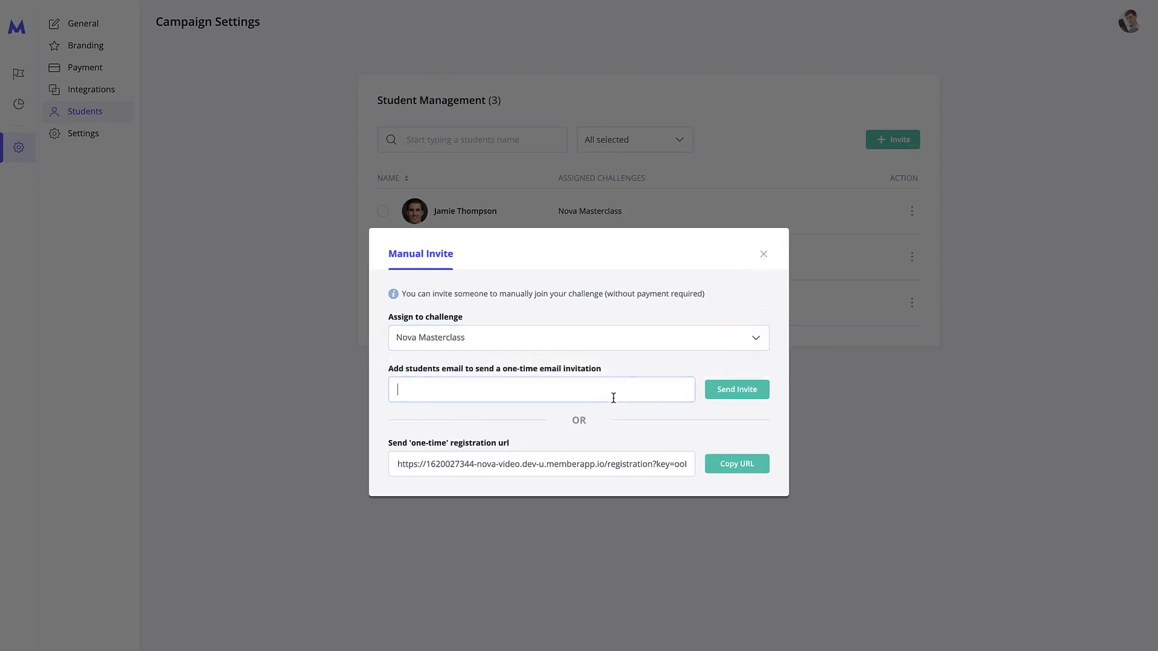
pyautogui.click(765, 254)
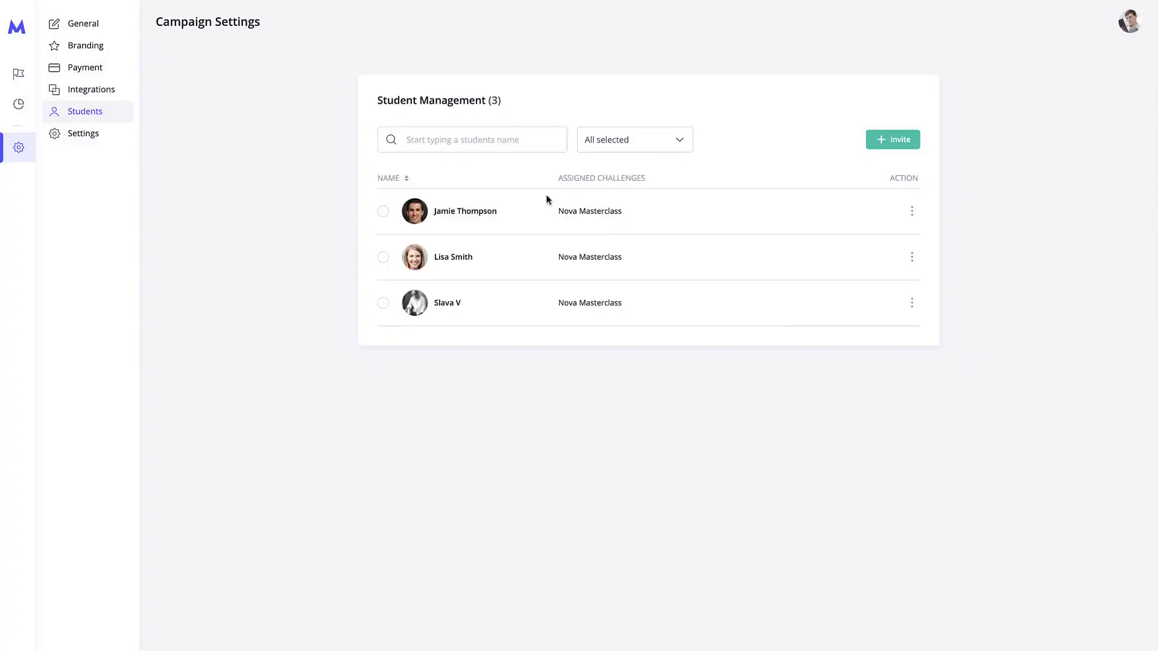
# Select and deselect the first student, then open the campaign's Branding settings.
pyautogui.click(384, 213)
pyautogui.click(384, 249)
pyautogui.click(100, 27)
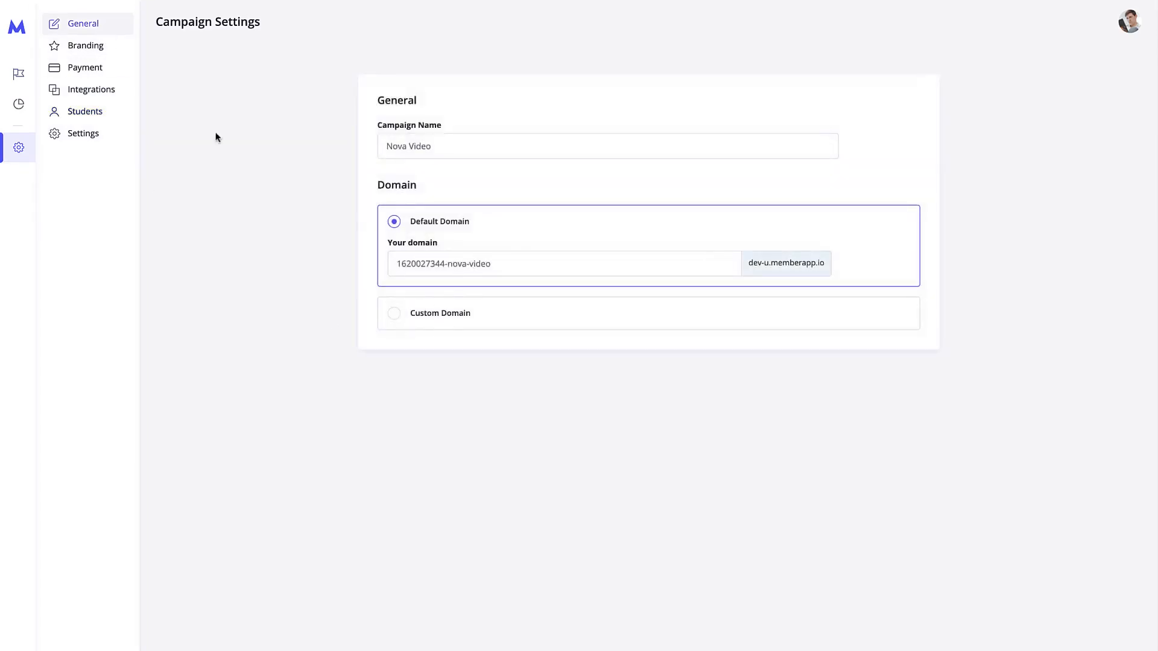
pyautogui.click(111, 50)
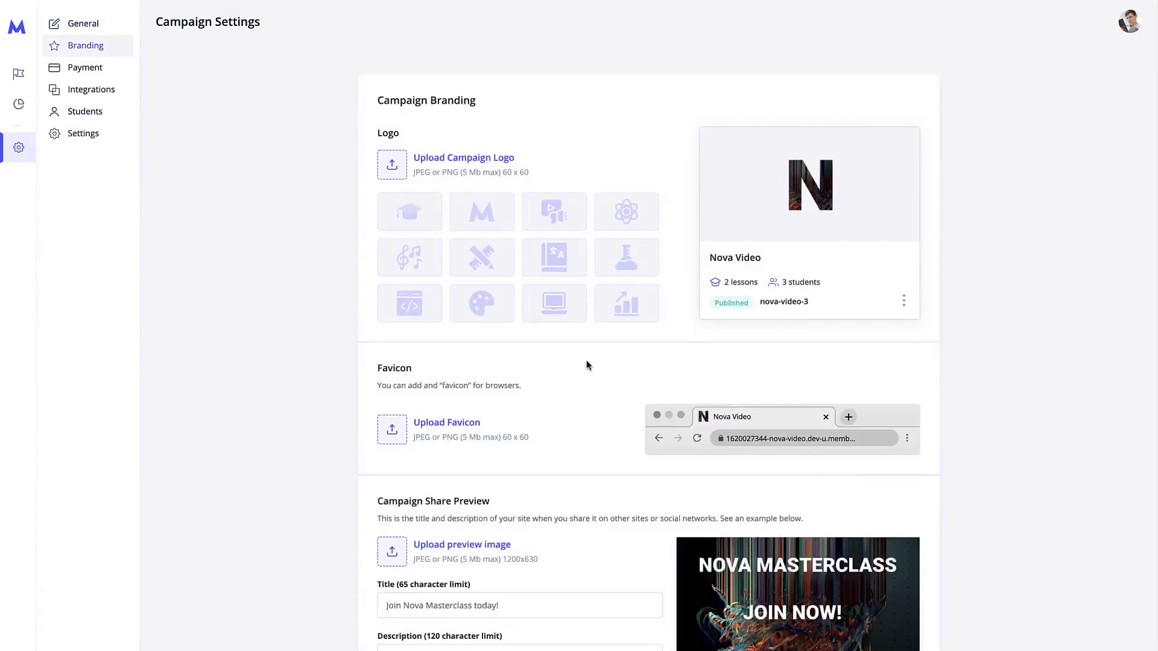
# Scroll through Campaign Branding, then view the Payment page with External Payment System selected.
pyautogui.scroll(-1, 586, 362)
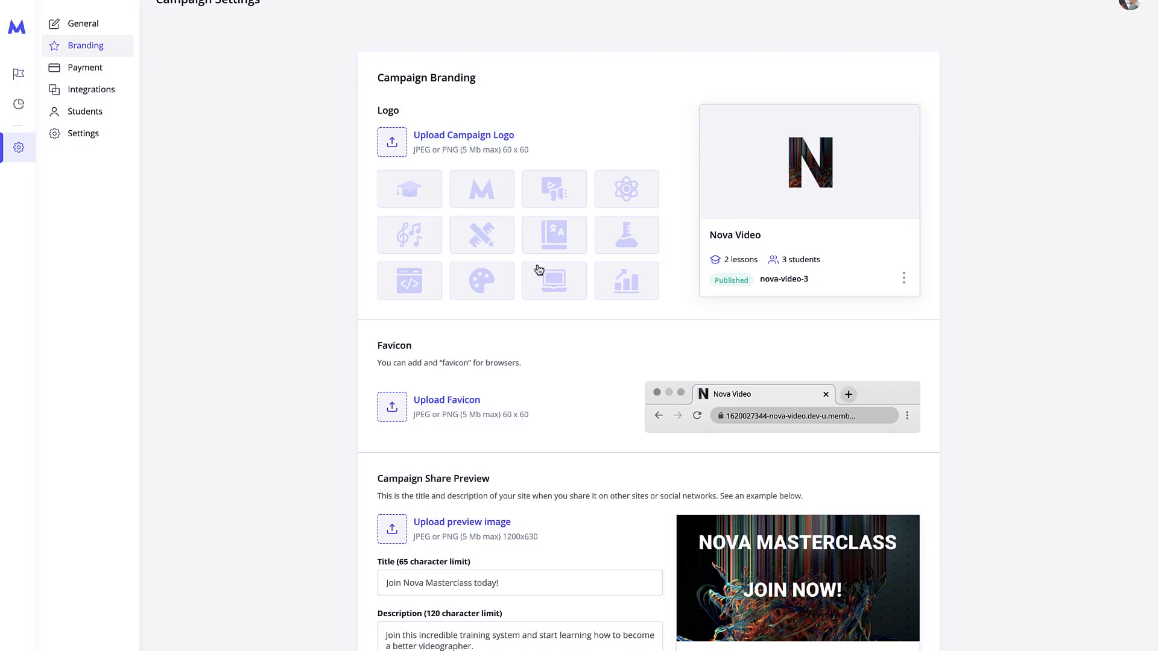
pyautogui.scroll(-1, 585, 305)
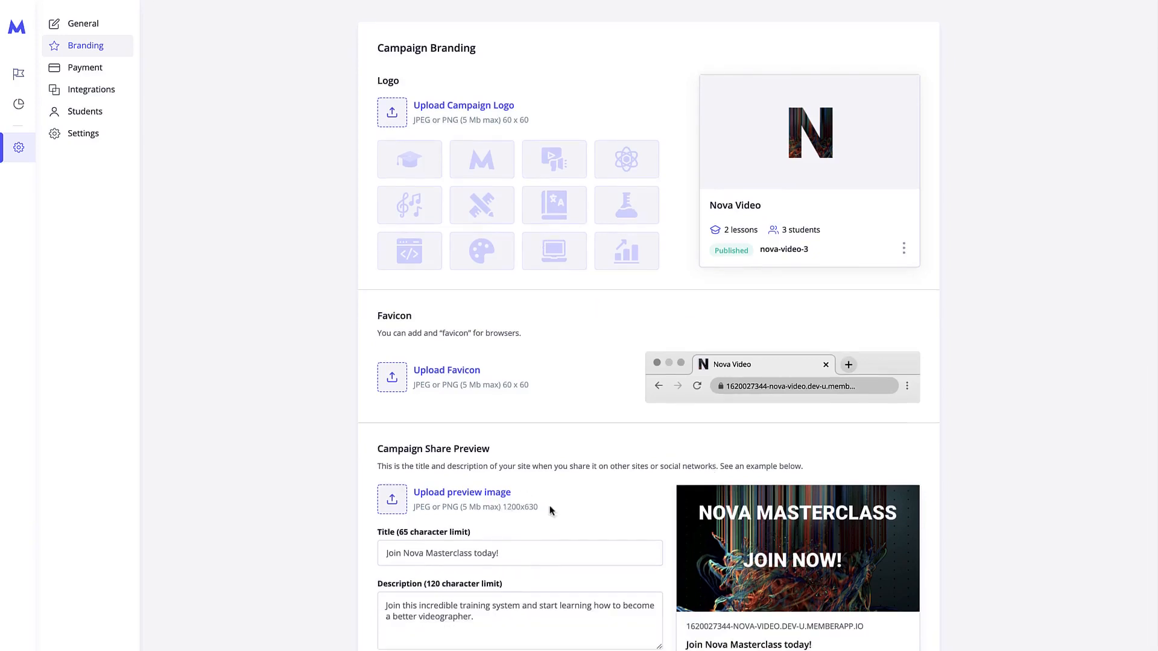
pyautogui.scroll(2, 458, 398)
pyautogui.click(110, 71)
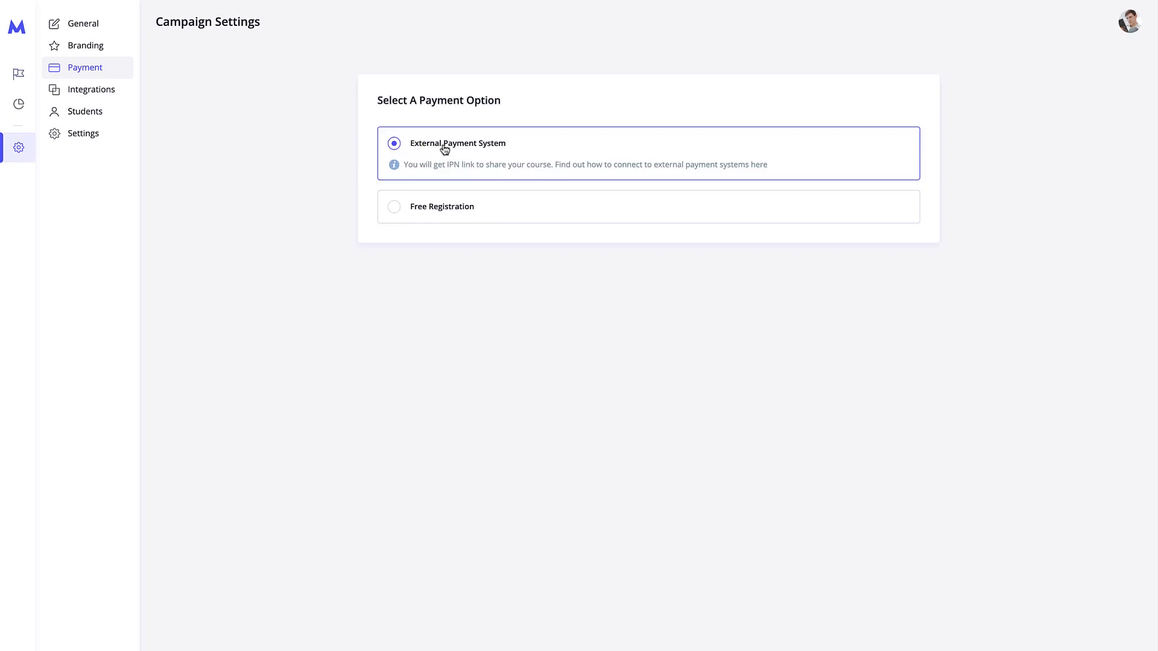
# Browse the campaign's Integrations, Students and Settings pages.
pyautogui.click(116, 90)
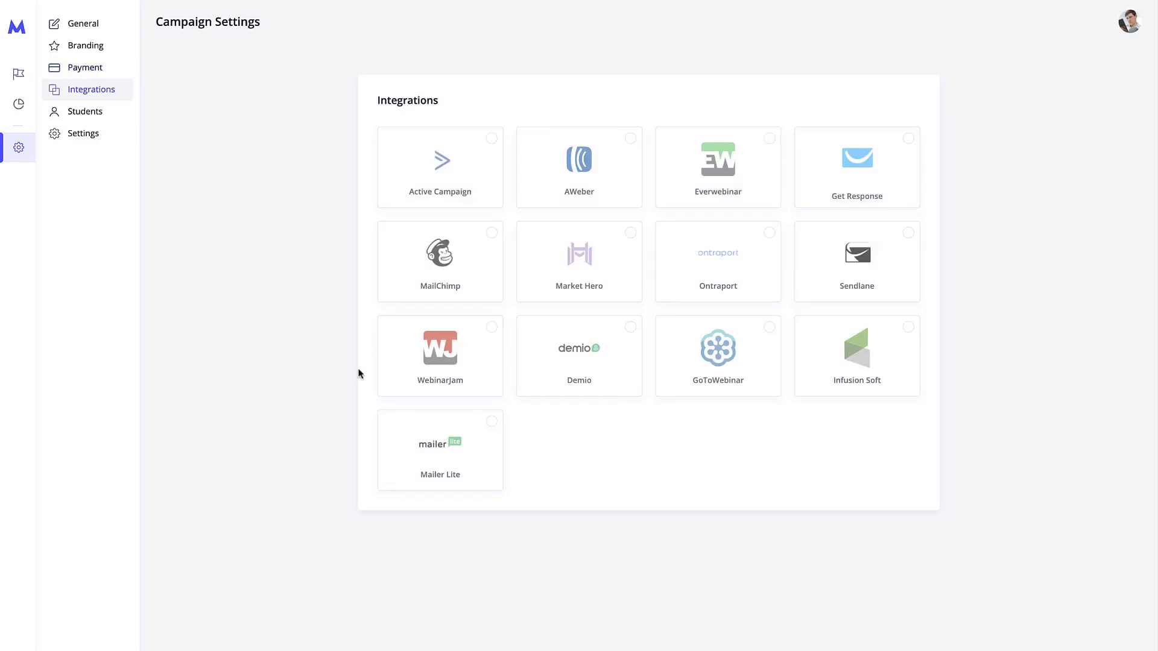
pyautogui.click(125, 114)
pyautogui.click(114, 137)
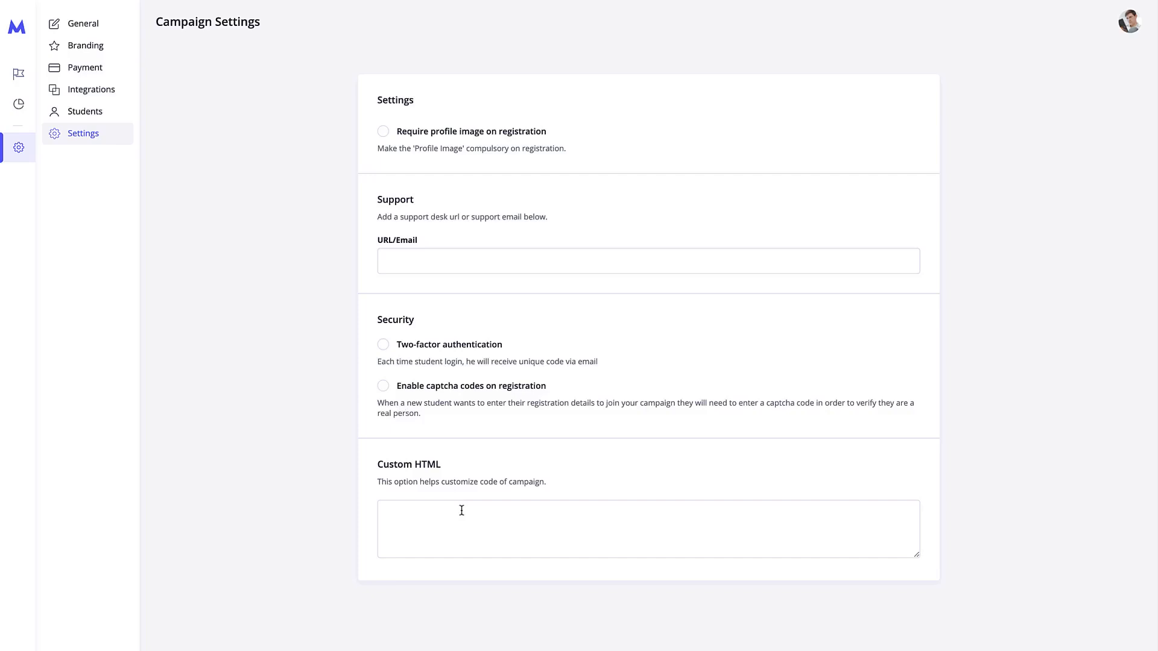
# Toggle Require profile image on and back off, then view Campaign Analytics.
pyautogui.click(386, 133)
pyautogui.click(386, 134)
pyautogui.click(447, 251)
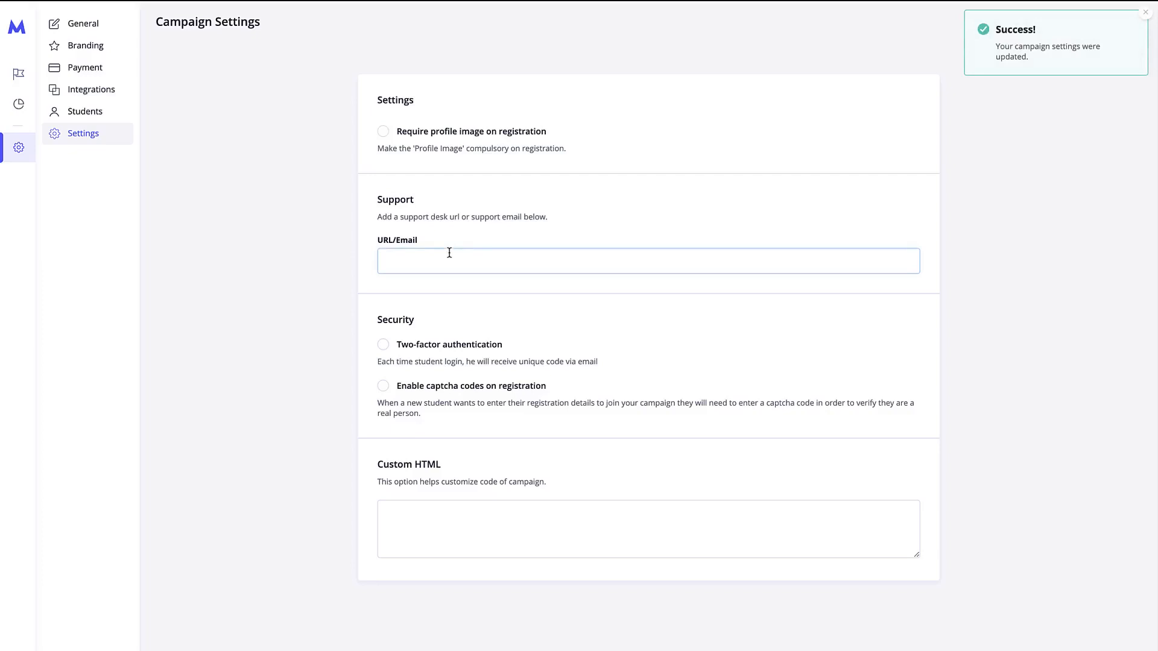
pyautogui.click(19, 104)
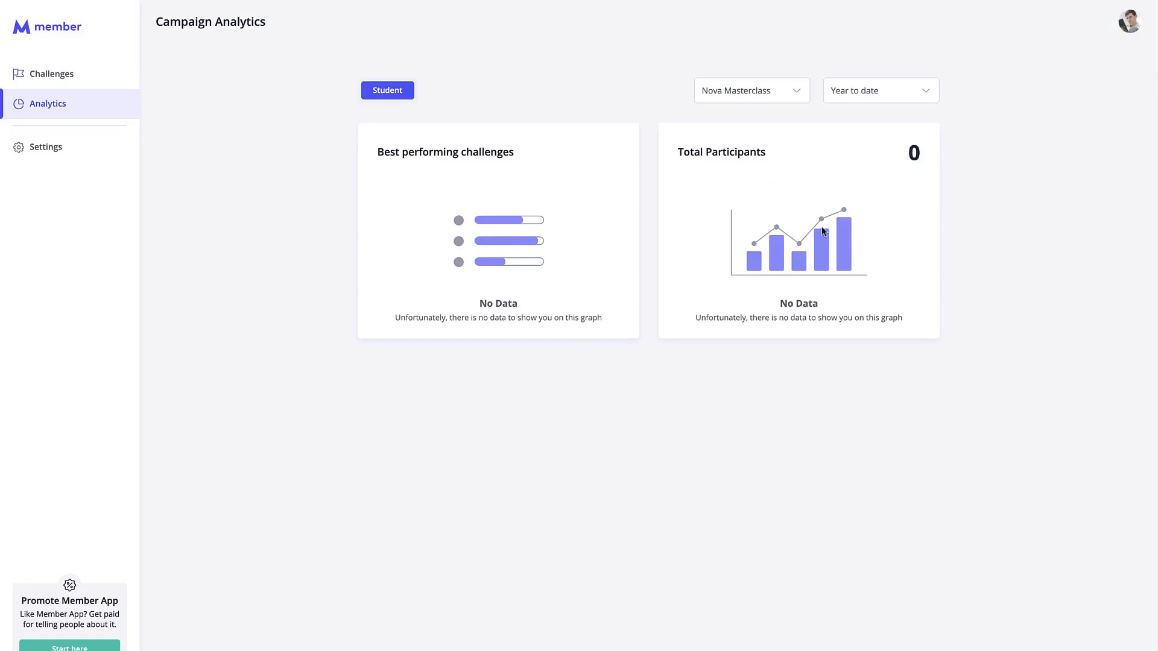
# Edit Nova Masterclass and review its Participants and Settings tabs.
pyautogui.click(74, 77)
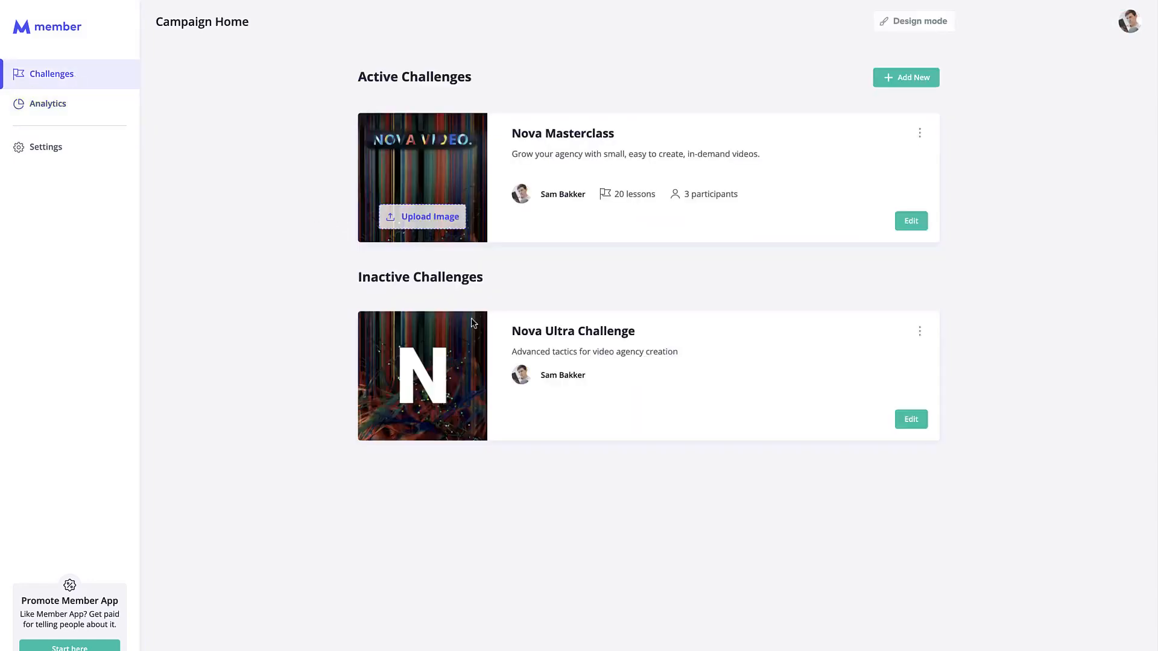
pyautogui.click(911, 221)
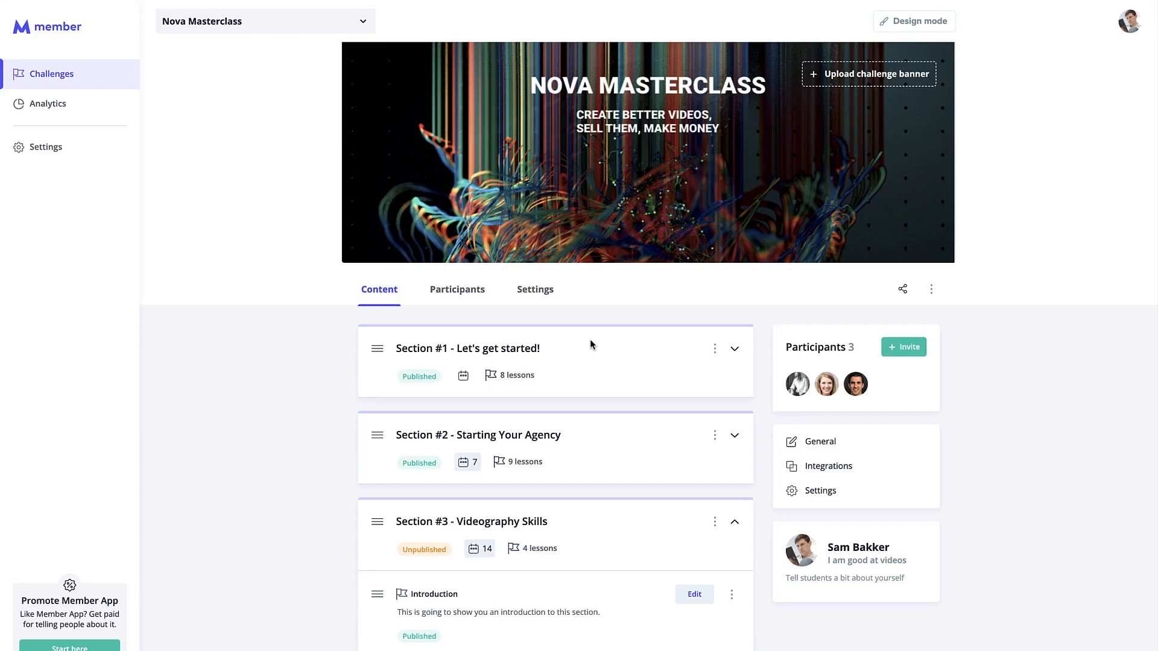
pyautogui.click(445, 290)
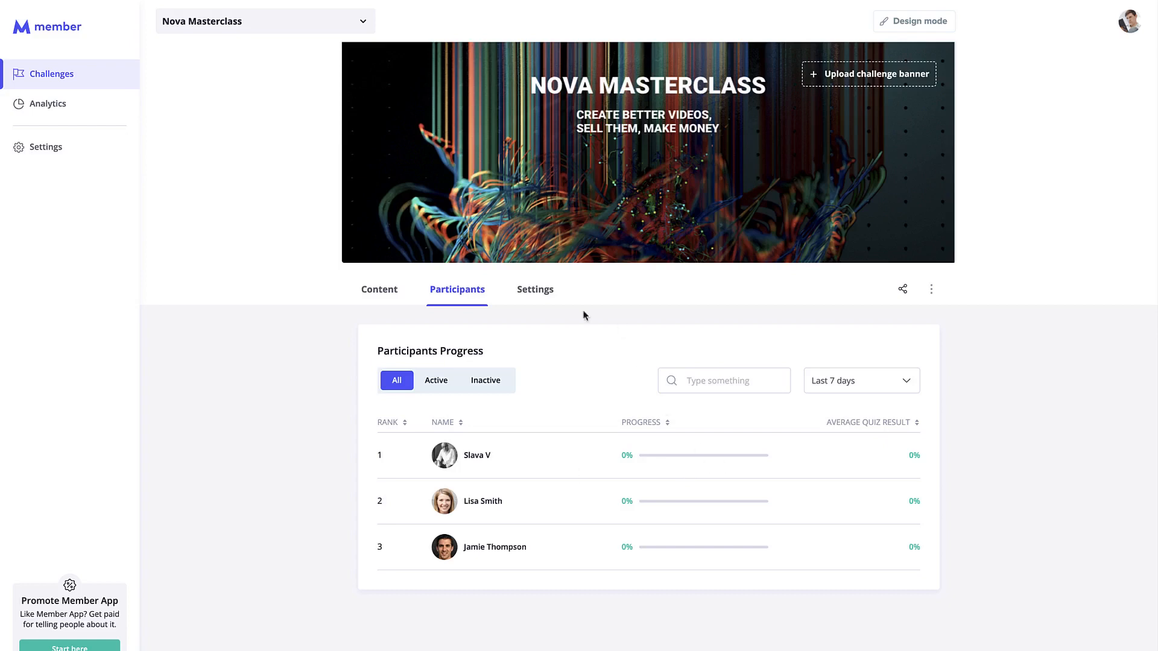
pyautogui.click(535, 287)
# Try a Register New Lead integration action without keeping it.
pyautogui.click(842, 473)
pyautogui.click(493, 427)
pyautogui.click(460, 476)
pyautogui.click(501, 486)
pyautogui.click(619, 491)
pyautogui.click(834, 493)
# Check the drip feeding choices, keep the challenge Evergreen, and return to Challenges.
pyautogui.scroll(-2, 355, 452)
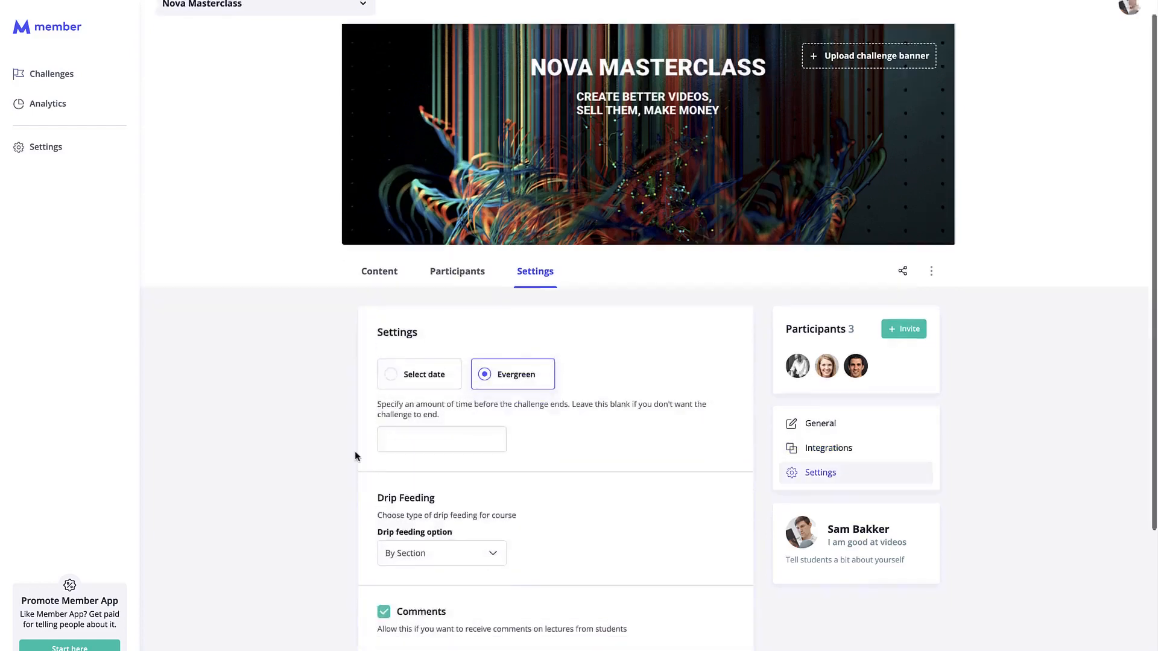
pyautogui.scroll(-5, 354, 452)
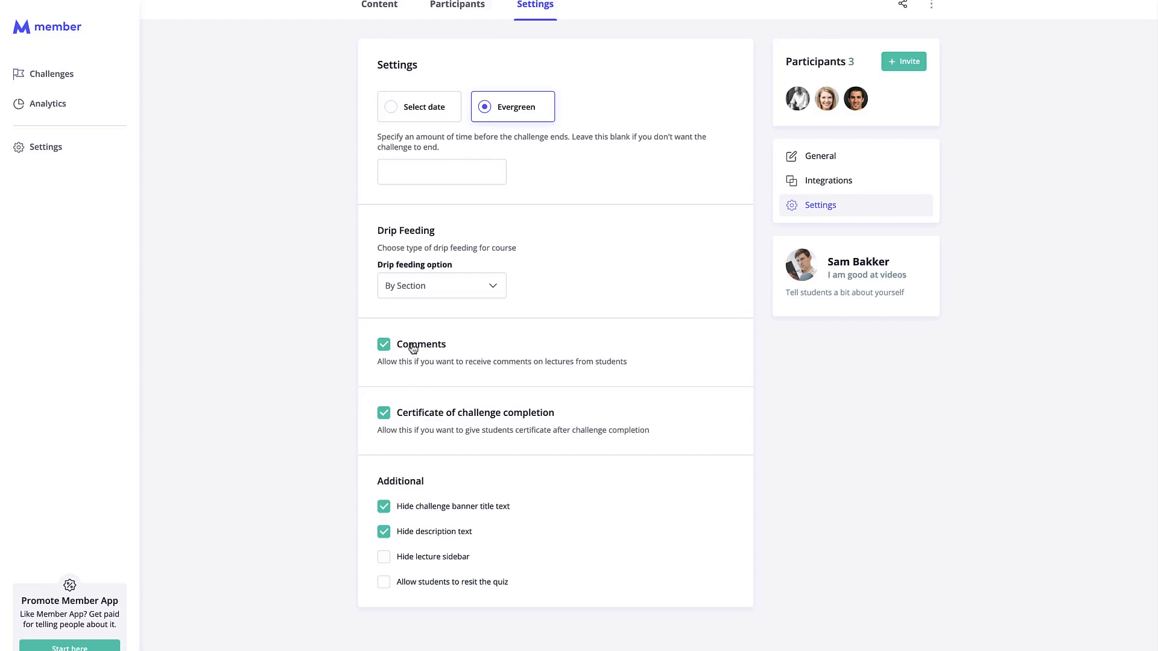
pyautogui.click(441, 292)
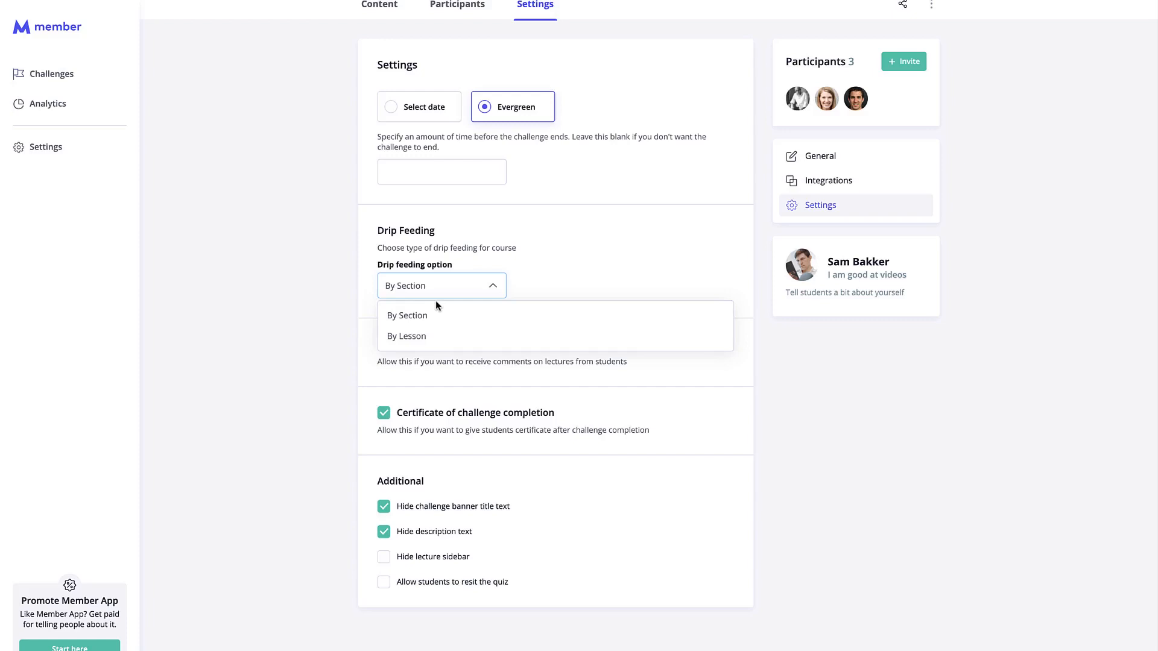
pyautogui.click(510, 238)
pyautogui.scroll(2, 514, 235)
pyautogui.click(413, 232)
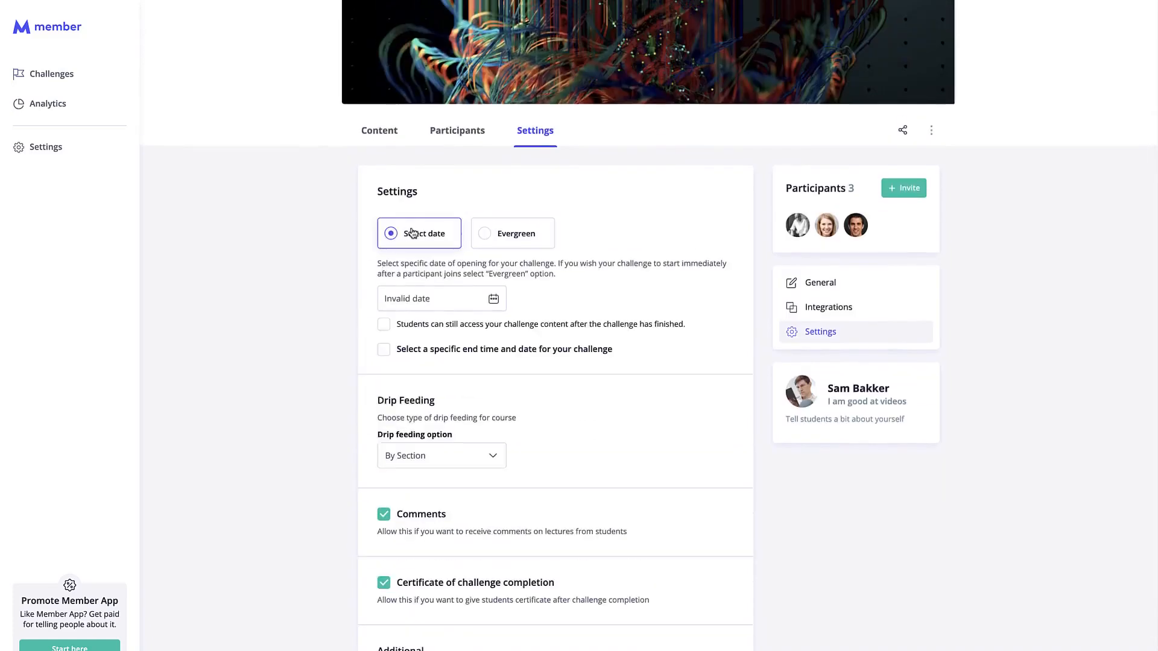
pyautogui.click(515, 233)
pyautogui.click(77, 74)
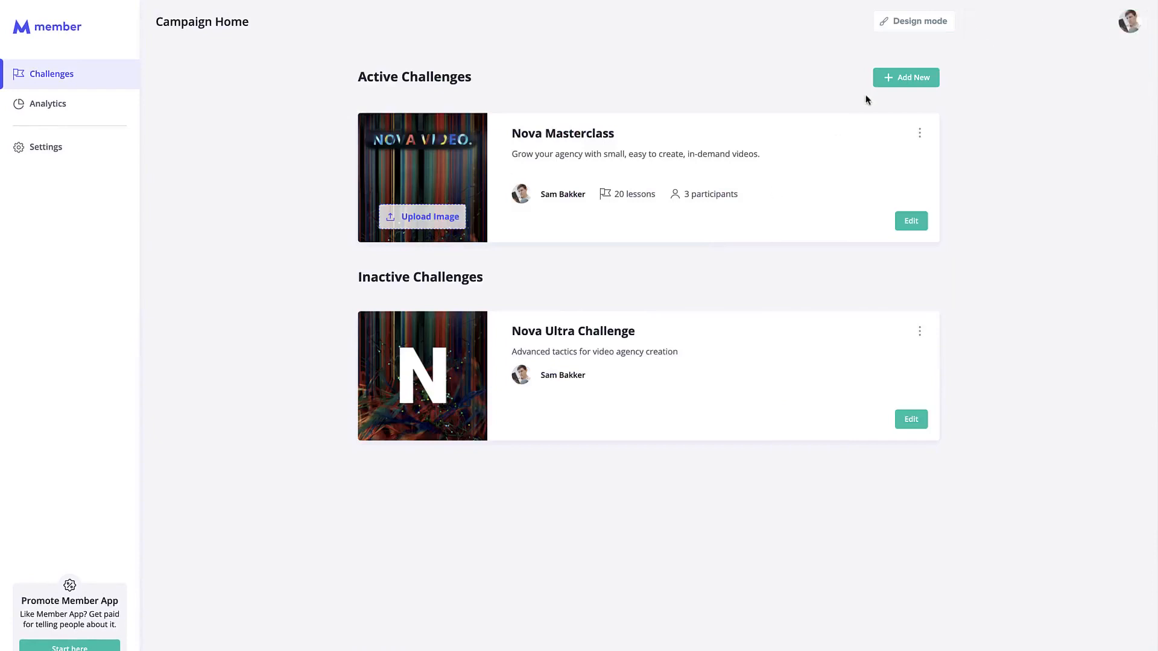
# Start a new challenge named 'This is a new challenge', described 'this challenge is going to be good'.
pyautogui.click(902, 77)
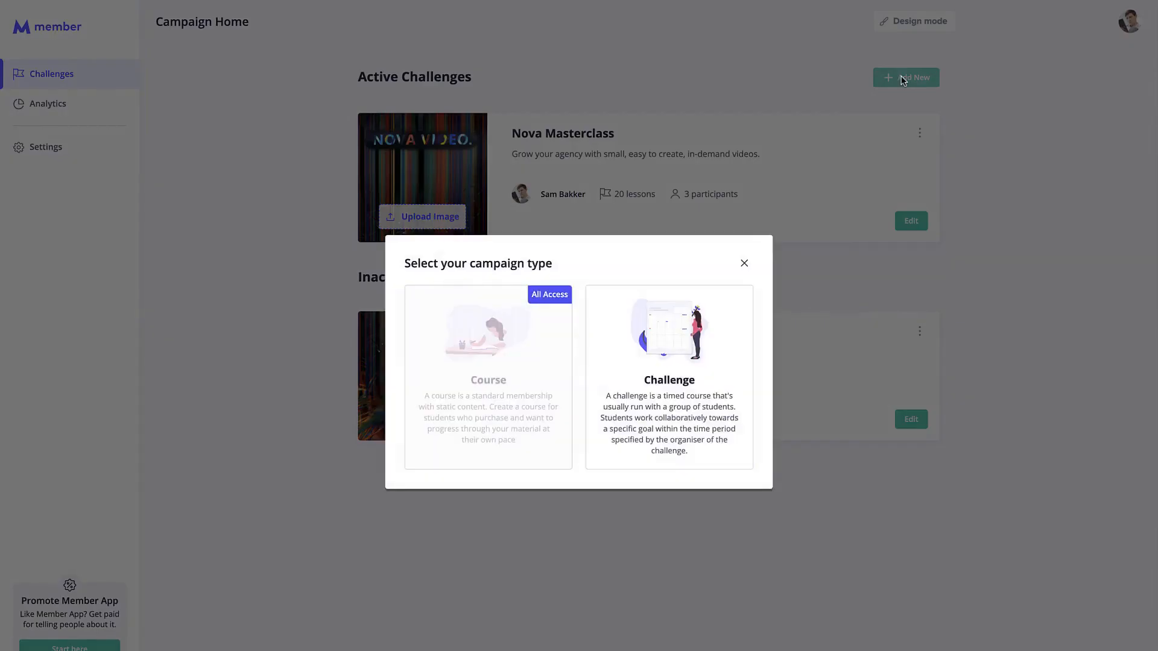
pyautogui.click(705, 294)
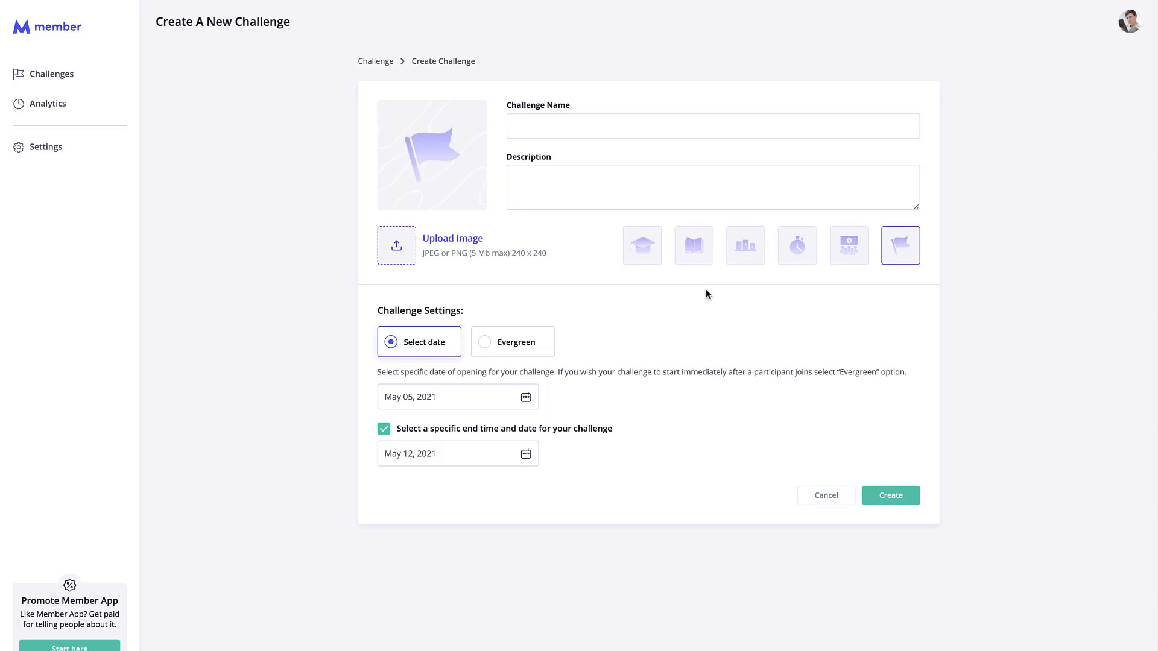
pyautogui.click(621, 120)
pyautogui.write('This is a new challeng')
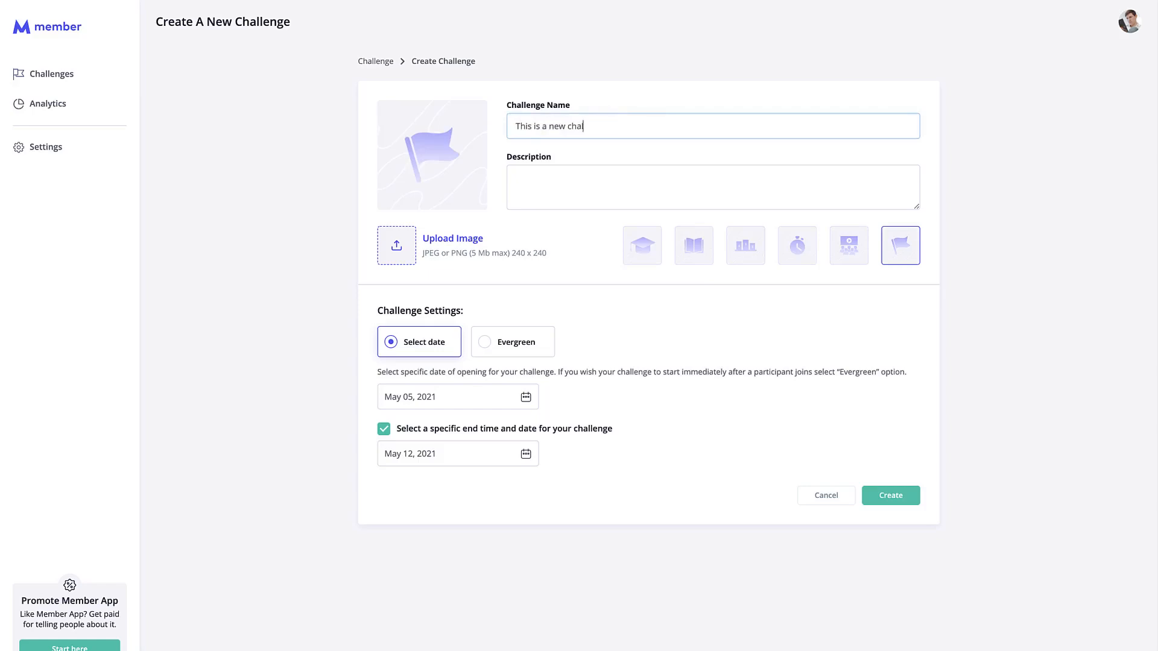
pyautogui.click(614, 179)
pyautogui.write('this challenge is going to be good')
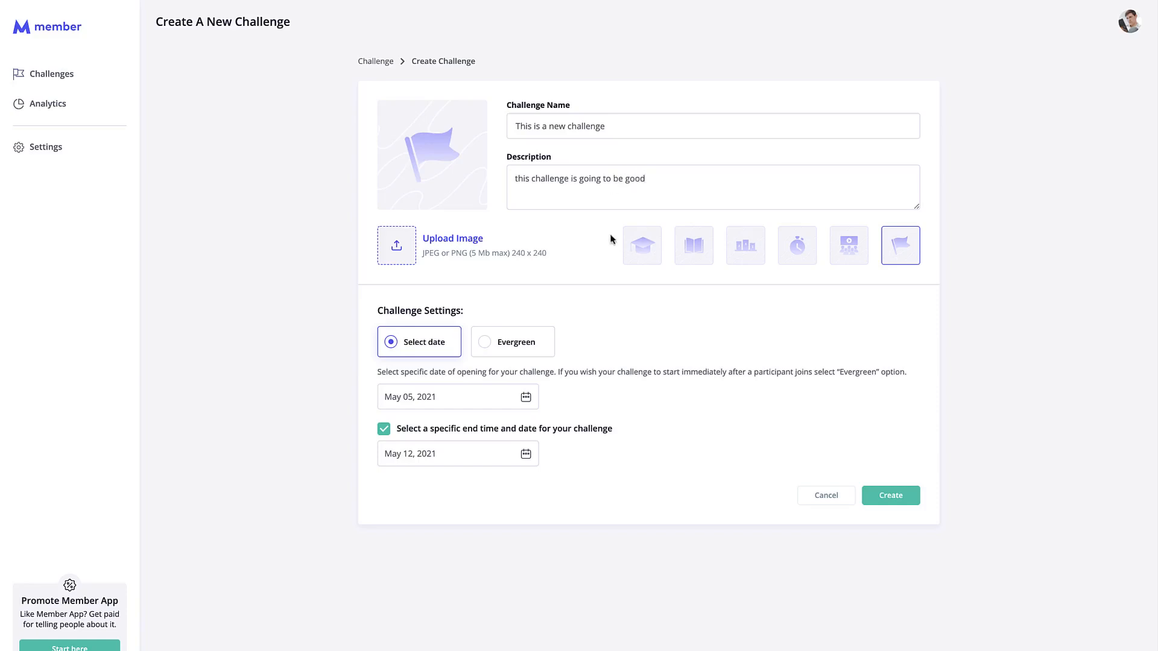
# Give it the graduation-cap image, make it Evergreen, and create it.
pyautogui.click(633, 247)
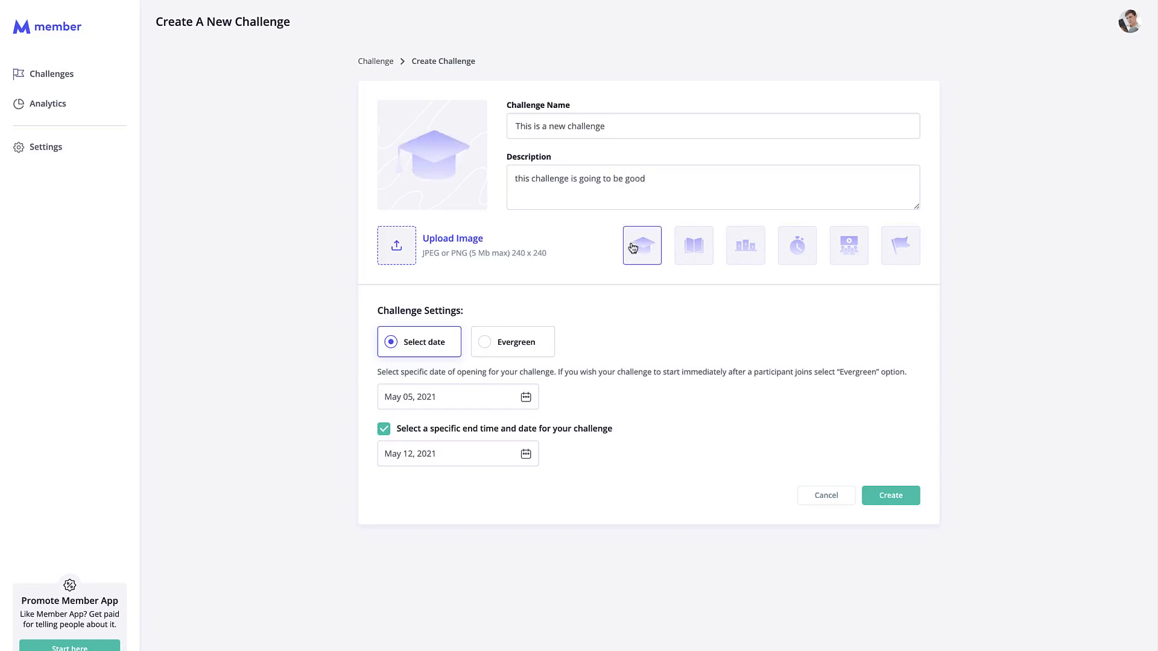
pyautogui.click(536, 345)
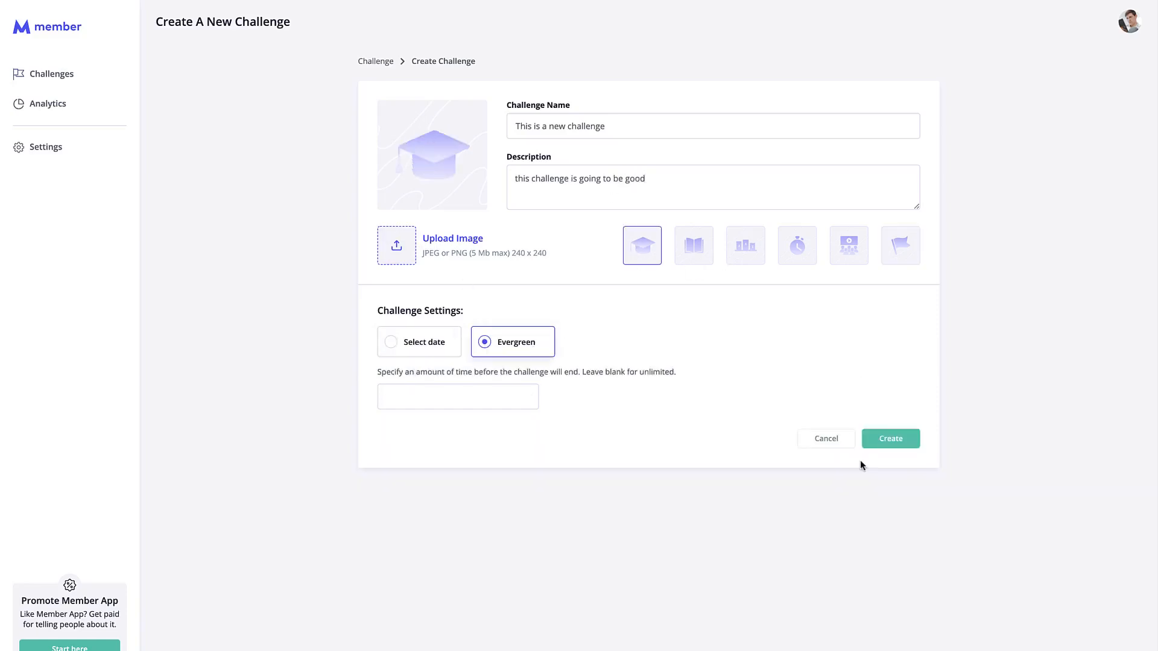
pyautogui.click(904, 446)
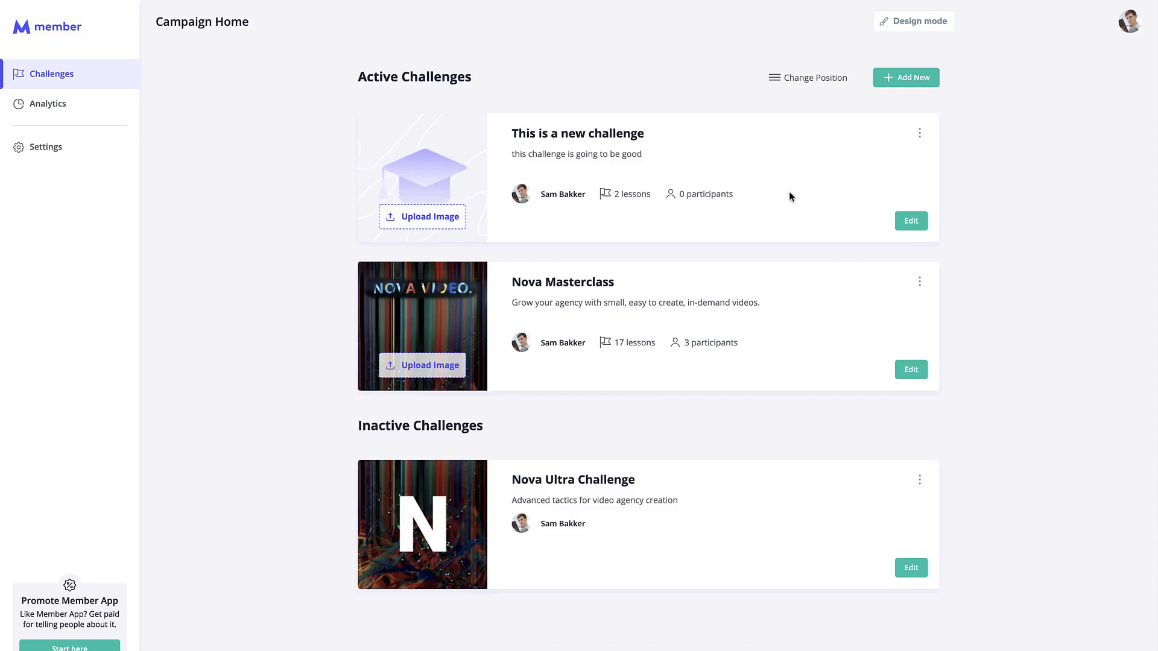
pyautogui.click(917, 225)
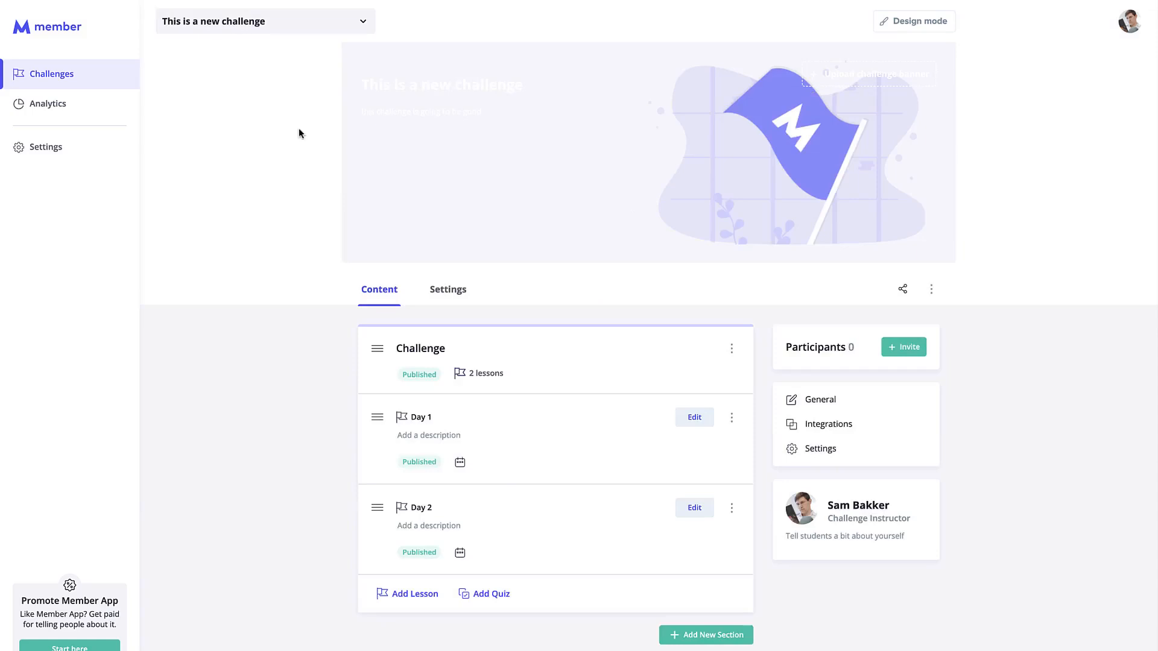
pyautogui.click(122, 85)
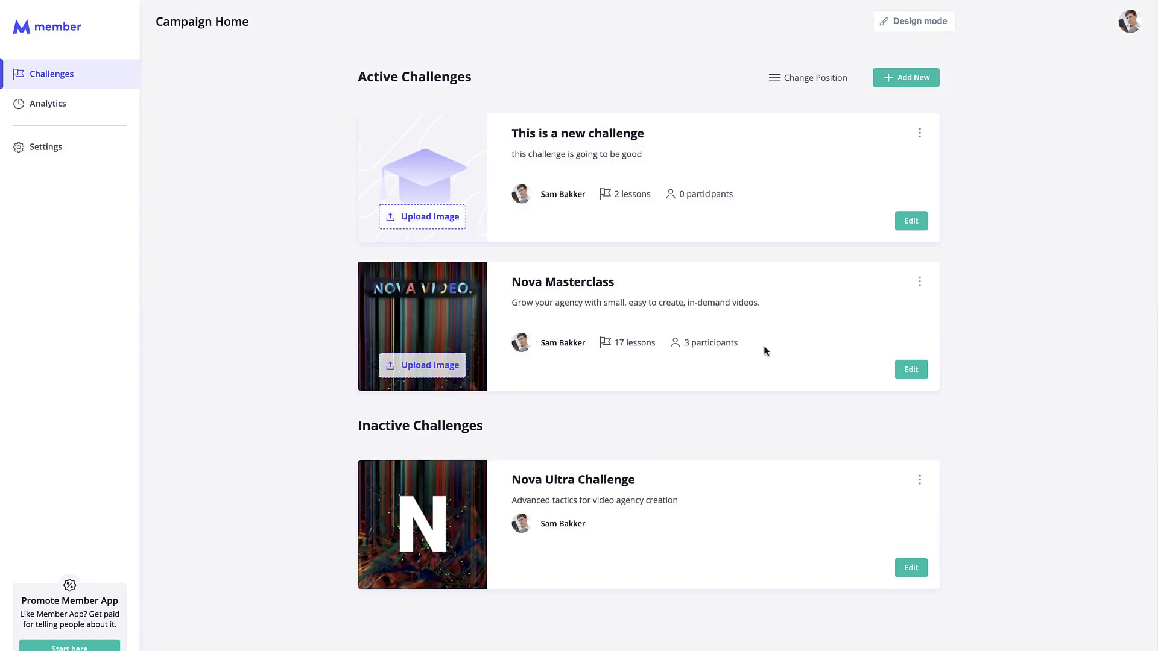
# Open Quiz no 1 in Nova Masterclass and retitle it 'Quiz #1'.
pyautogui.click(911, 370)
pyautogui.scroll(-1, 578, 326)
pyautogui.scroll(-5, 578, 325)
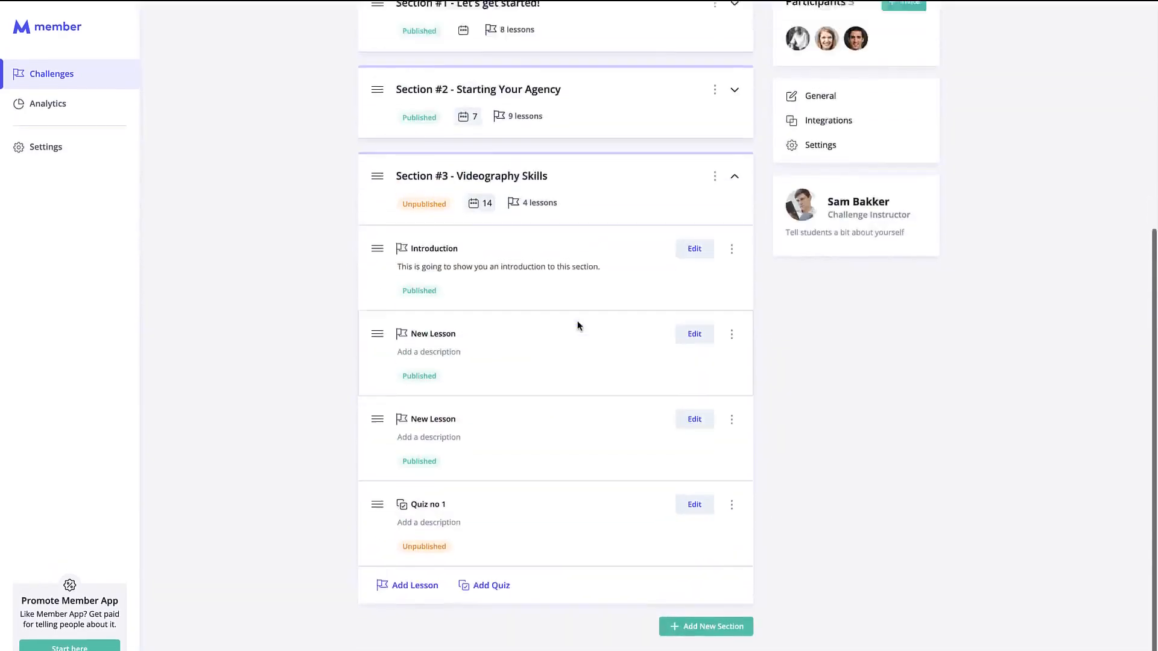
pyautogui.click(695, 477)
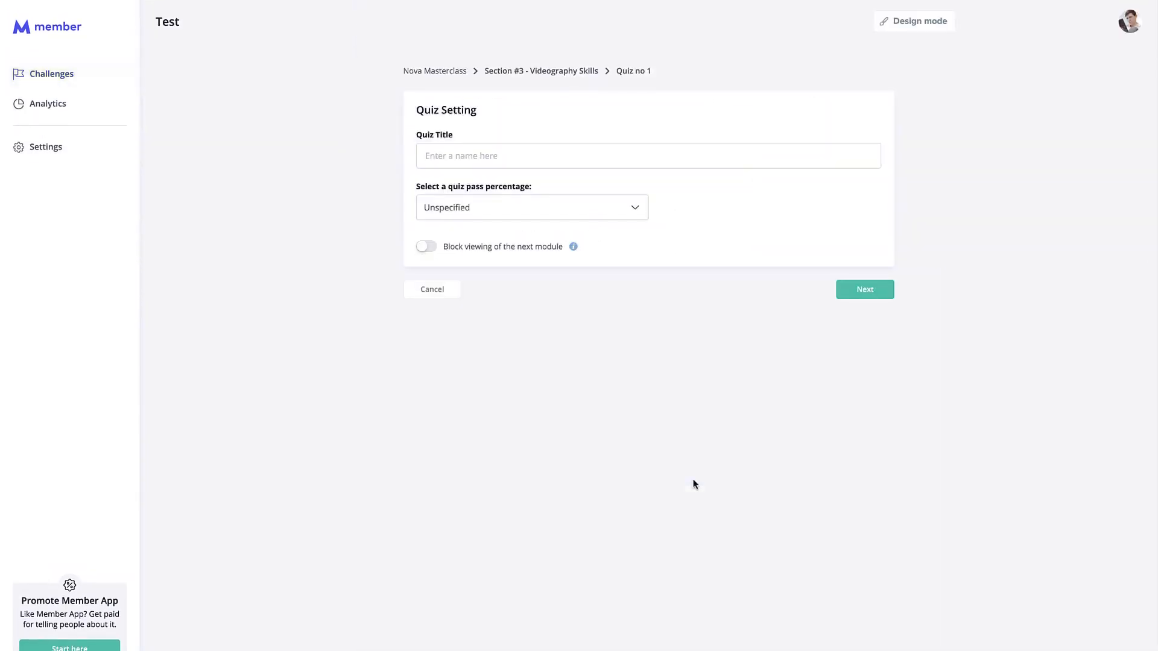
pyautogui.click(484, 158)
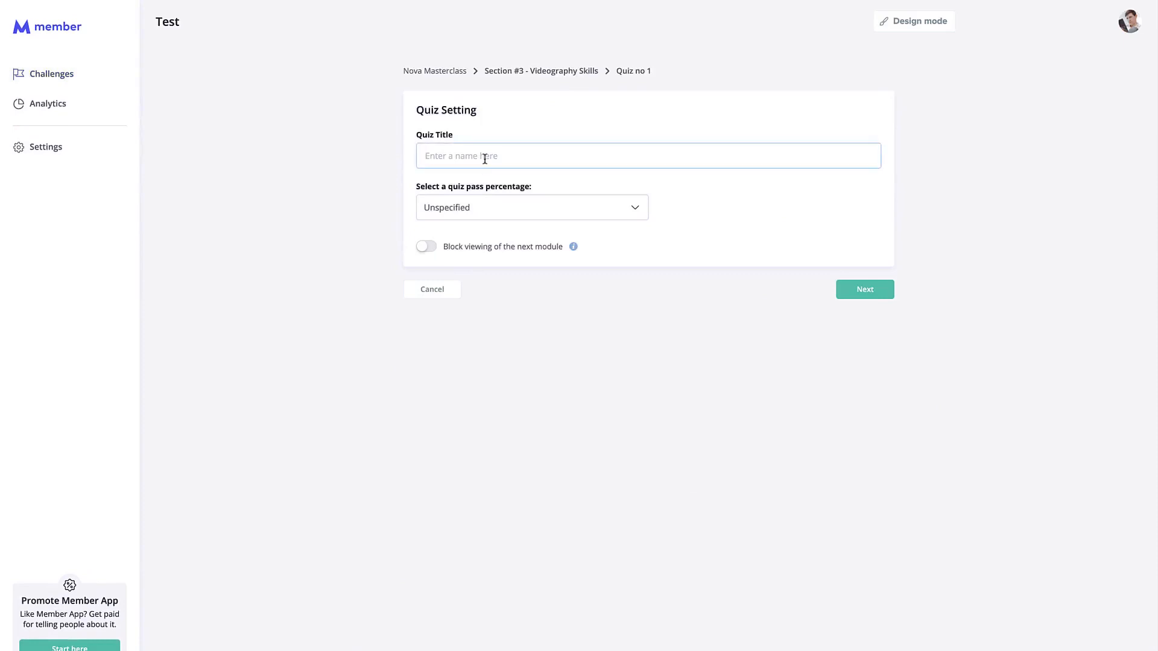
pyautogui.write('Quiz #1')
# Set the quiz pass percentage to 80% and save the settings.
pyautogui.click(497, 207)
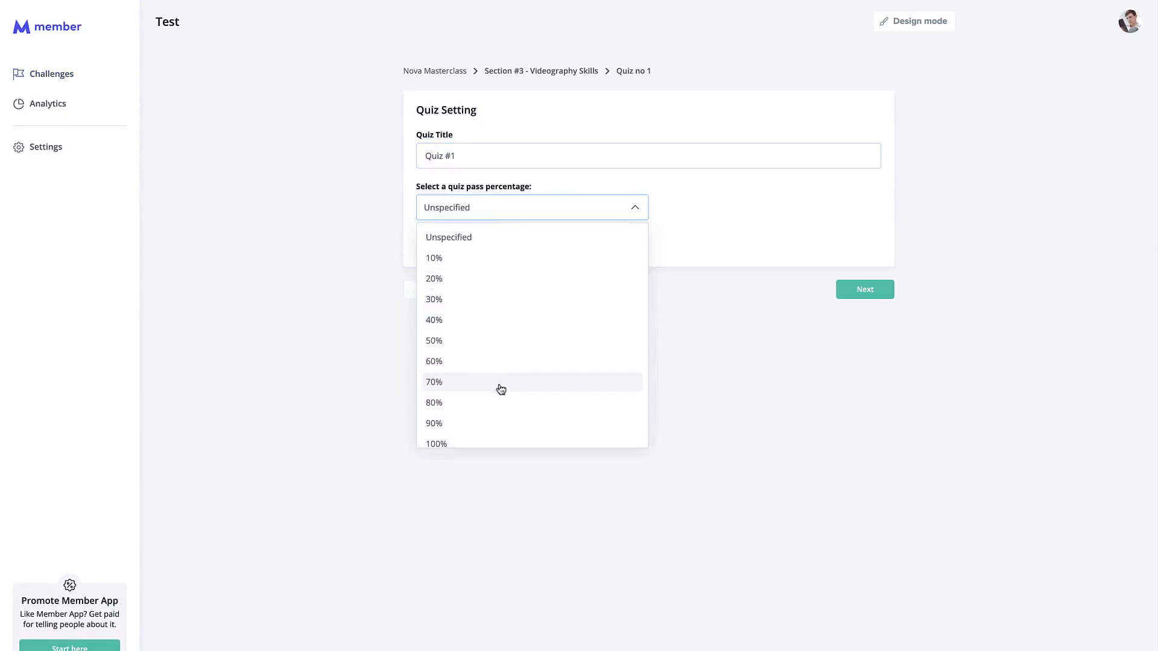
pyautogui.click(501, 207)
pyautogui.click(485, 404)
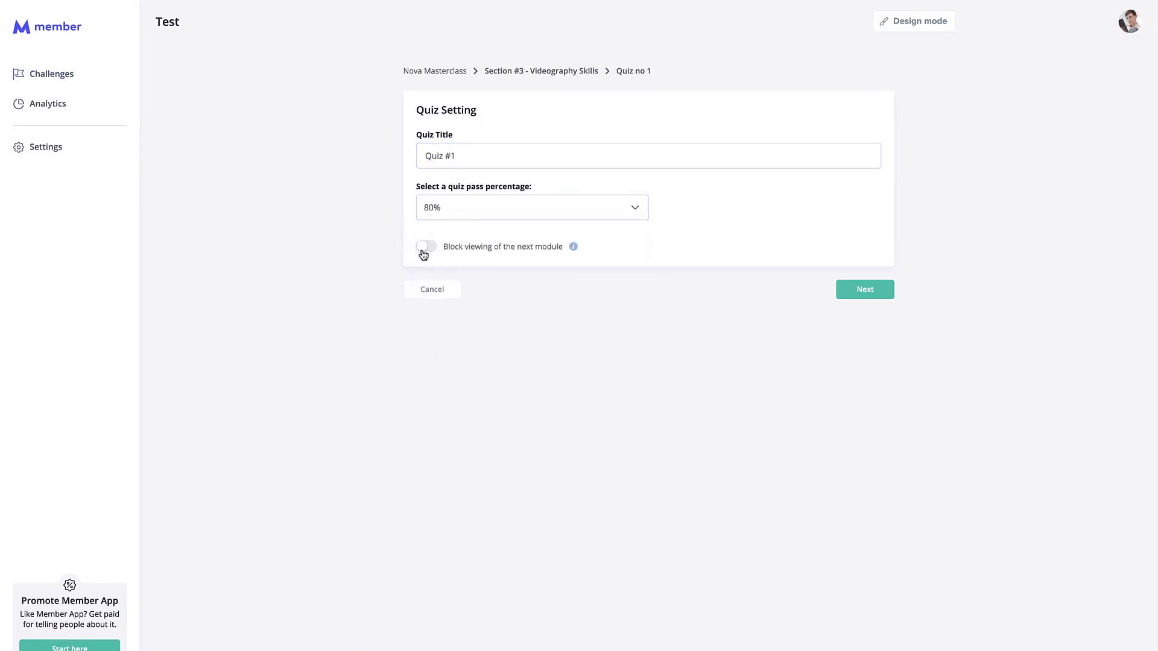
pyautogui.click(876, 290)
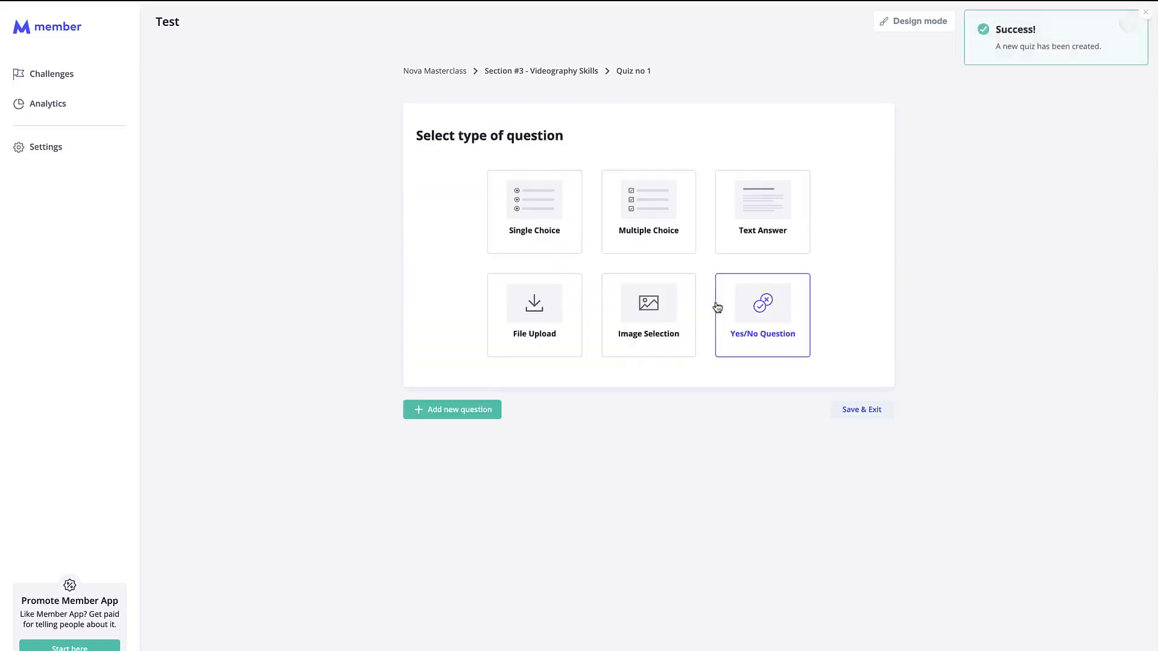
# Add multiple-choice question 'What is 1 + 1' with answers 2, 3, 4, 5, marking 2 correct.
pyautogui.click(628, 237)
pyautogui.click(469, 122)
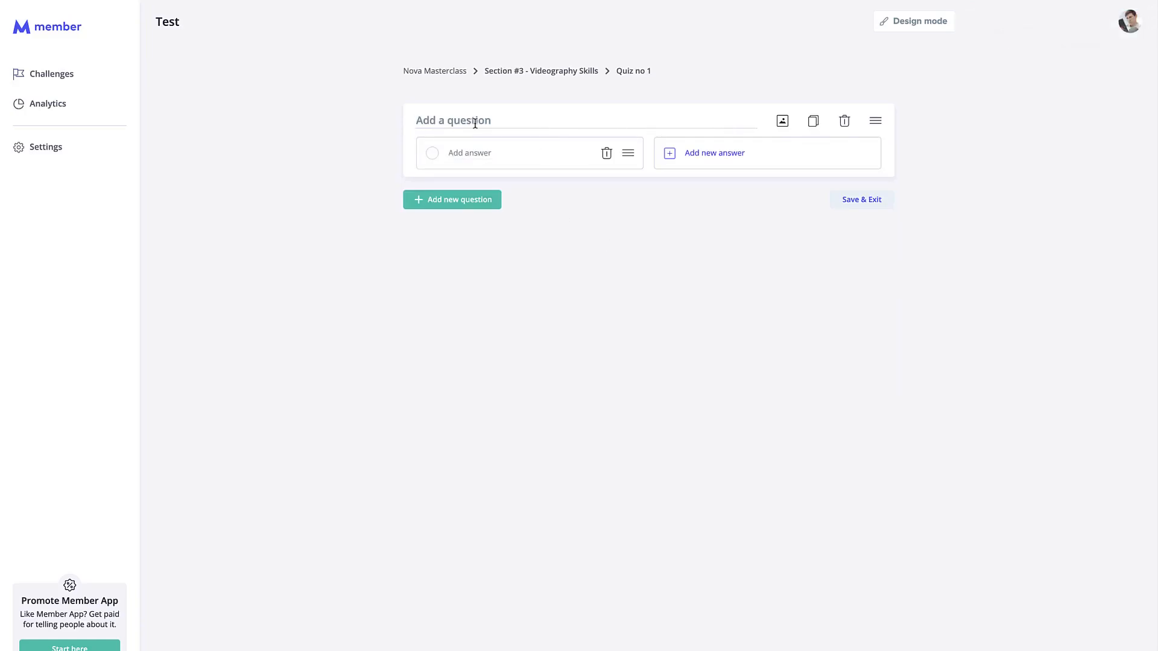
pyautogui.write('What is 1 + 1')
pyautogui.click(497, 155)
pyautogui.write('2')
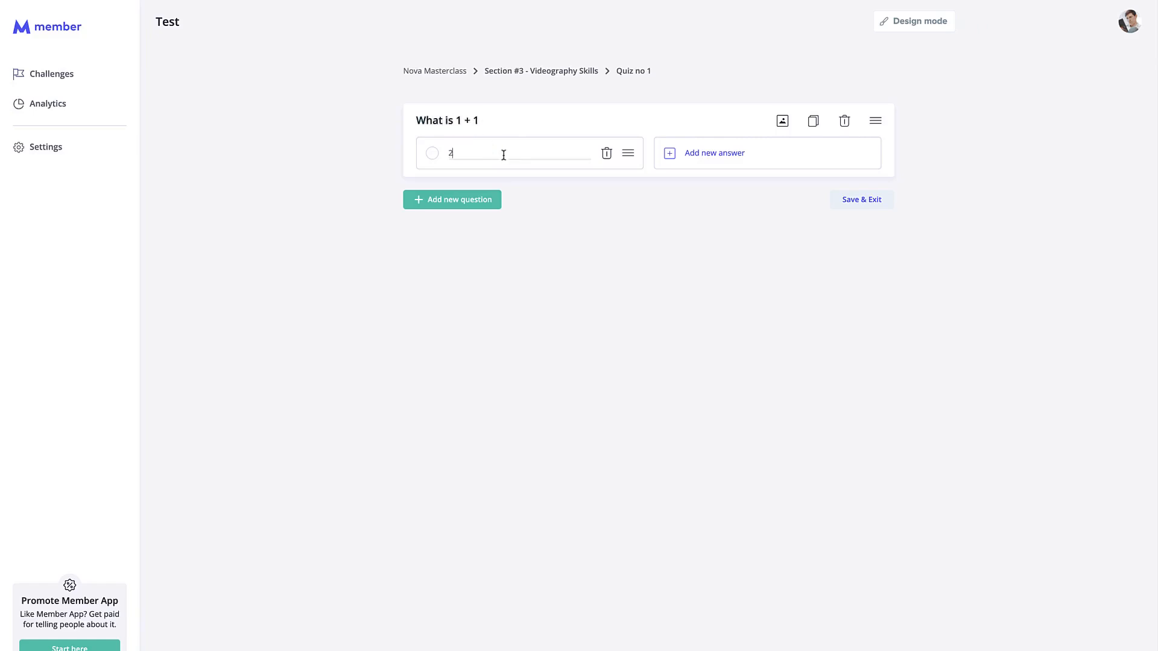
pyautogui.click(707, 155)
pyautogui.write('3')
pyautogui.click(556, 193)
pyautogui.write('4')
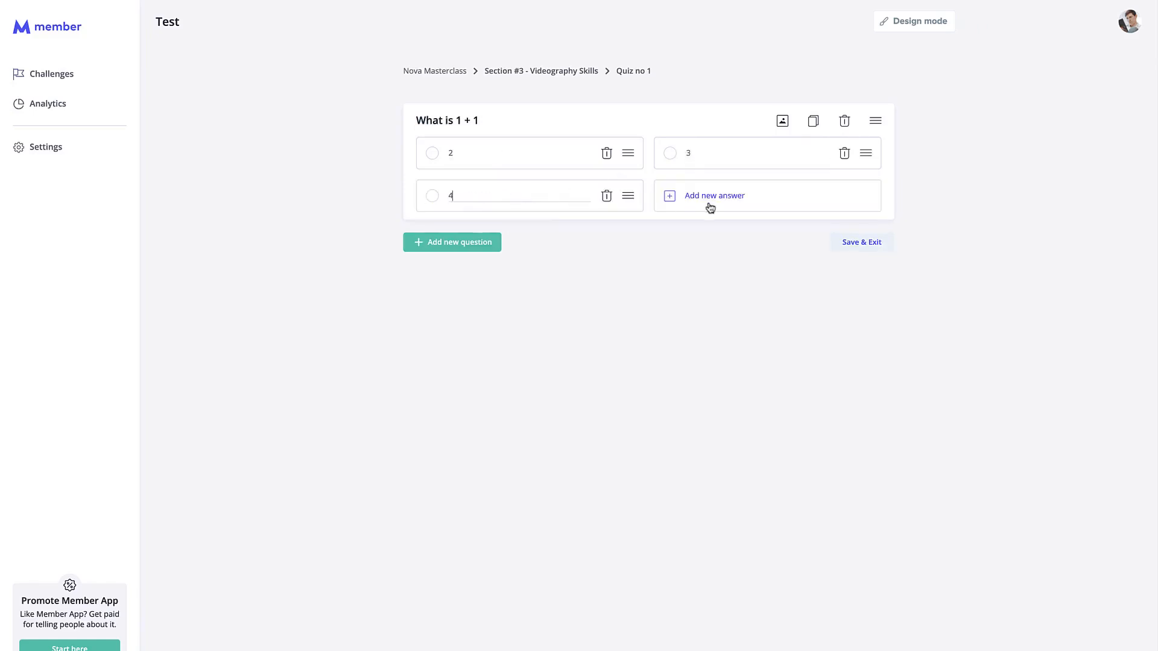
pyautogui.click(710, 203)
pyautogui.write('5')
pyautogui.click(660, 283)
pyautogui.click(431, 152)
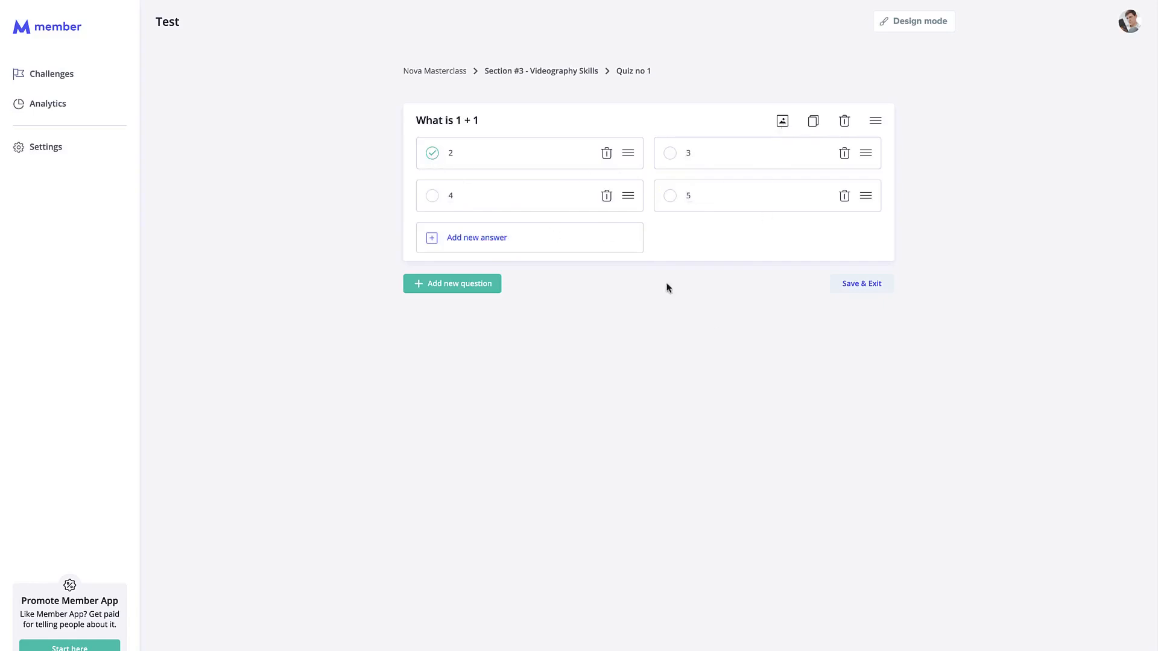
# Draft an image question 'Which one is Sam?', delete it, and save the quiz.
pyautogui.click(492, 287)
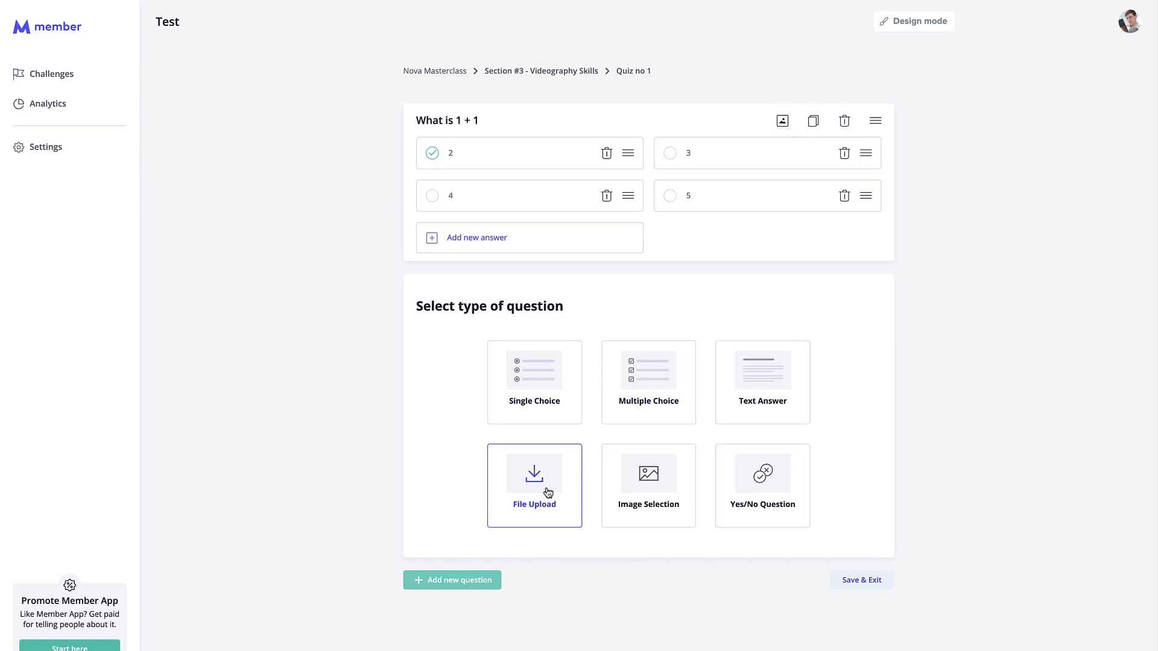
pyautogui.click(667, 497)
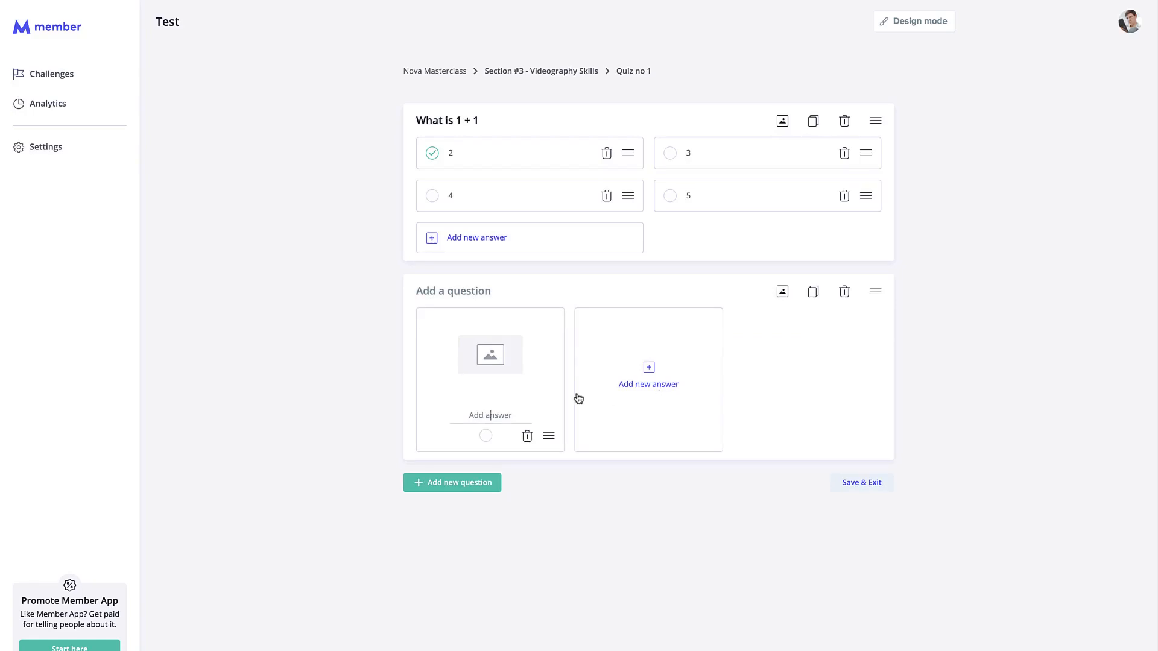
pyautogui.click(491, 293)
pyautogui.write('Which one is Sam?')
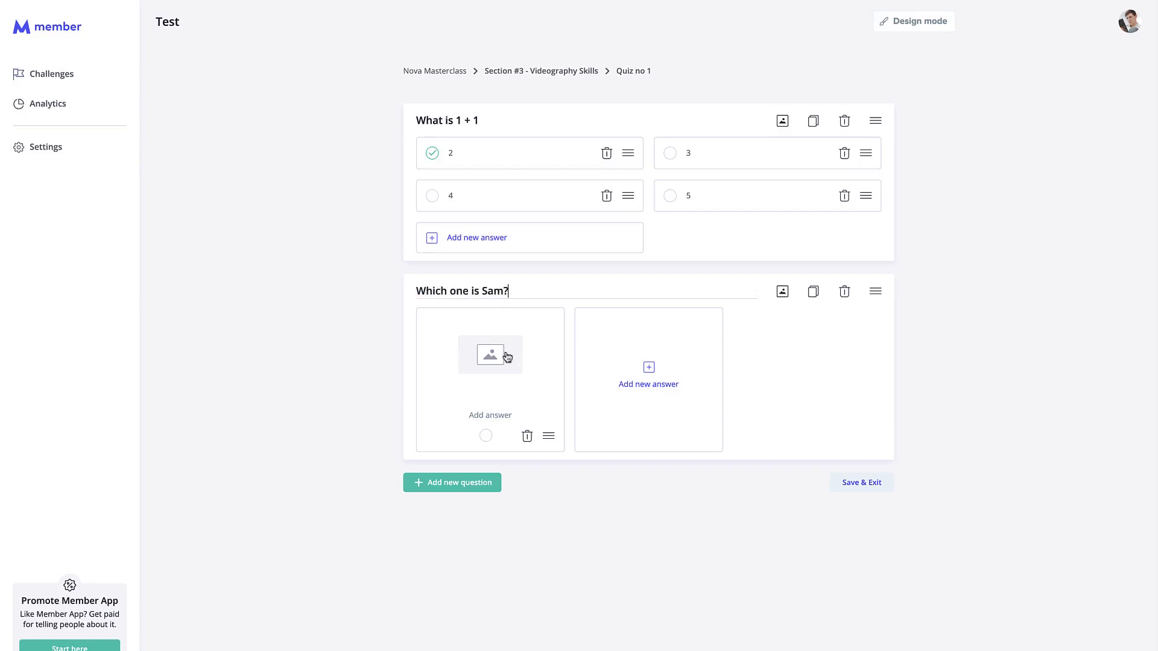
pyautogui.click(687, 368)
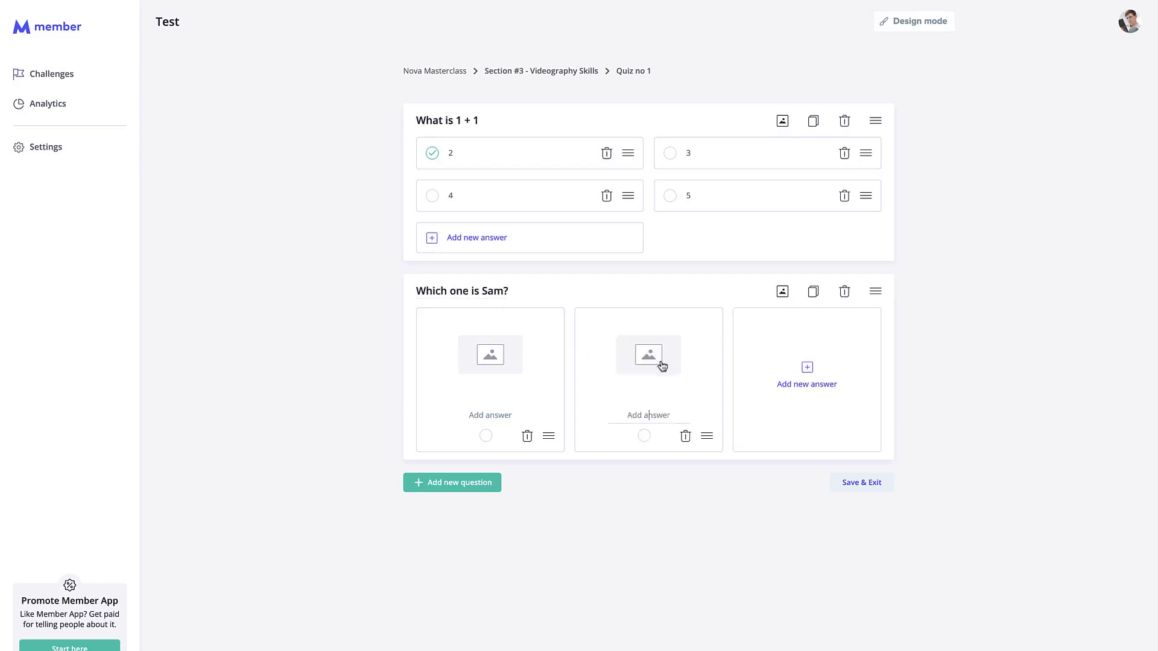
pyautogui.click(844, 292)
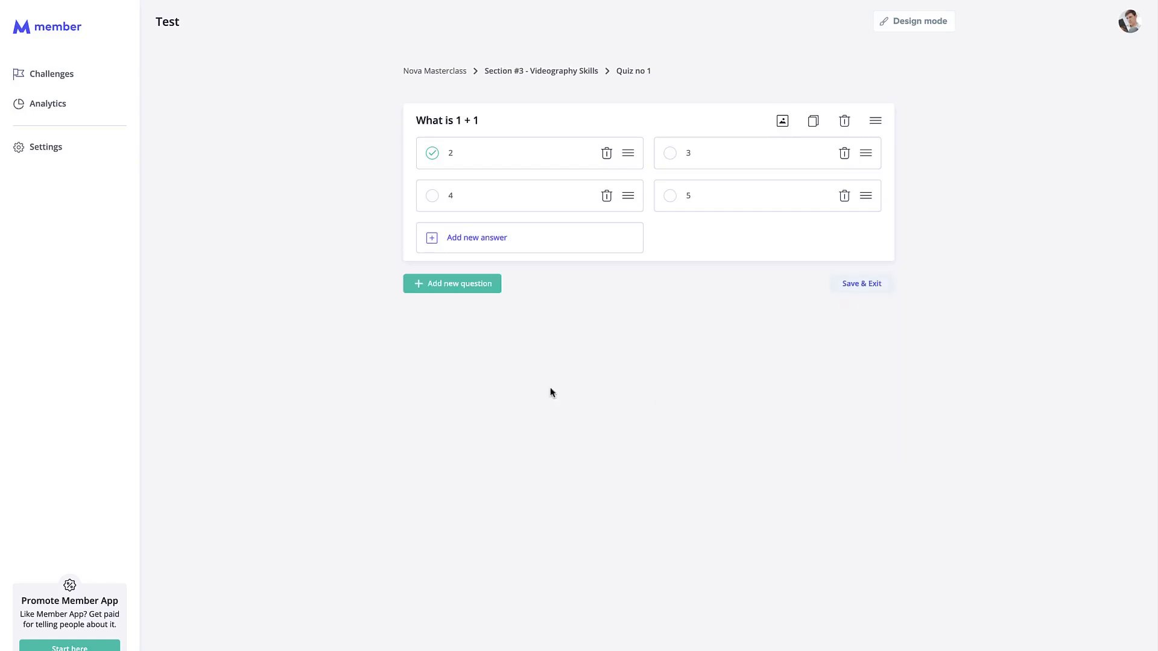
pyautogui.click(868, 286)
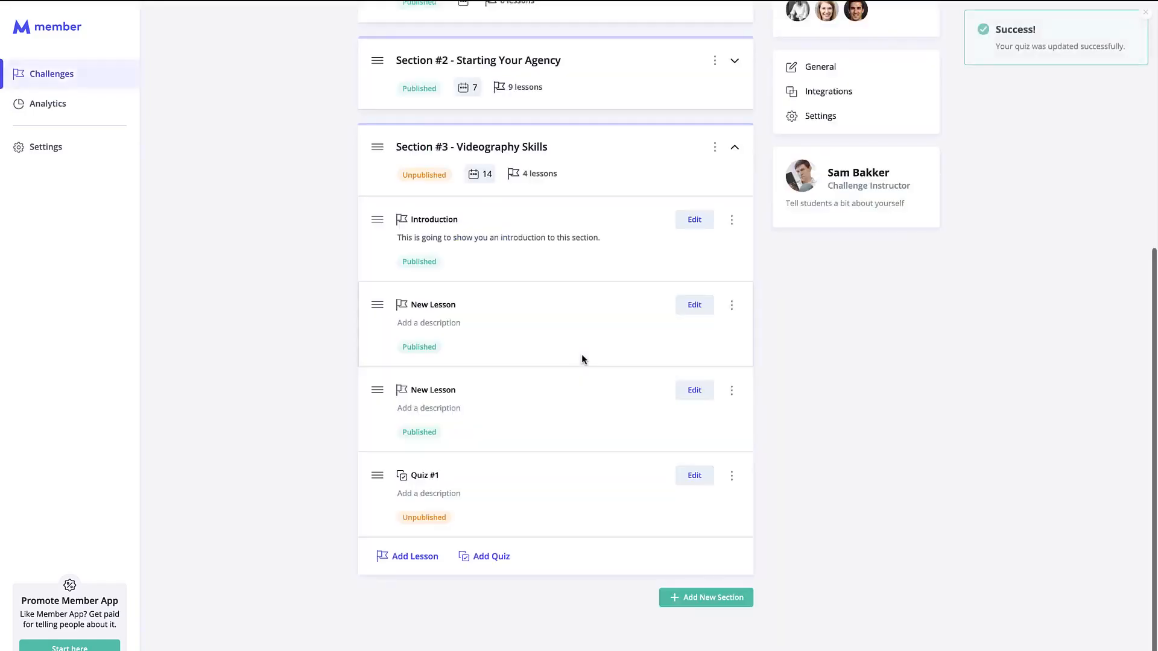
# Publish Quiz #1 from its options menu.
pyautogui.click(732, 489)
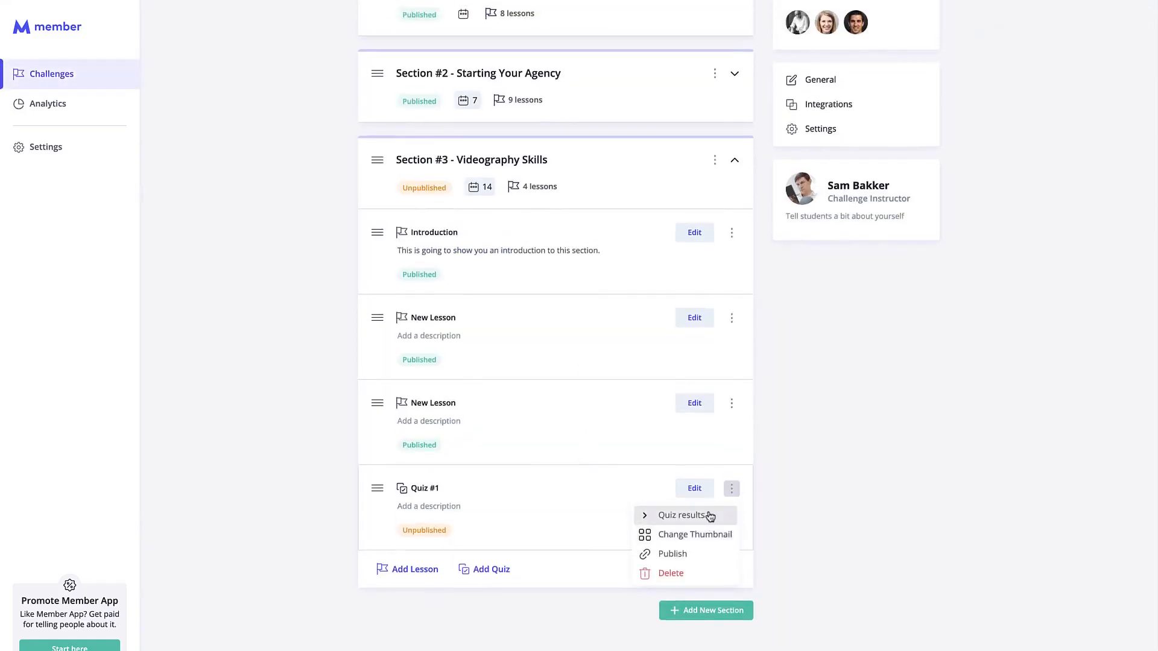
pyautogui.click(704, 555)
pyautogui.scroll(5, 750, 442)
pyautogui.scroll(-5, 750, 443)
# Preview Quiz #1 in design mode, then return to the admin area.
pyautogui.click(698, 470)
pyautogui.click(915, 30)
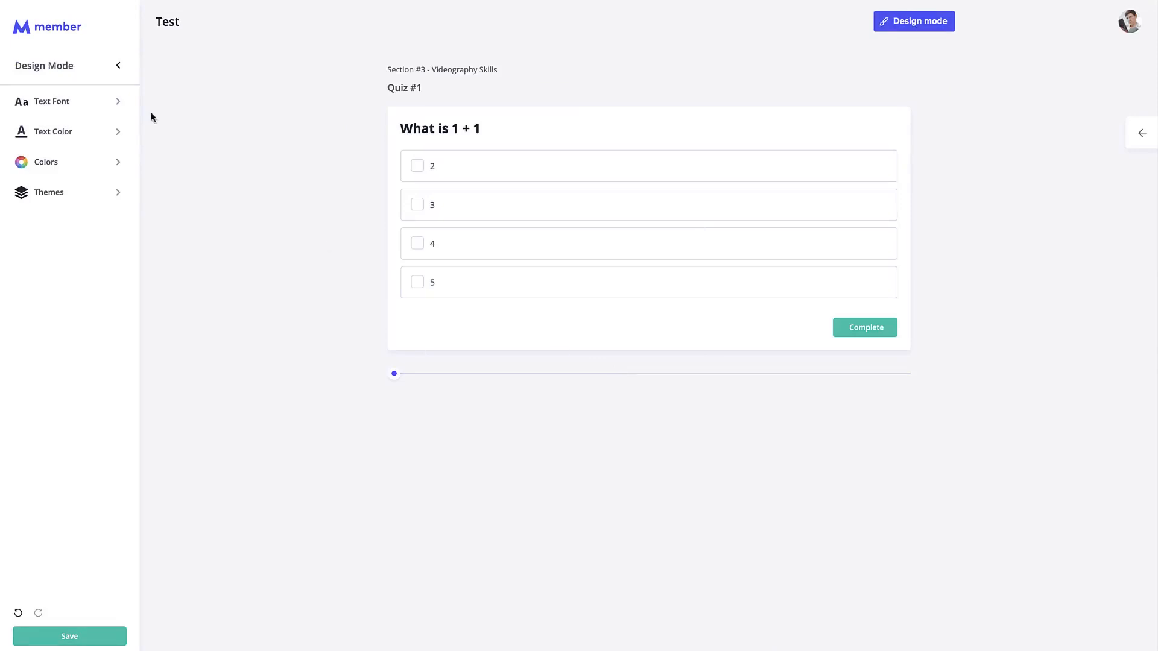
pyautogui.click(1134, 27)
pyautogui.click(1053, 169)
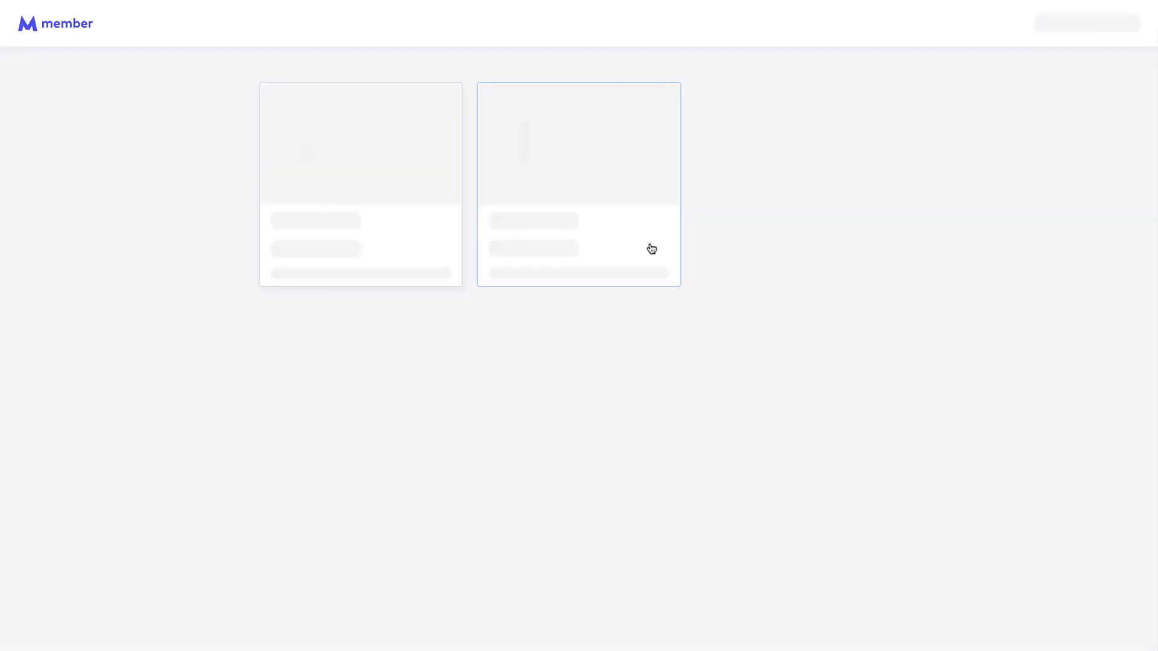
# Open Manage Campaign on the Nova Video card to view its challenges, including Nova Masterclass.
pyautogui.click(820, 149)
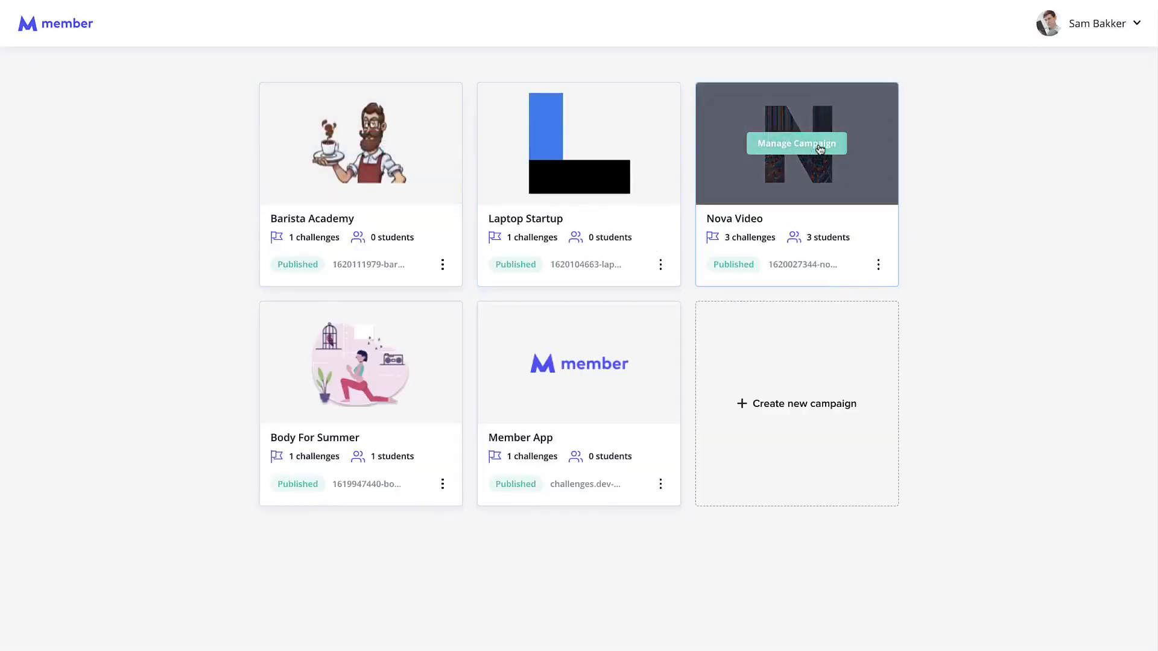